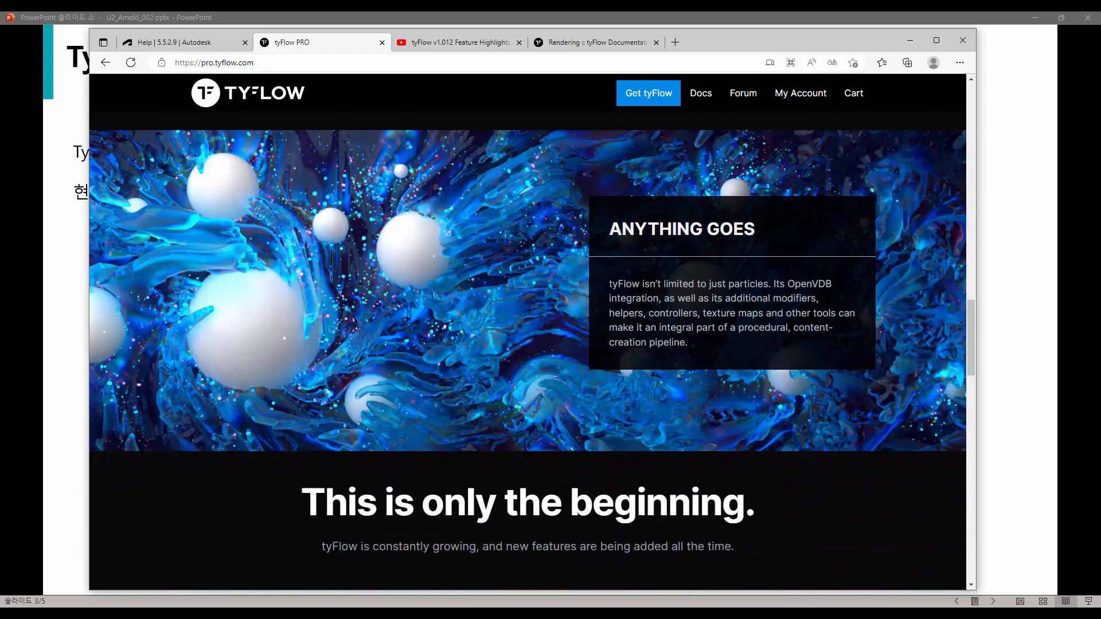
Step: Look through the tyFlow PRO website's feature sections, from Anything Goes to the solver and tyActors highlights
scroll(634, 357, down, 5)
scroll(634, 358, up, 3)
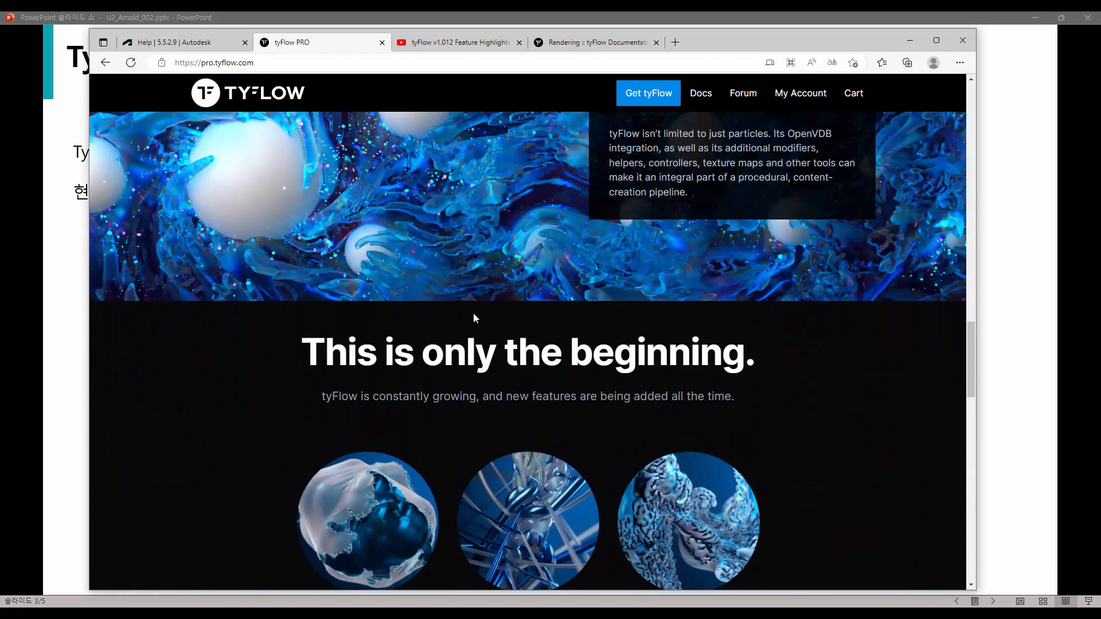
scroll(501, 346, up, 6)
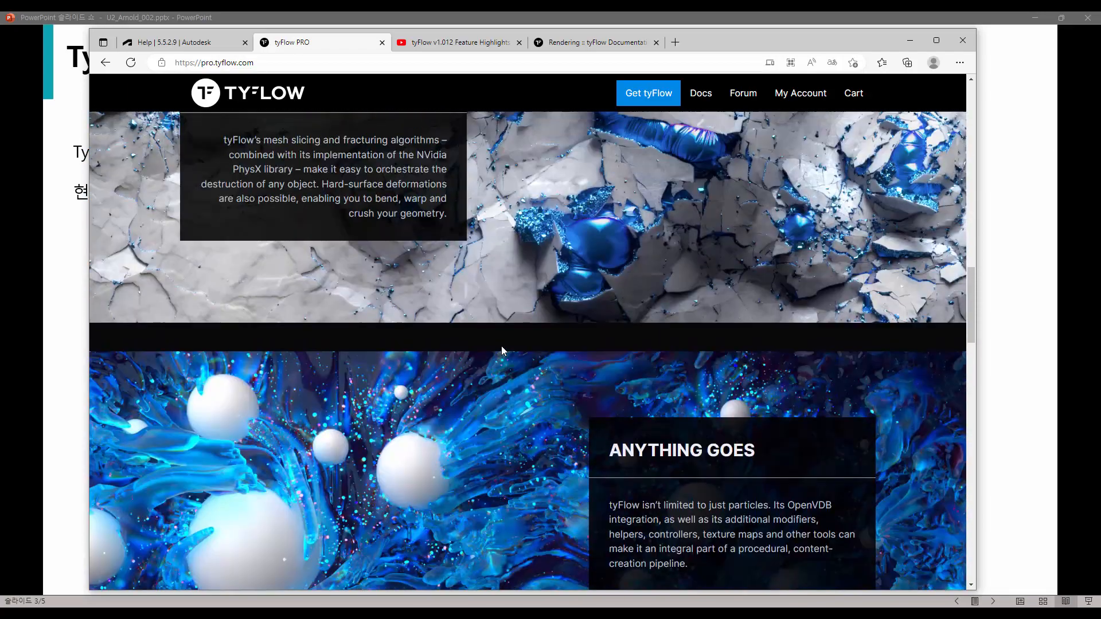
scroll(501, 345, down, 5)
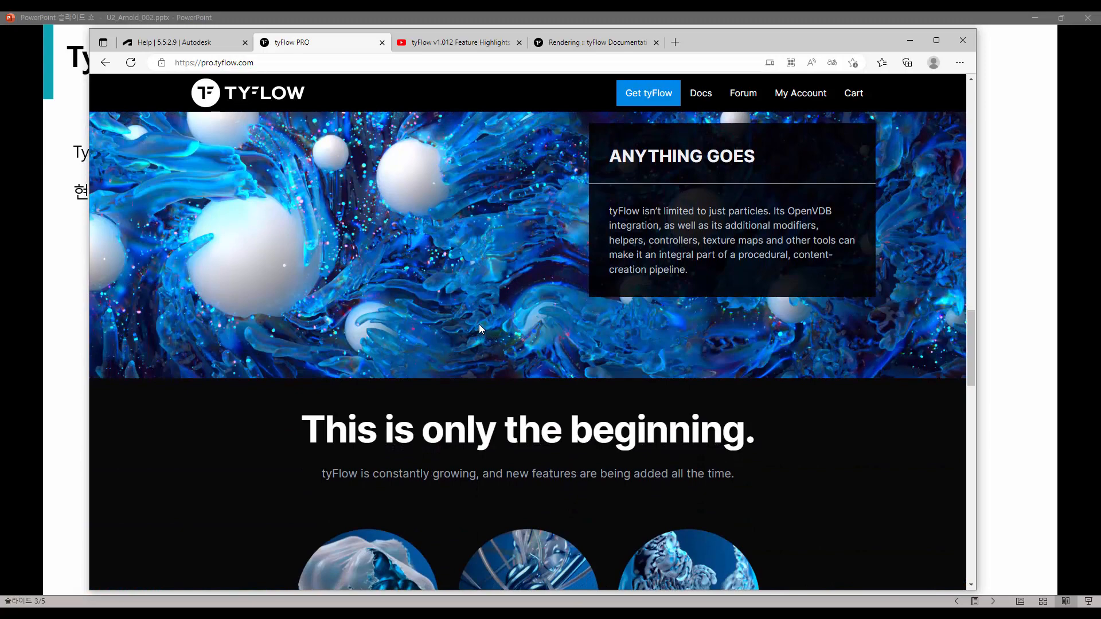
scroll(511, 304, down, 5)
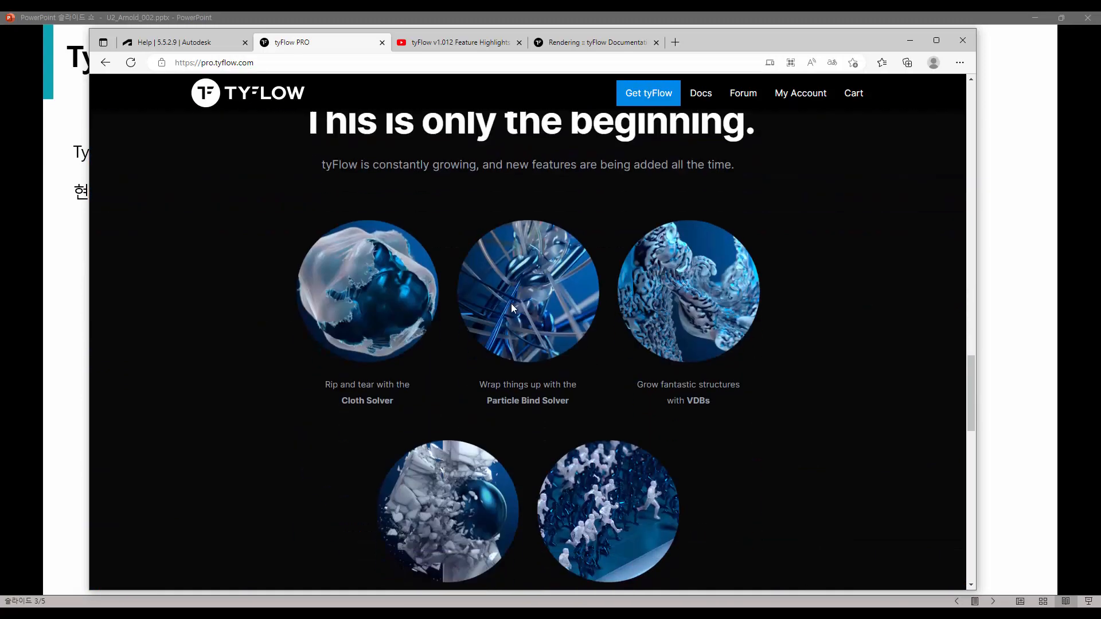
scroll(511, 304, up, 4)
scroll(532, 303, down, 3)
scroll(532, 304, down, 4)
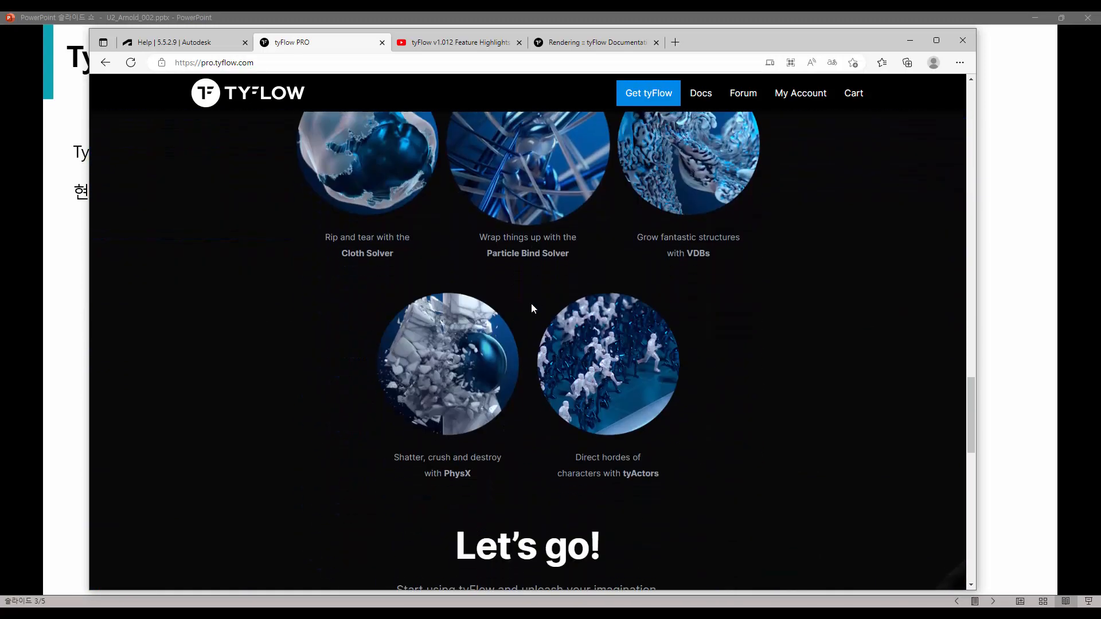
Step: Compare the prices and included features of the tyFlow FREE, PRO node-locked and PRO floating editions
scroll(789, 299, down, 5)
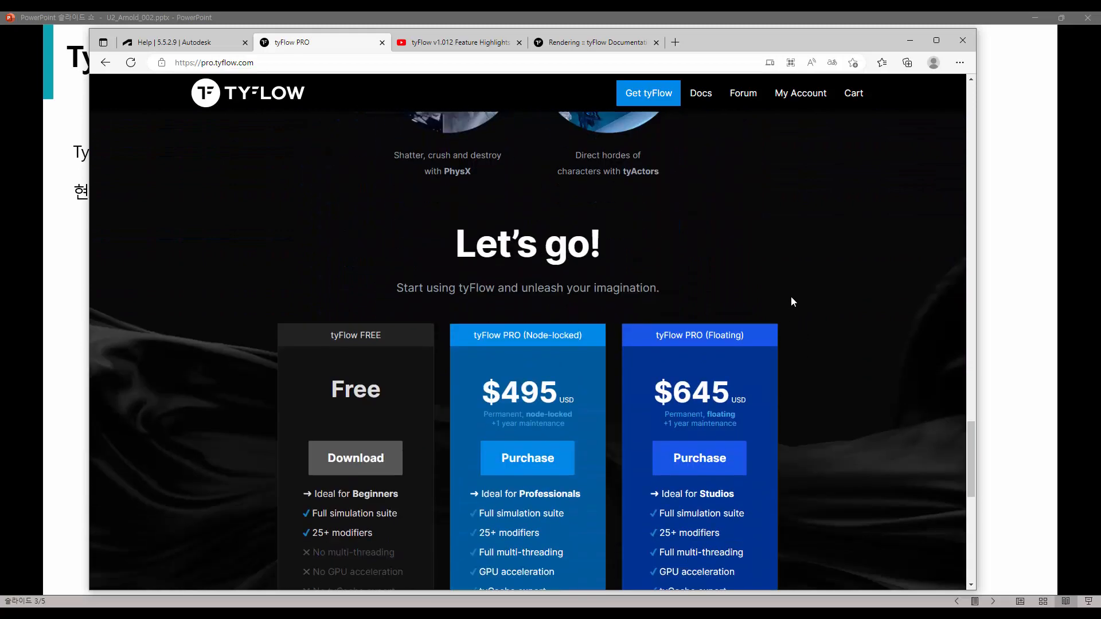
scroll(855, 325, down, 1)
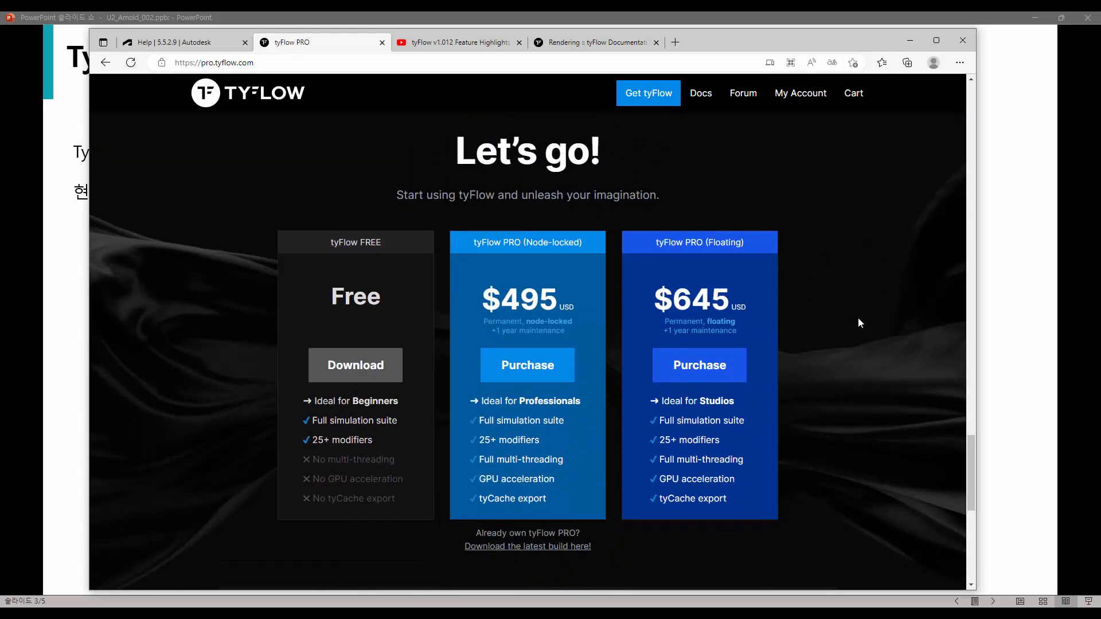
scroll(859, 322, down, 1)
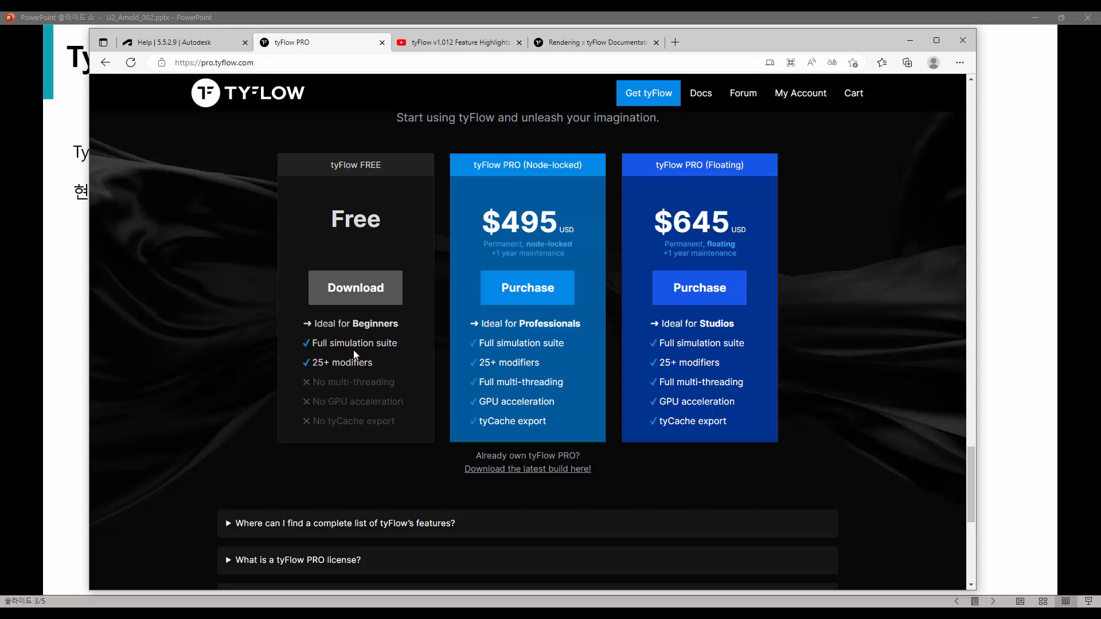
scroll(353, 354, down, 5)
scroll(353, 351, up, 8)
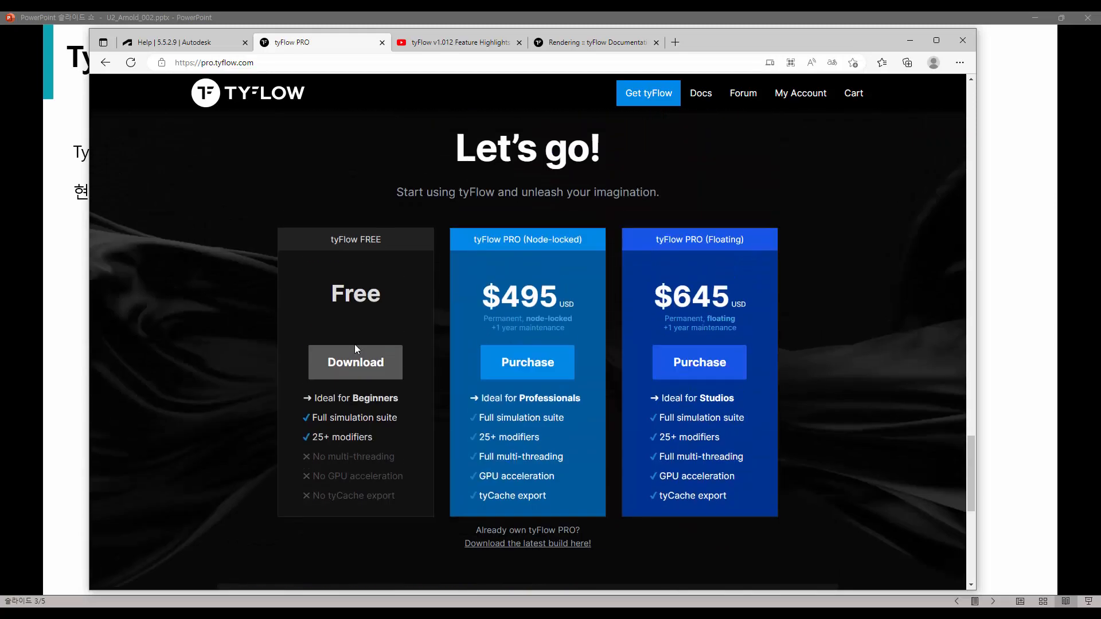
scroll(356, 346, down, 1)
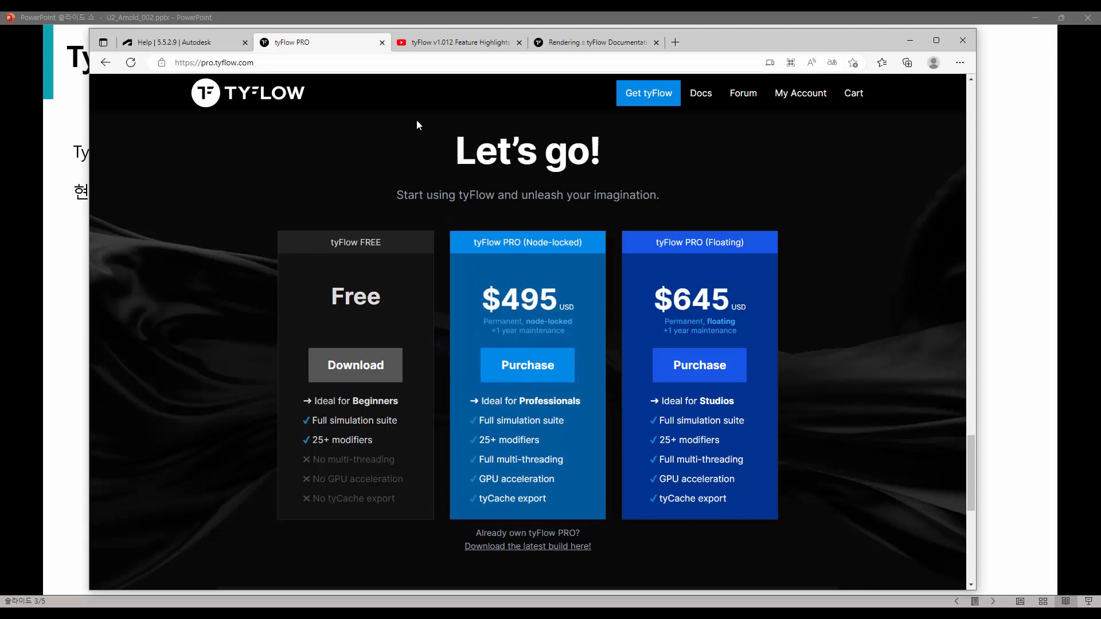
Step: Watch the tyFlow v1.012 Feature Highlights video on YouTube, adjust its volume and pause it near the end
click(456, 44)
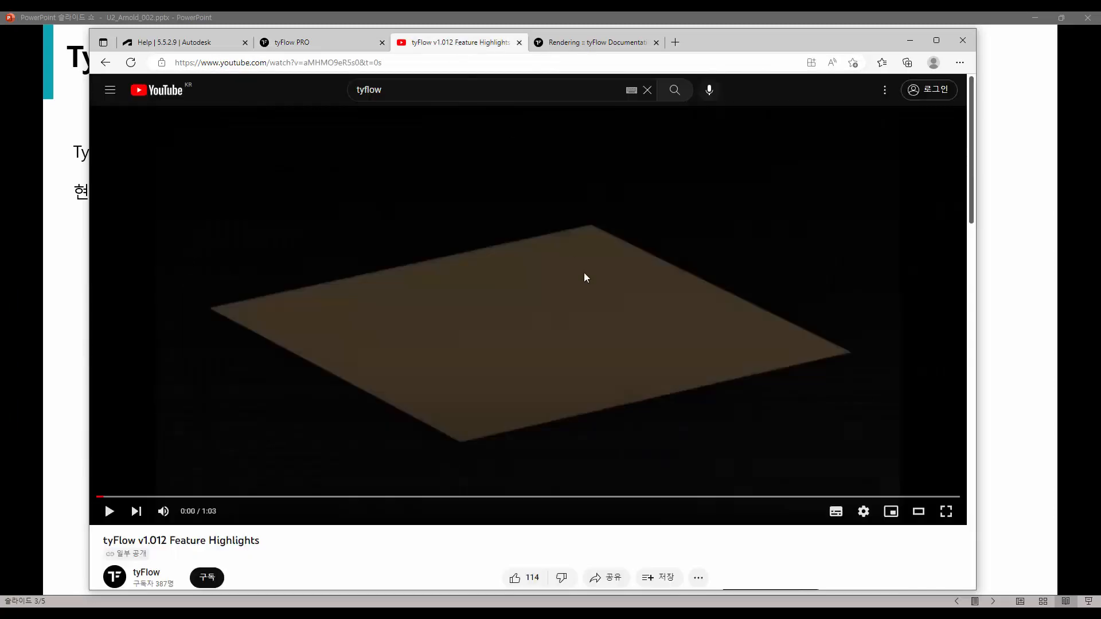
click(111, 516)
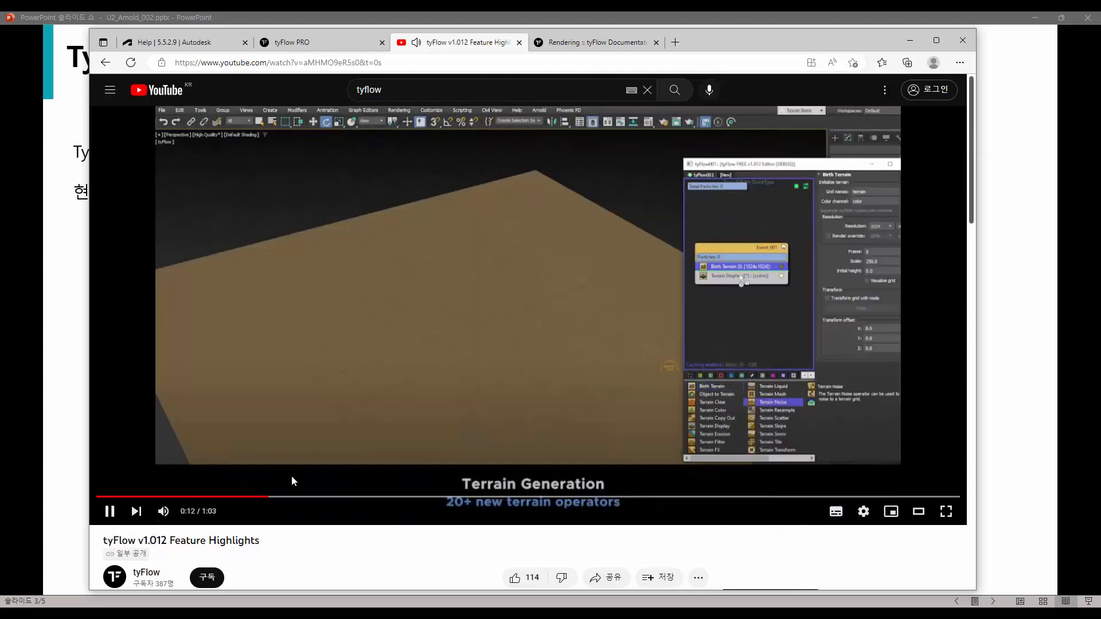
click(183, 516)
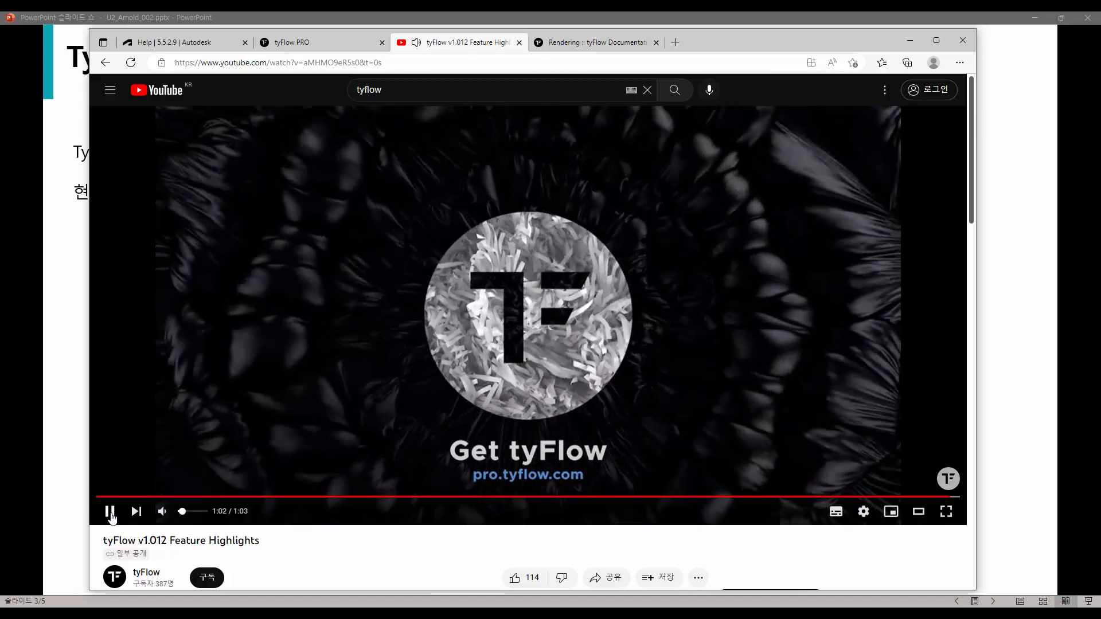
click(110, 513)
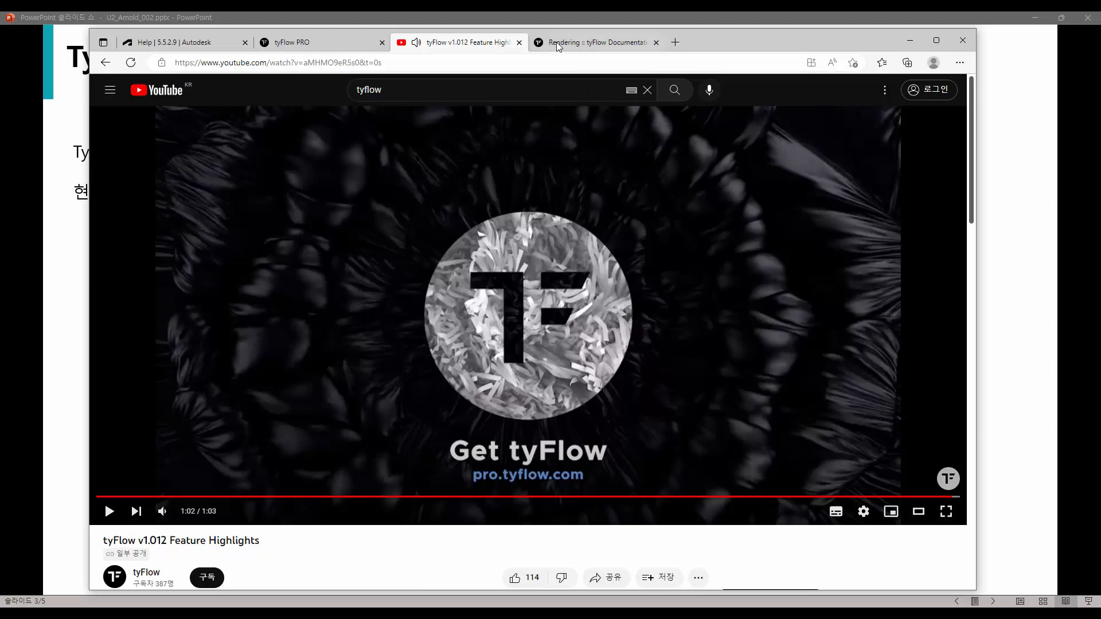
Step: Bring up the tyFlow documentation's Rendering FAQ and examine the Mesh operator note under the compatible renderers question
click(596, 43)
drag(719, 44, 748, 37)
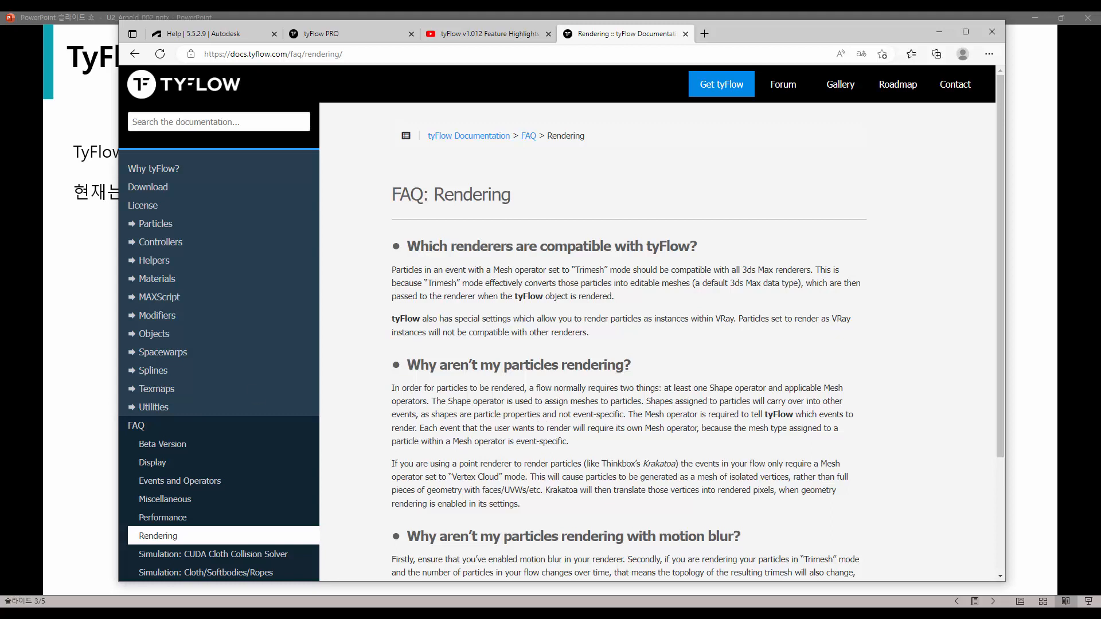
key(alt+Tab)
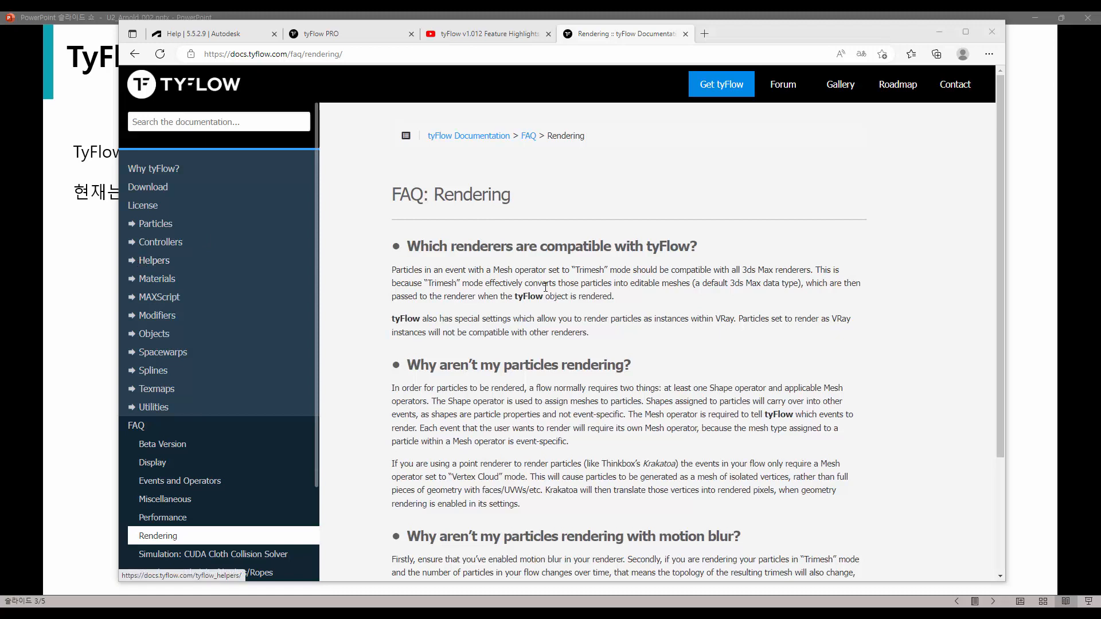
click(591, 271)
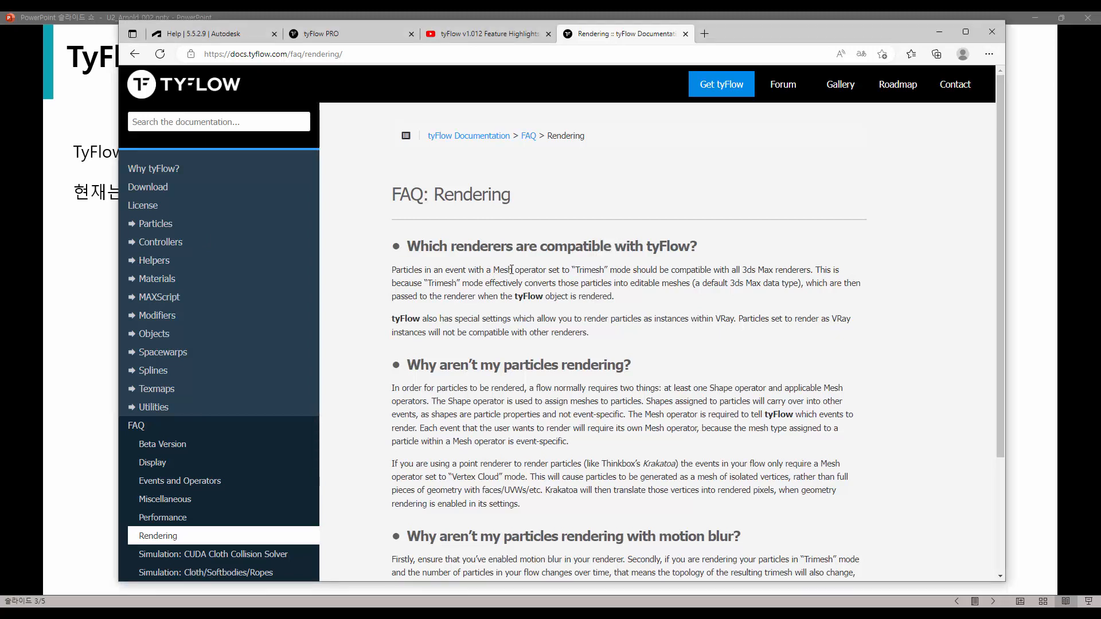
drag(492, 270, 545, 270)
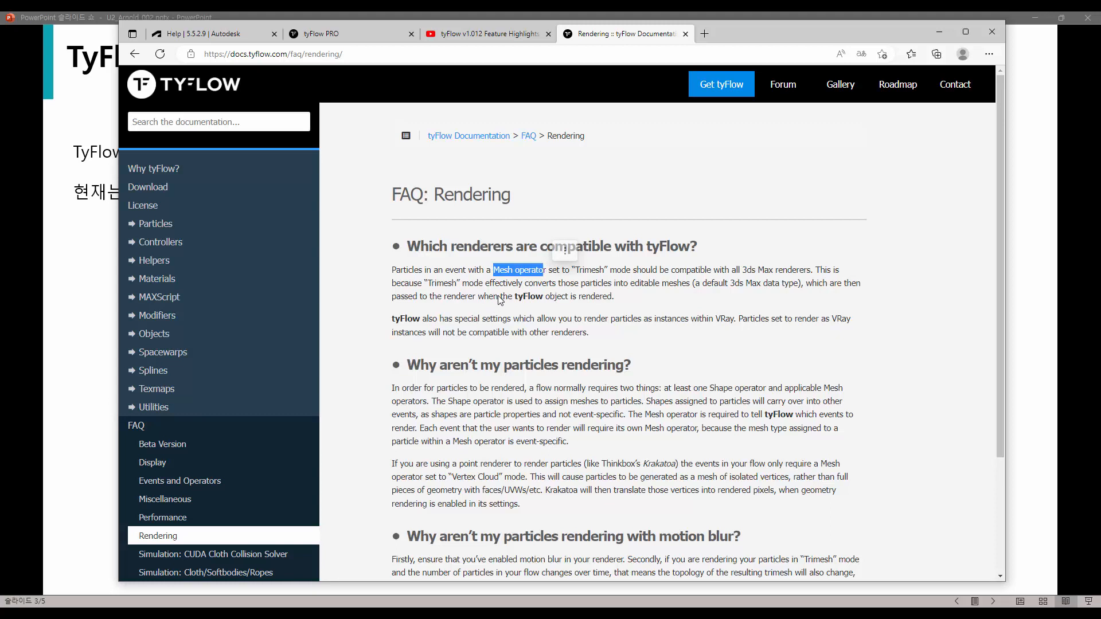
mouse_move(554, 302)
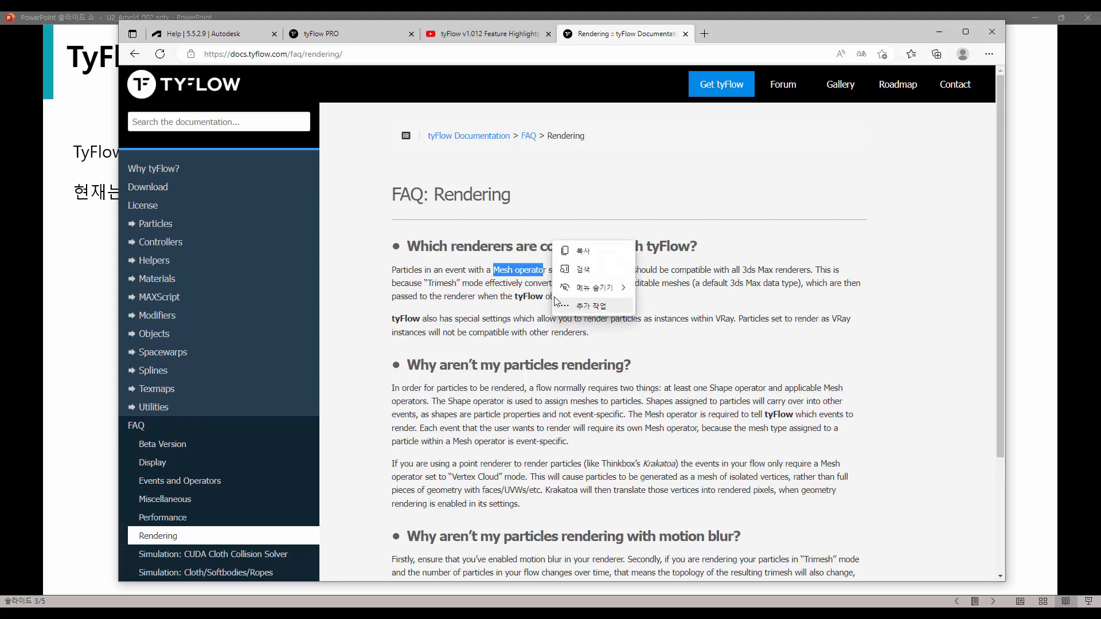
click(520, 284)
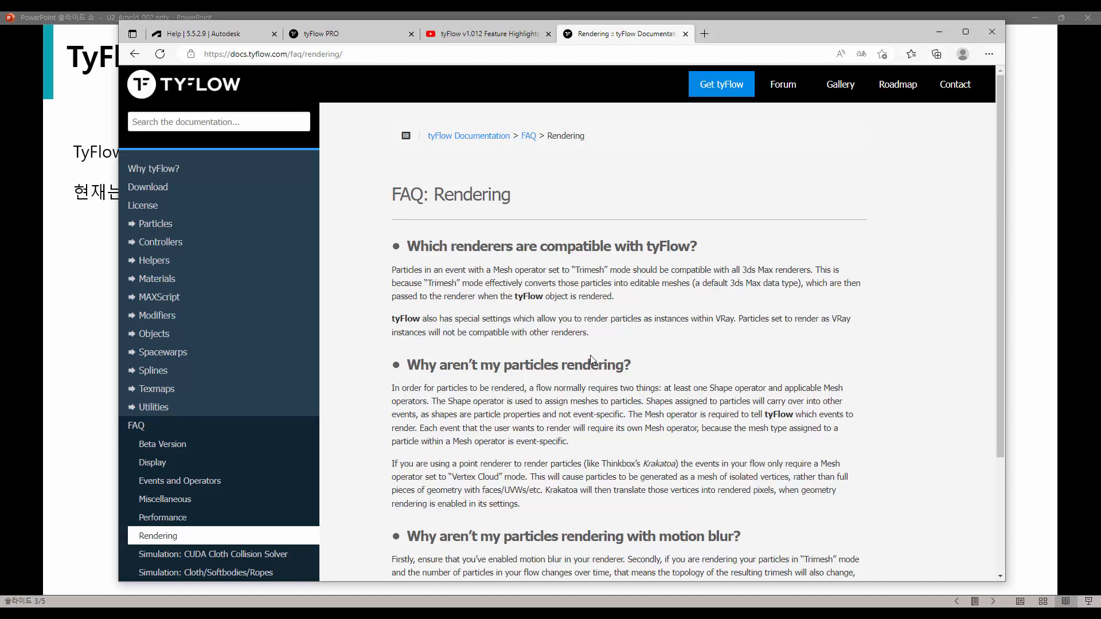
Step: Read the FAQ answers about particles not rendering and about rendering particles with motion blur
scroll(591, 358, down, 3)
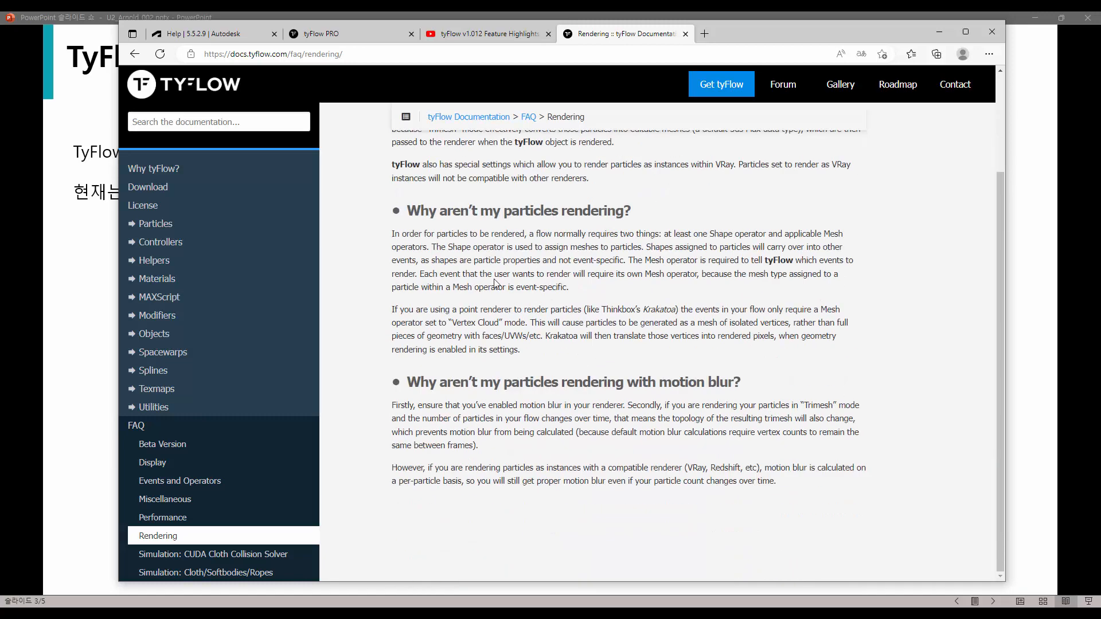
scroll(497, 283, up, 3)
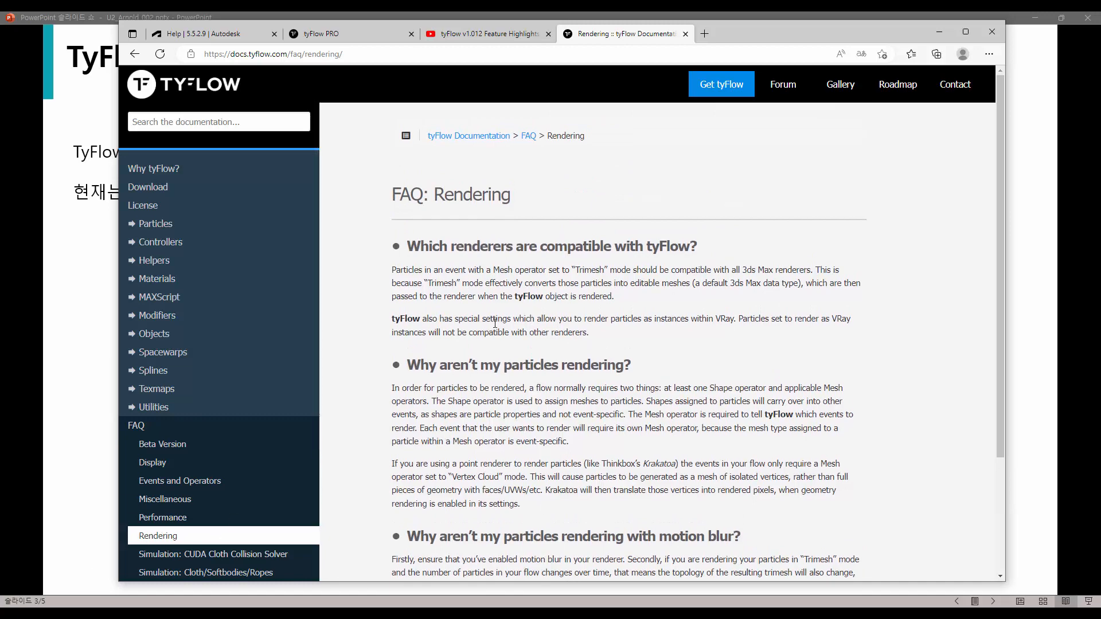
scroll(479, 304, down, 3)
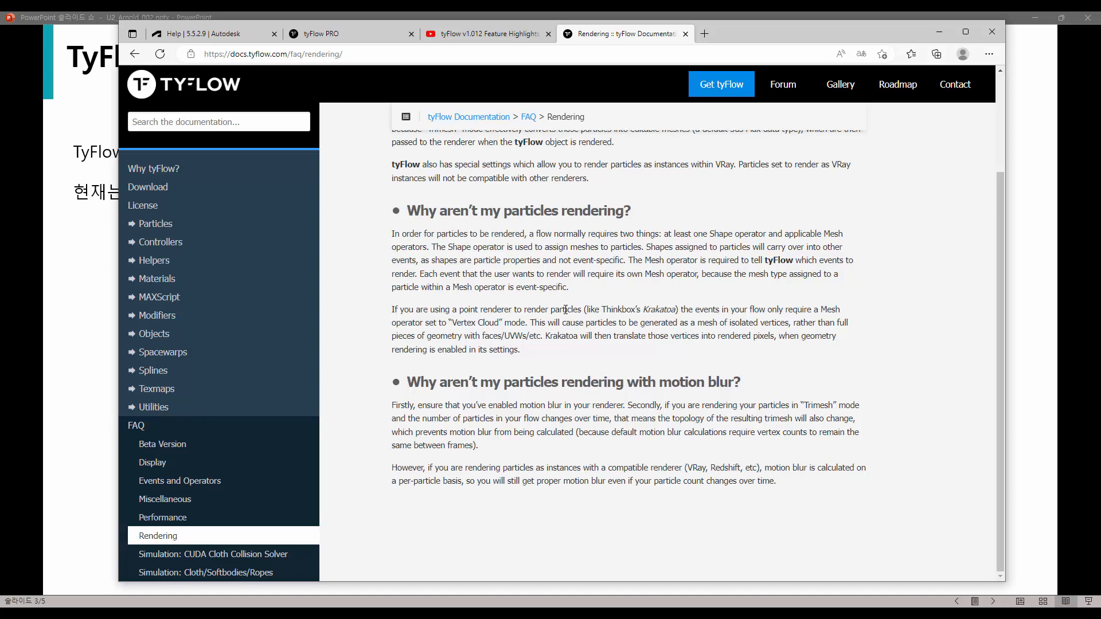
Step: Move the browser off the PowerPoint slideshow and advance to the TyFlow slide about the Mesh operator
drag(917, 33, 0, 76)
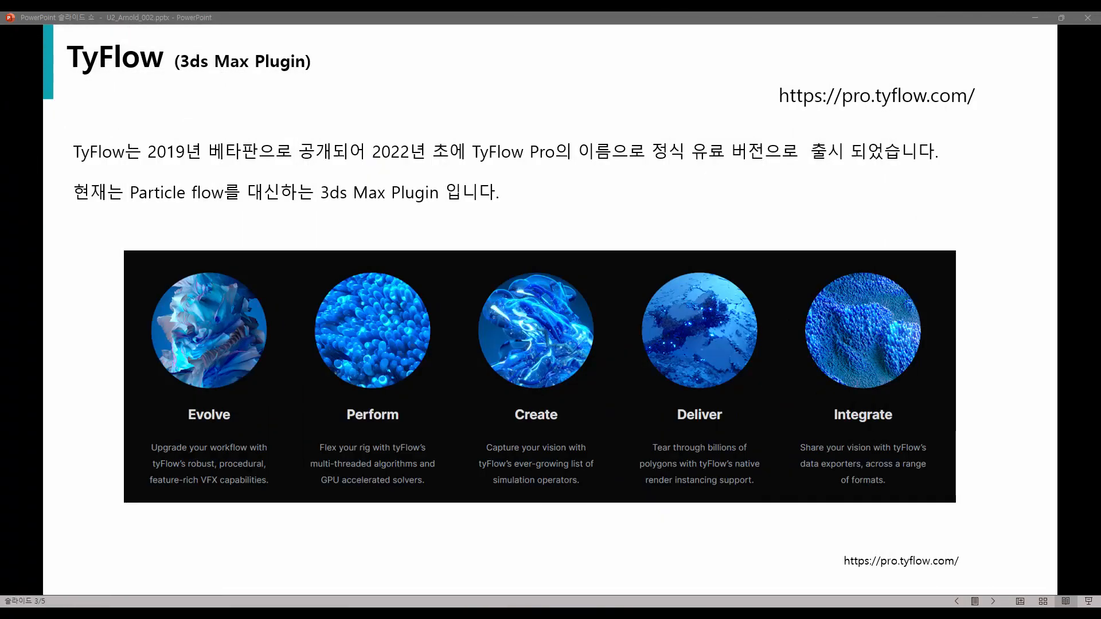
click(590, 200)
click(600, 217)
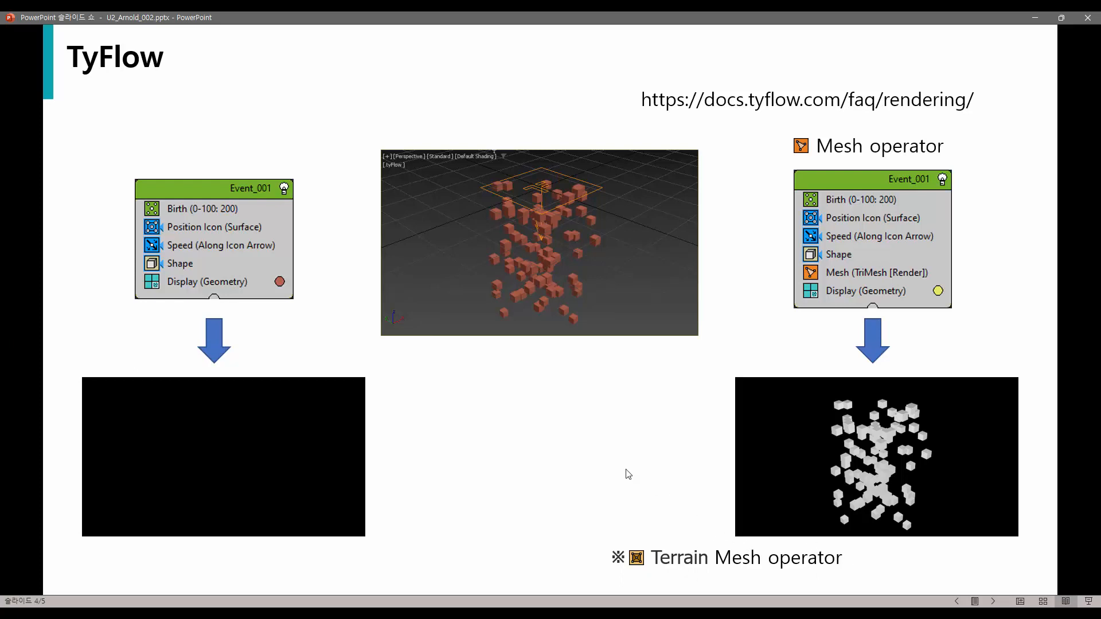
Step: Switch to 3ds Max and create a tyFlow object in the Perspective viewport, beside the grid's centre
click(517, 497)
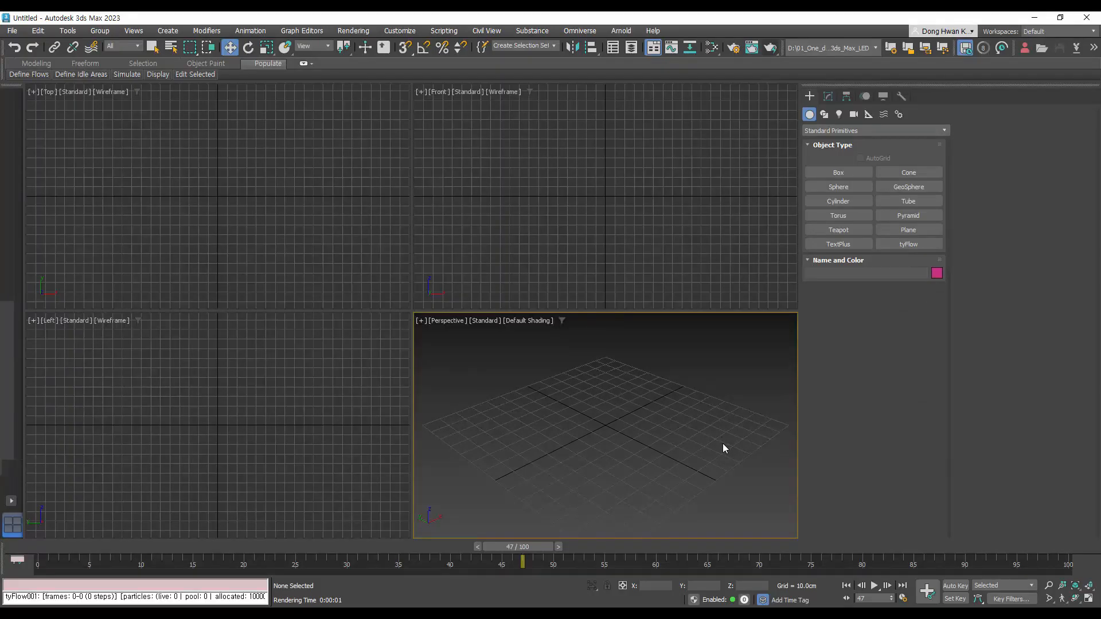
click(913, 246)
click(748, 403)
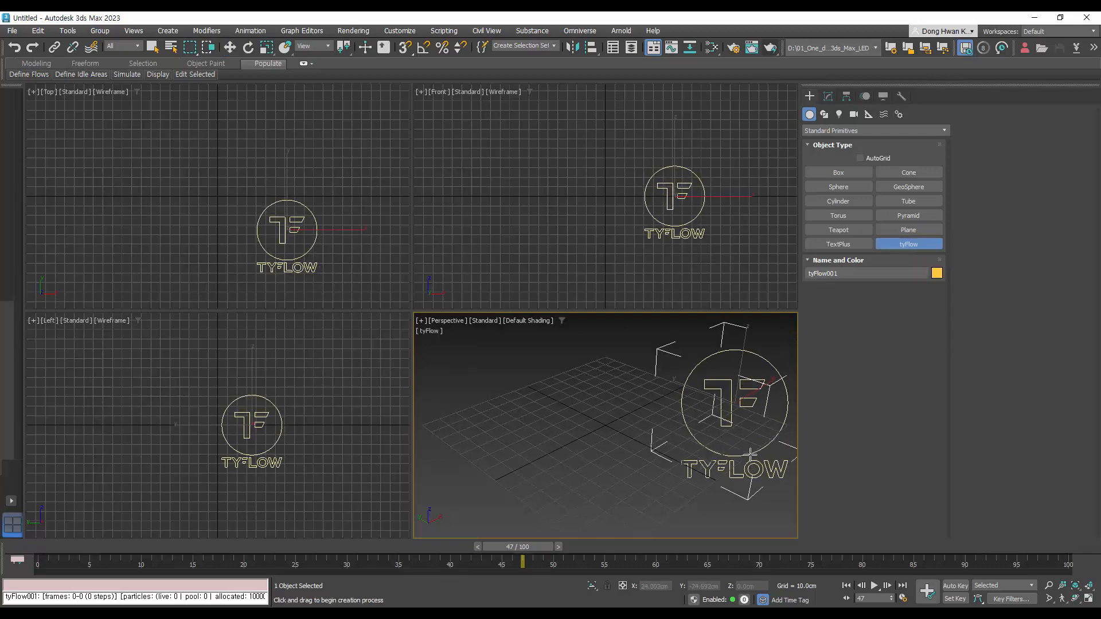
middle_drag(751, 437, 721, 458)
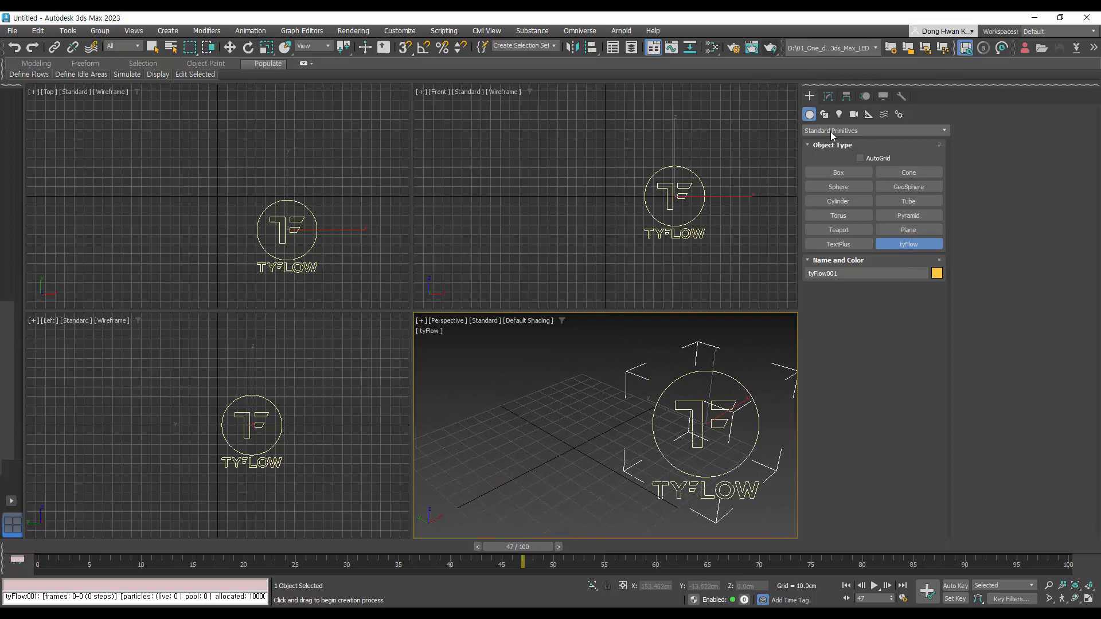
Step: Show the tyFlow object's modify parameters and check its License section, then collapse that section again
click(830, 97)
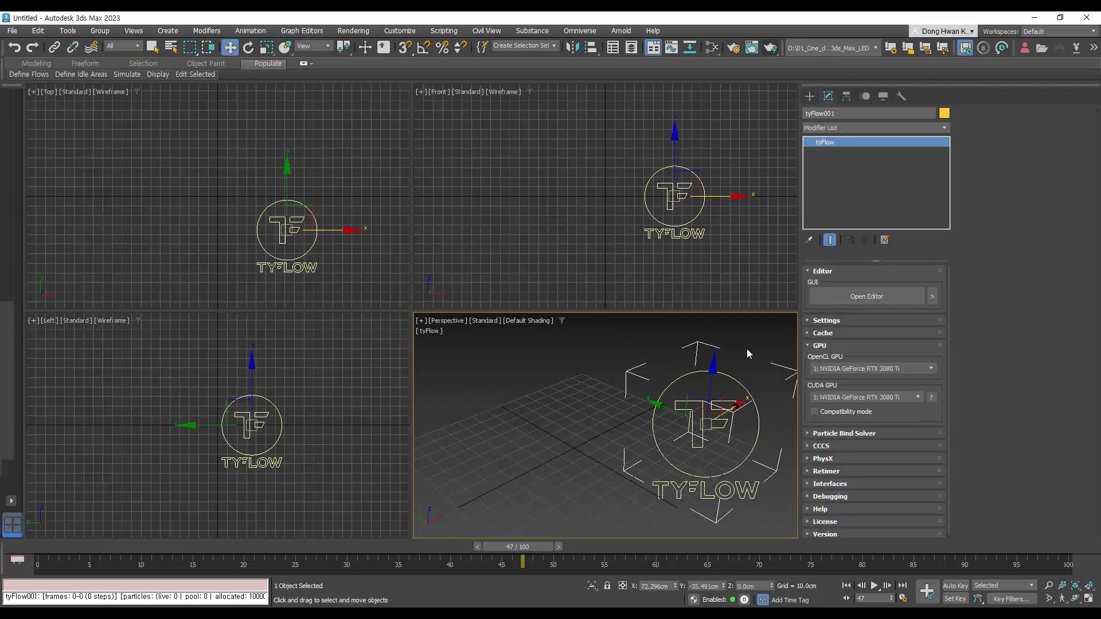
middle_drag(712, 422, 718, 408)
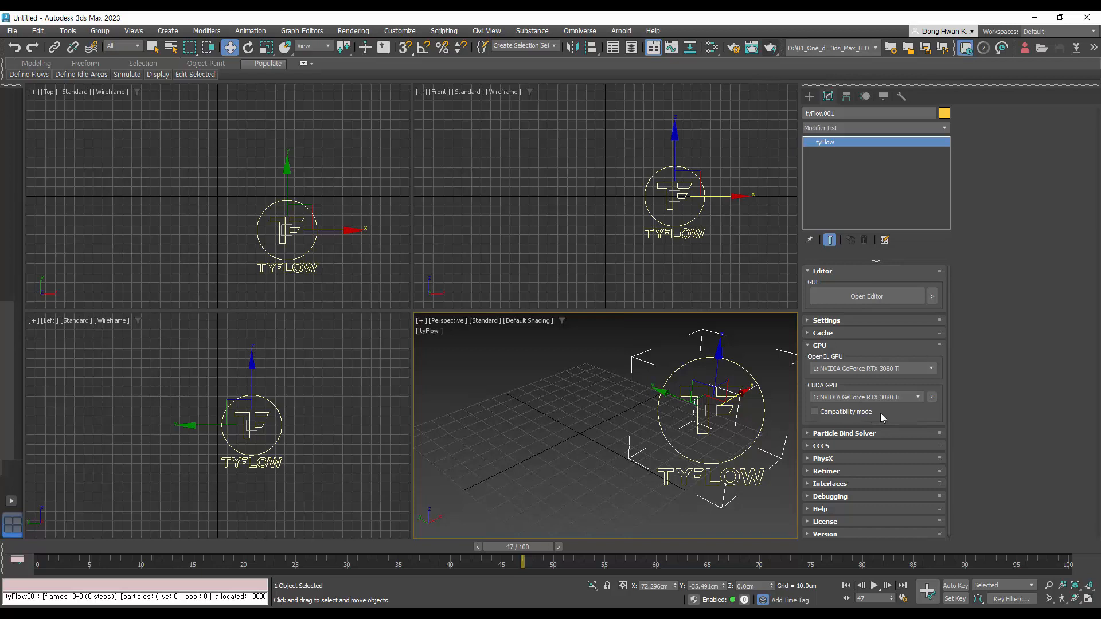
click(861, 522)
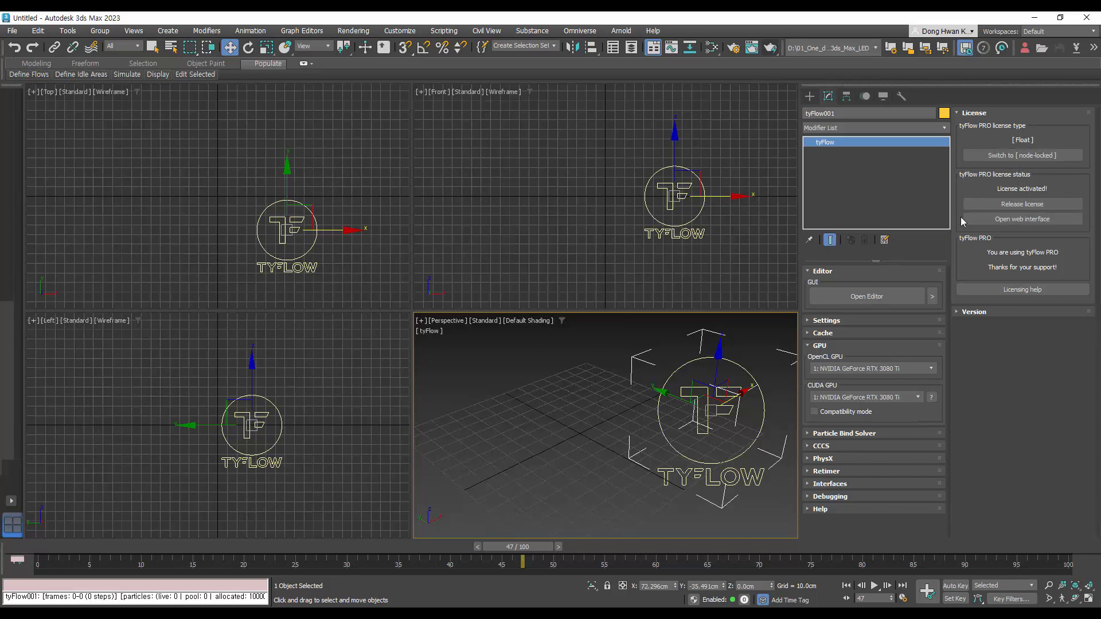
click(978, 113)
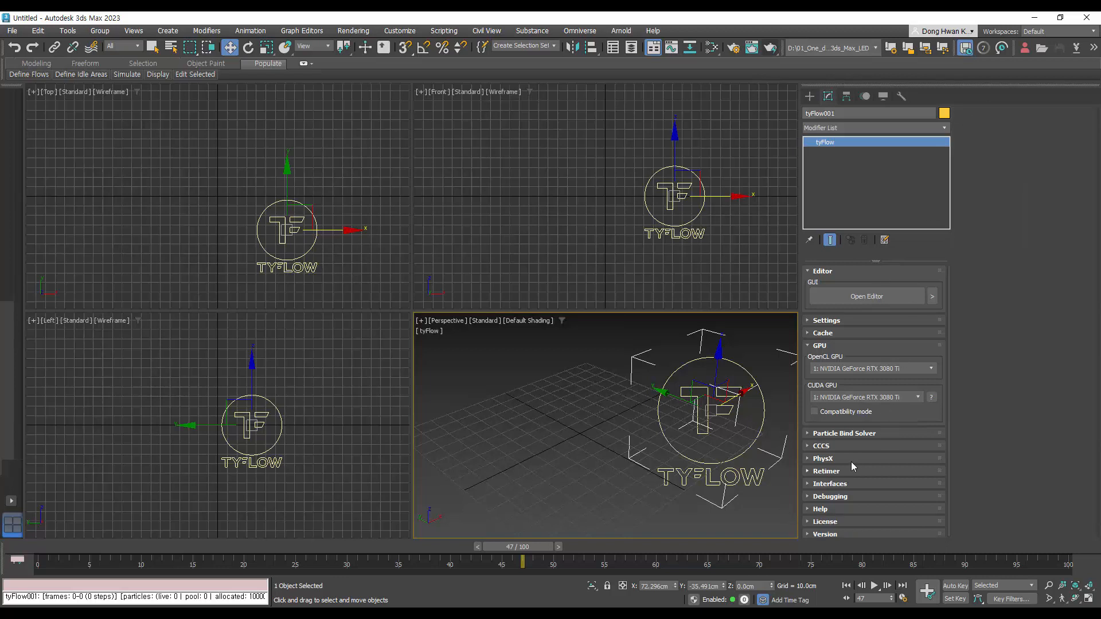
Step: Open the tyFlow object's editor, then reposition and widen its window over the viewports
click(863, 297)
drag(896, 254, 645, 234)
drag(368, 97, 178, 54)
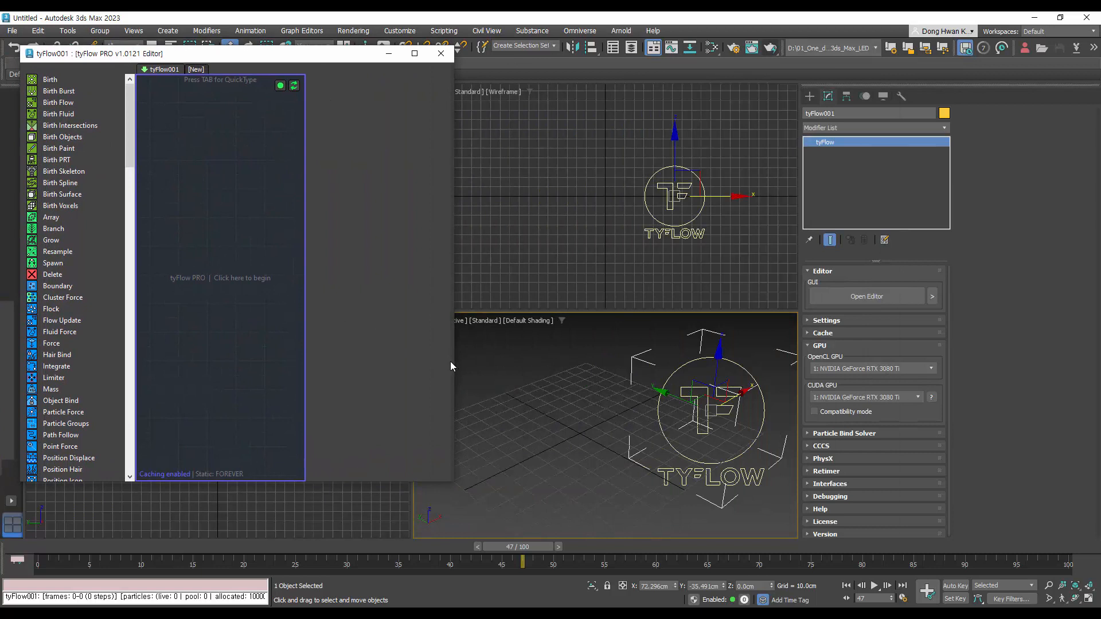
drag(453, 367, 479, 375)
Step: Add the Simple Icon Flow preset to the empty tyFlow graph and place its event in the canvas
right_click(213, 151)
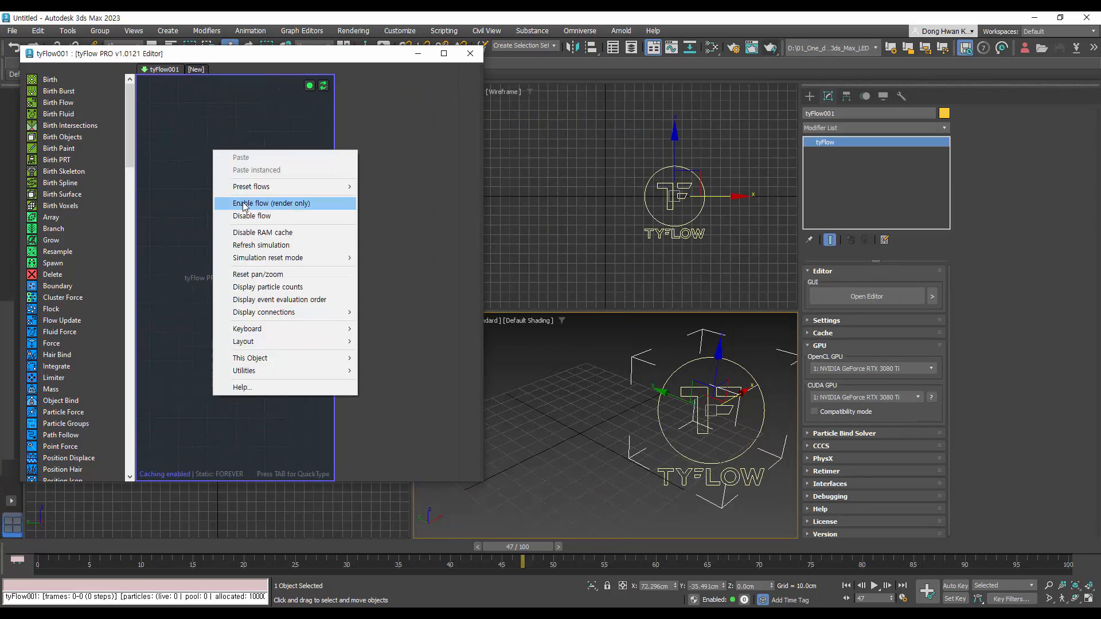
mouse_move(275, 187)
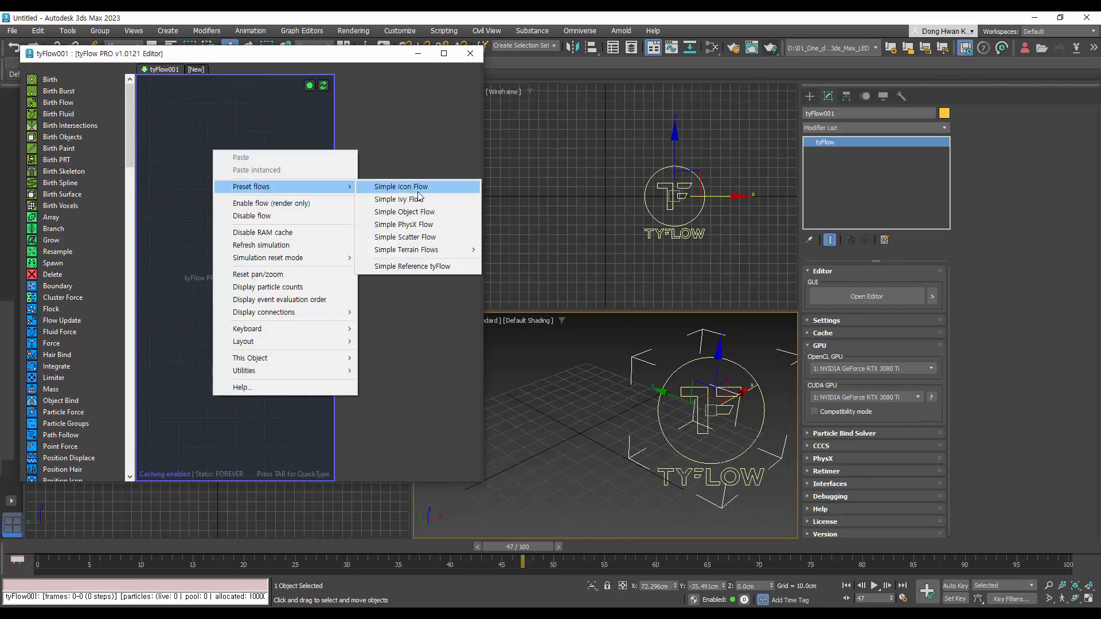
click(419, 193)
drag(224, 171, 221, 172)
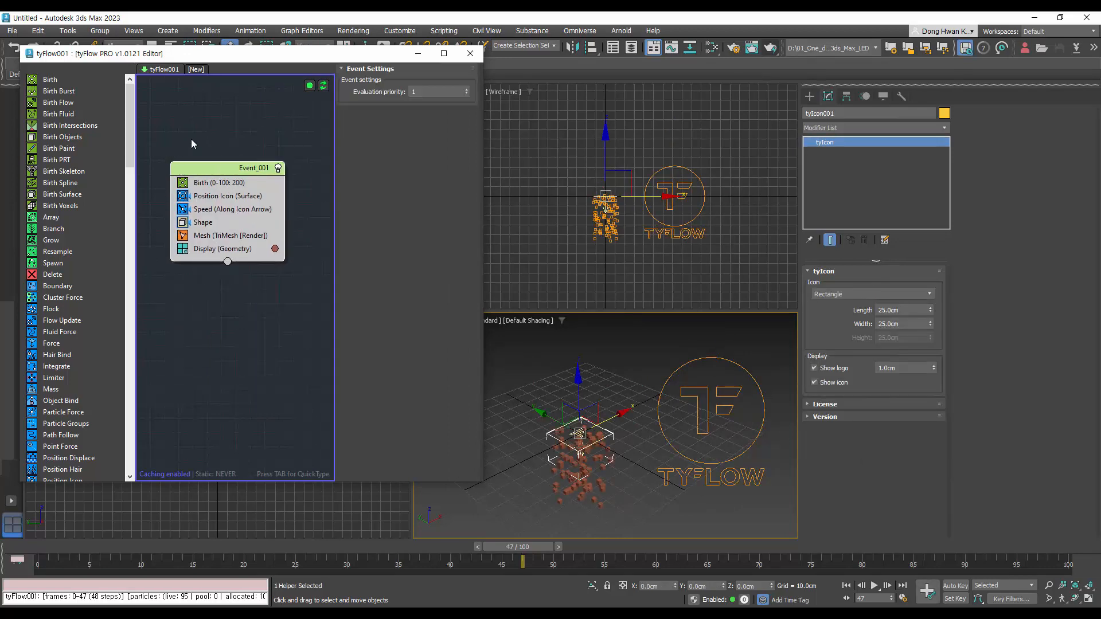
Step: Frame the particle icon closely in the Perspective viewport and rewind the animation to frame 0
middle_drag(586, 448, 673, 376)
scroll(595, 430, up, 5)
scroll(673, 377, down, 3)
drag(516, 552, 131, 552)
drag(39, 534, 38, 565)
key(w)
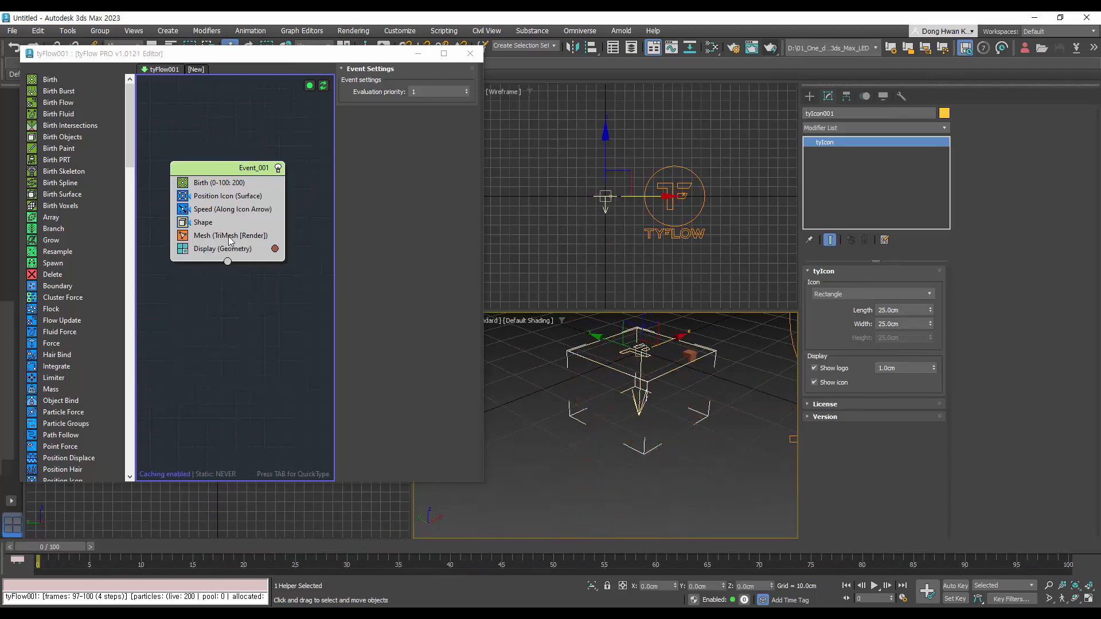
Step: Delete the Mesh operator from Event_001, preview the particles along the timeline and return to frame 0
click(207, 235)
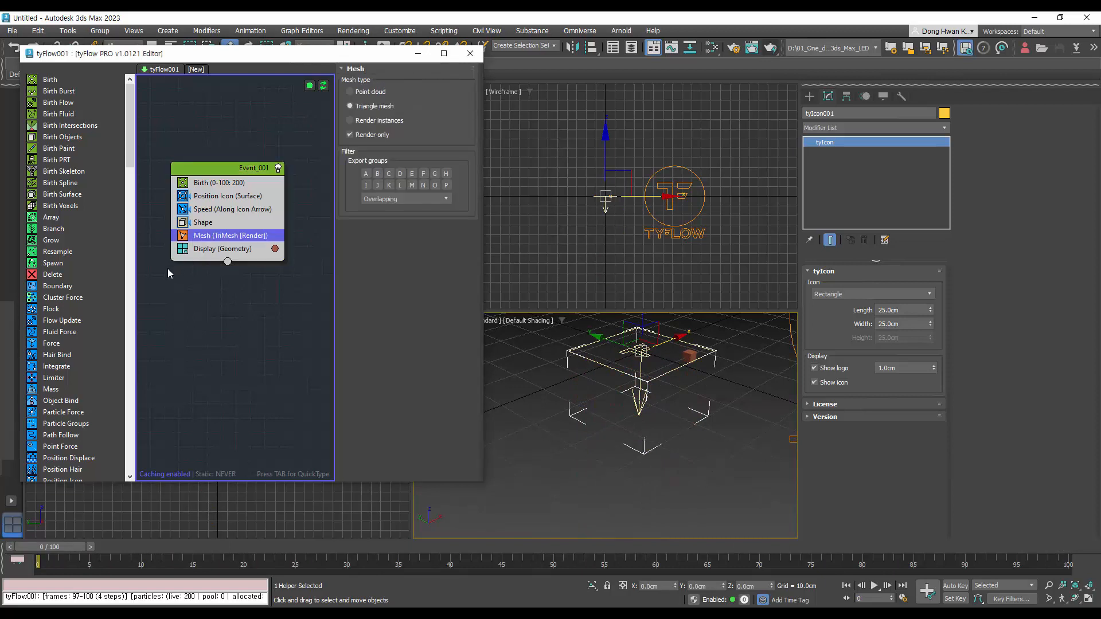
key(Delete)
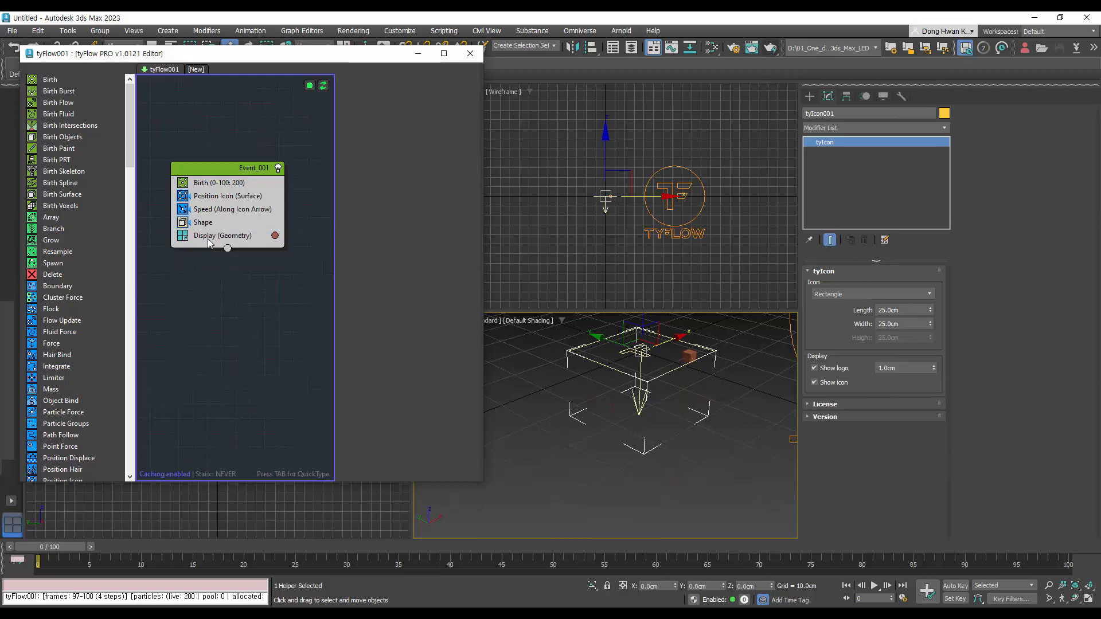
drag(38, 560, 450, 561)
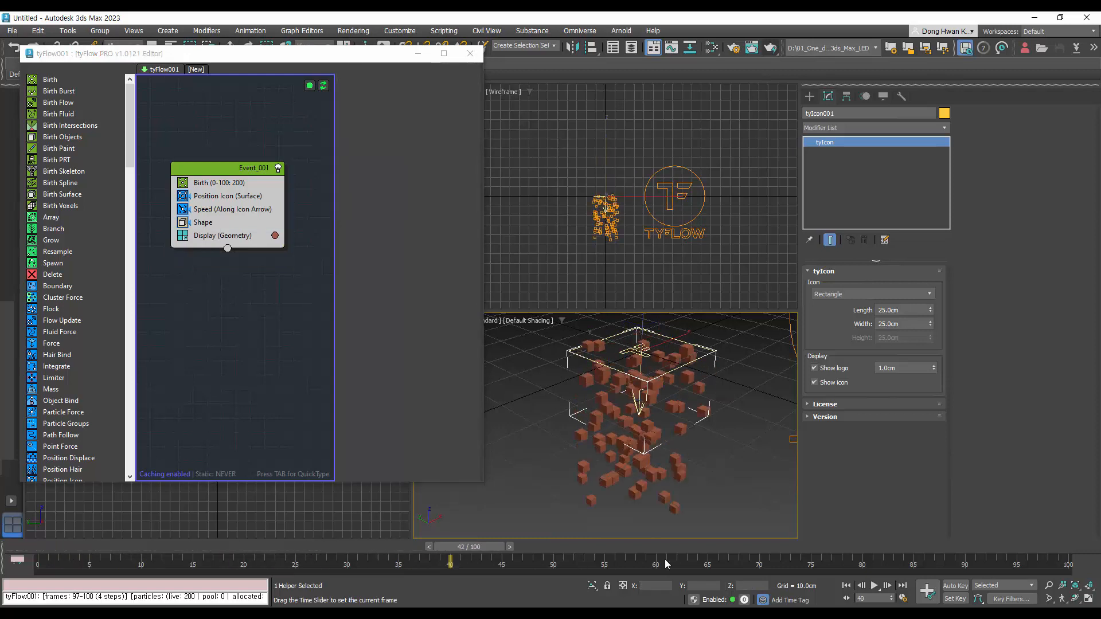
drag(666, 564, 53, 574)
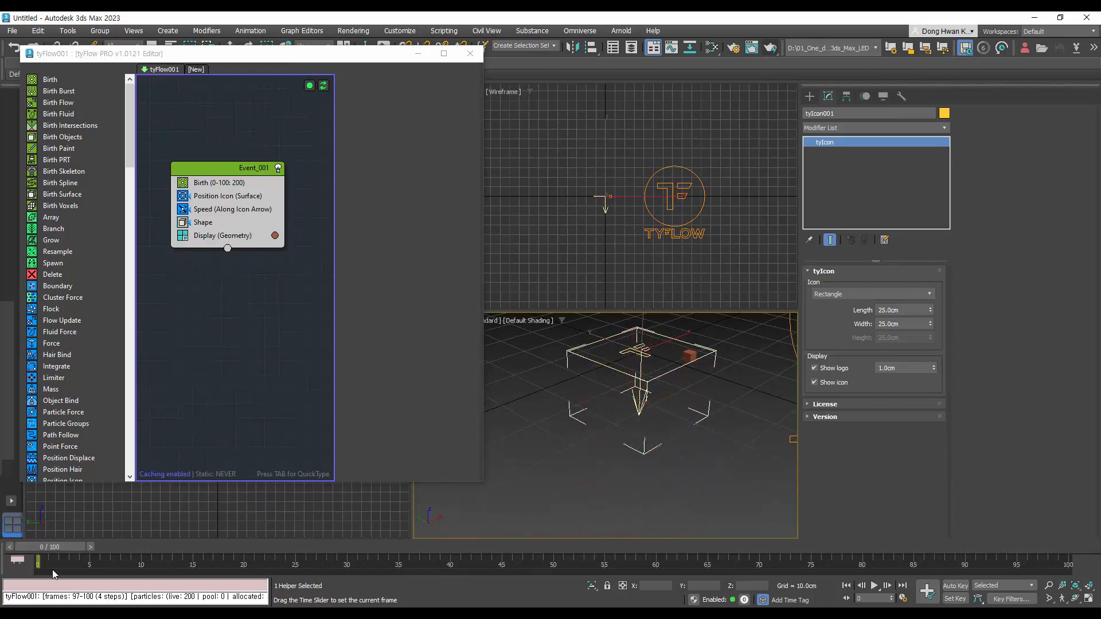
key(w)
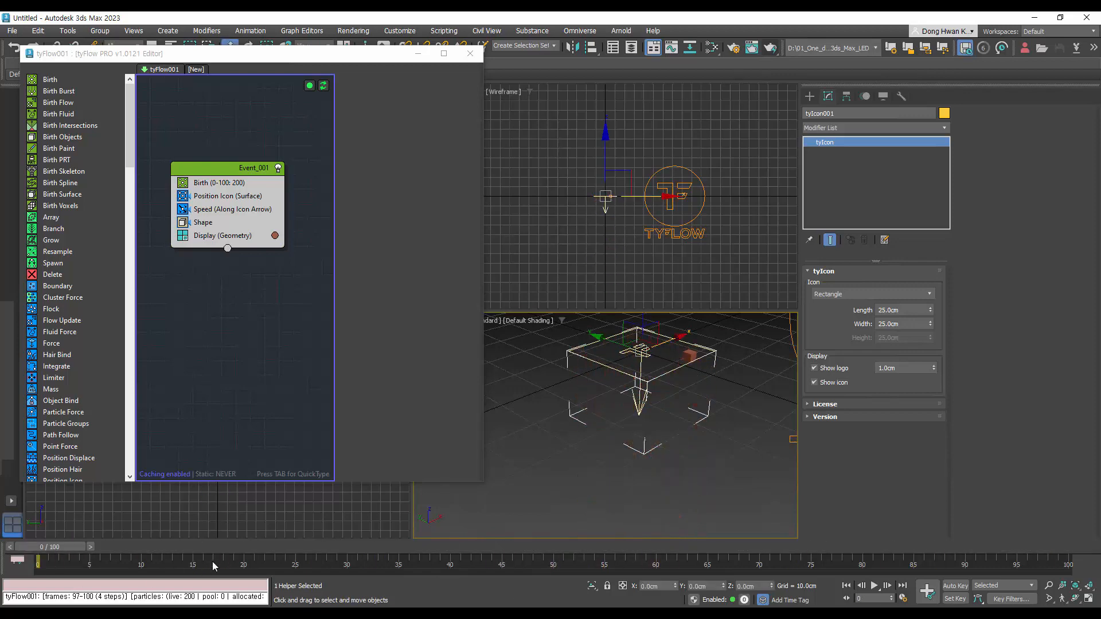
Step: Render the Perspective view live in Arnold RenderView beside the tyFlow editor, advance to frame 51, and stop the live render
click(770, 51)
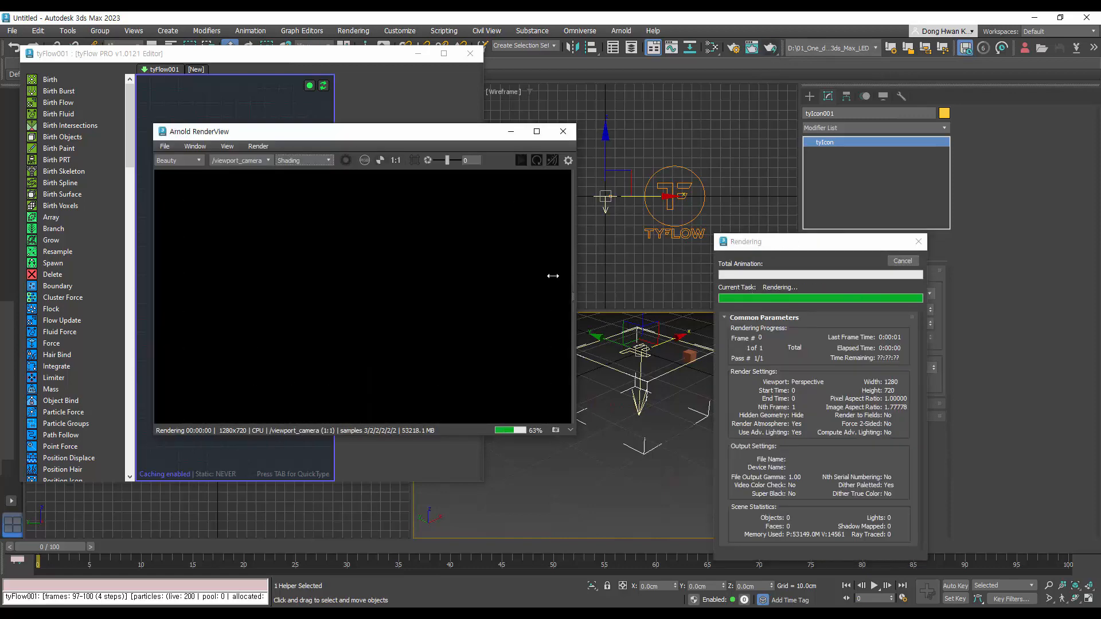
click(520, 161)
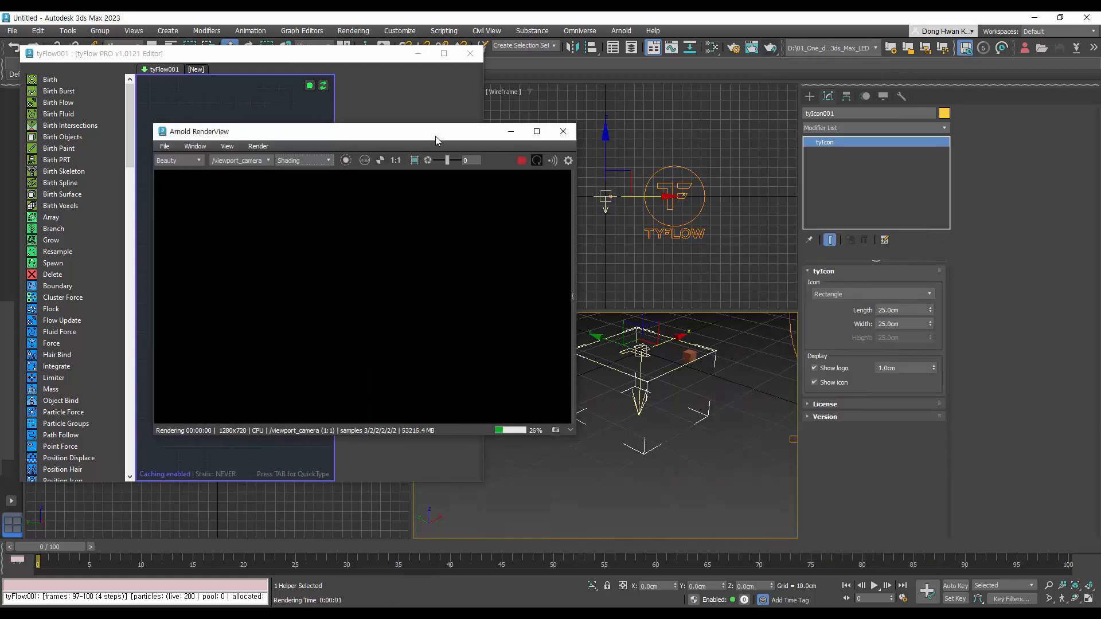
drag(435, 136, 871, 53)
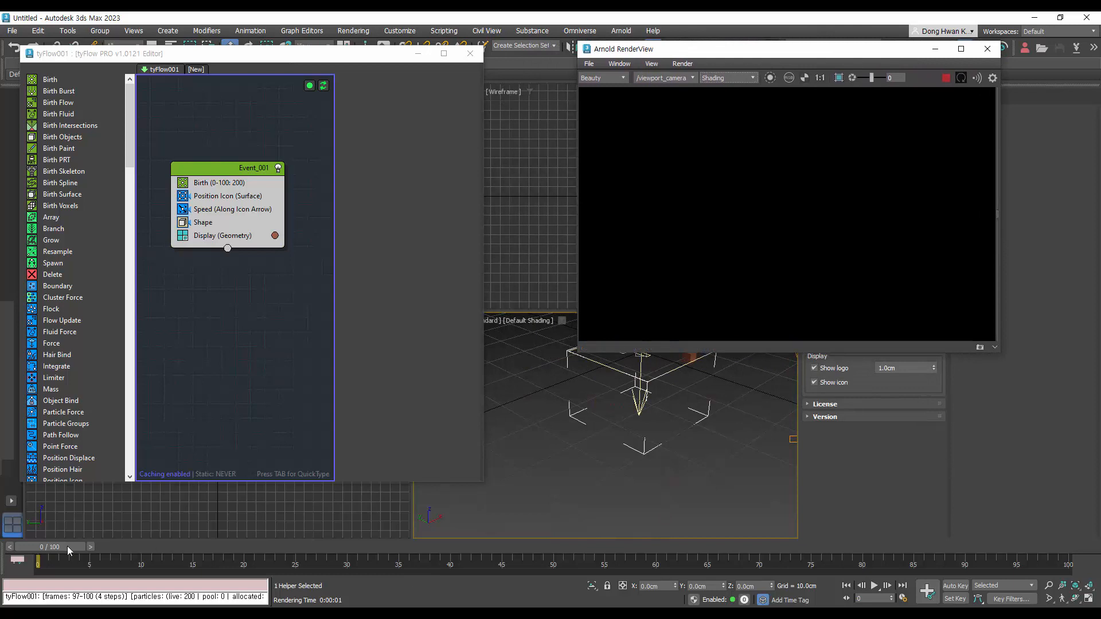
drag(67, 546, 522, 573)
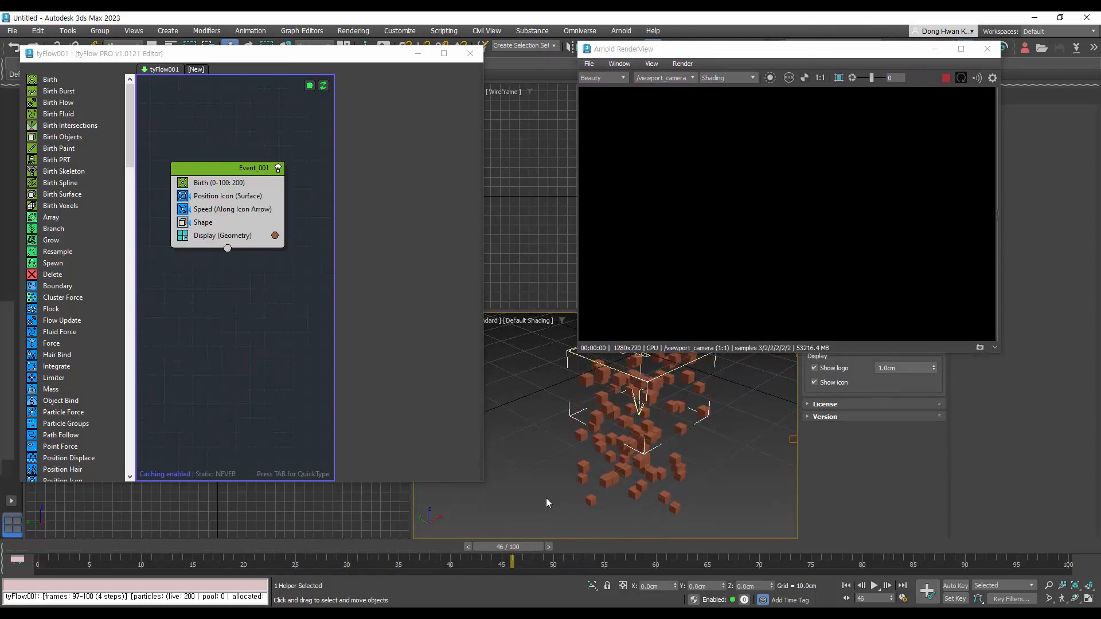
mouse_move(515, 549)
mouse_down()
mouse_move(356, 545)
mouse_move(531, 549)
mouse_up()
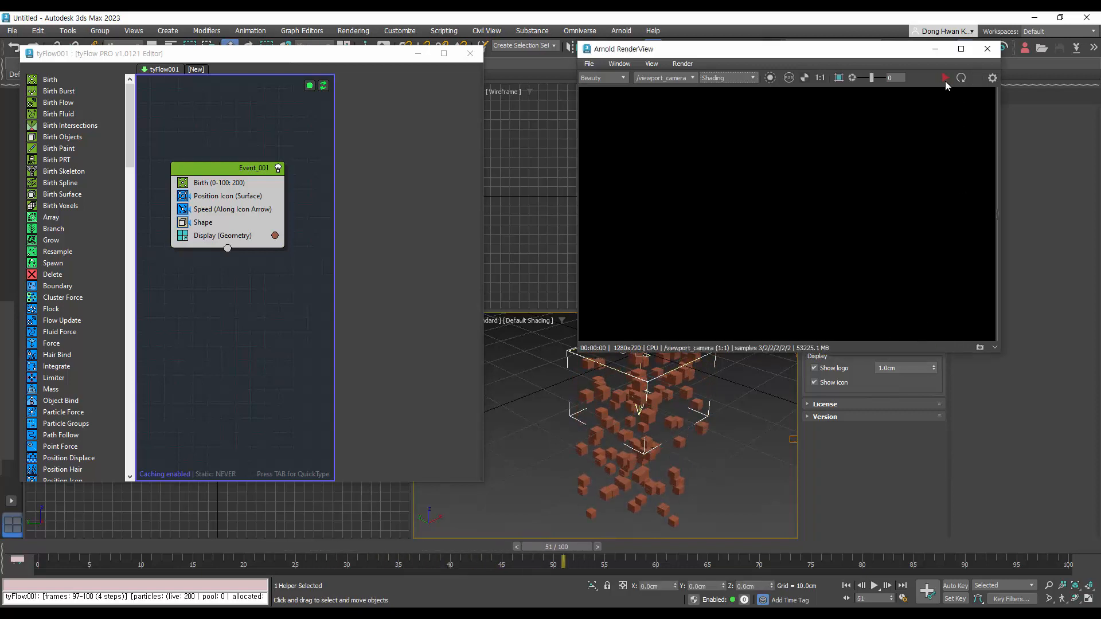
click(946, 78)
Step: Add a Mesh operator between Shape and Display in Event_001, restart the live Arnold render and go to frame 37
click(128, 271)
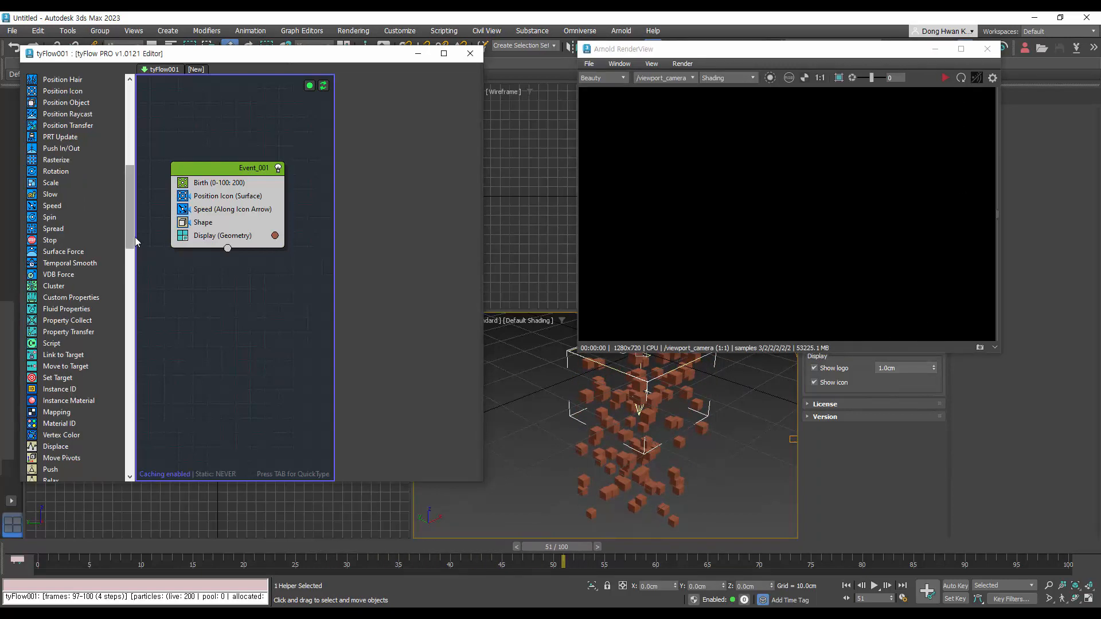
drag(130, 238, 131, 365)
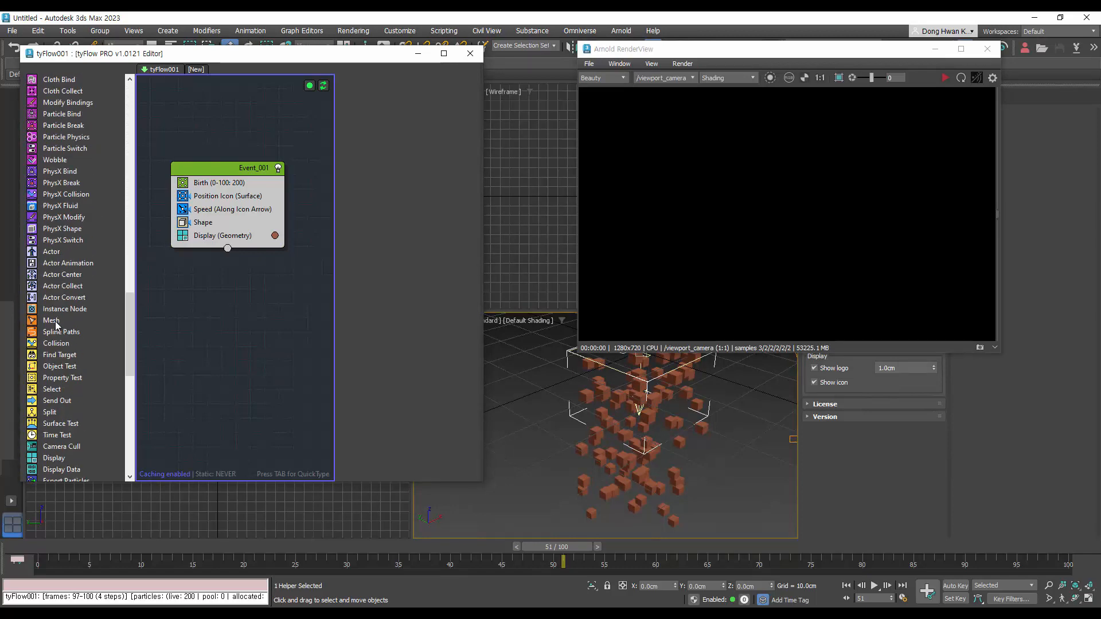
drag(121, 319, 211, 231)
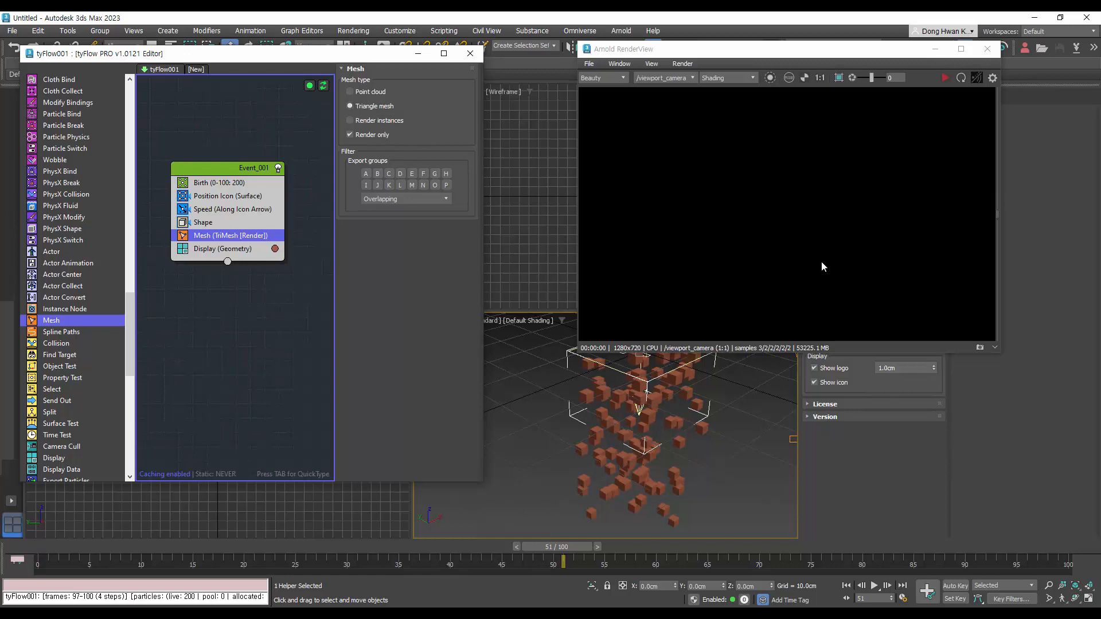
click(944, 78)
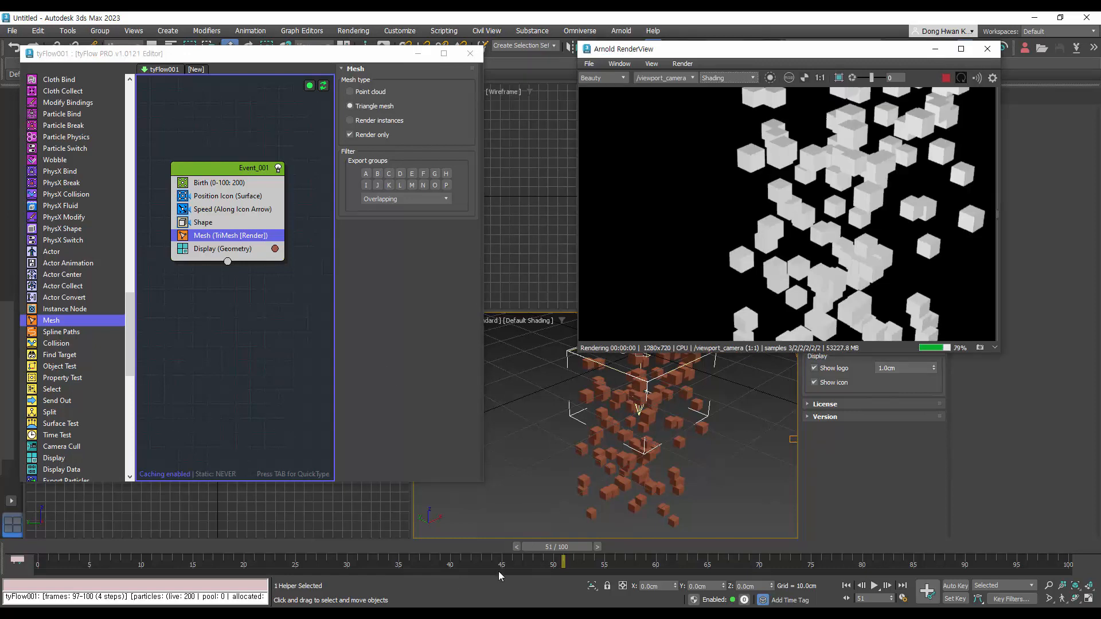
drag(541, 548, 438, 549)
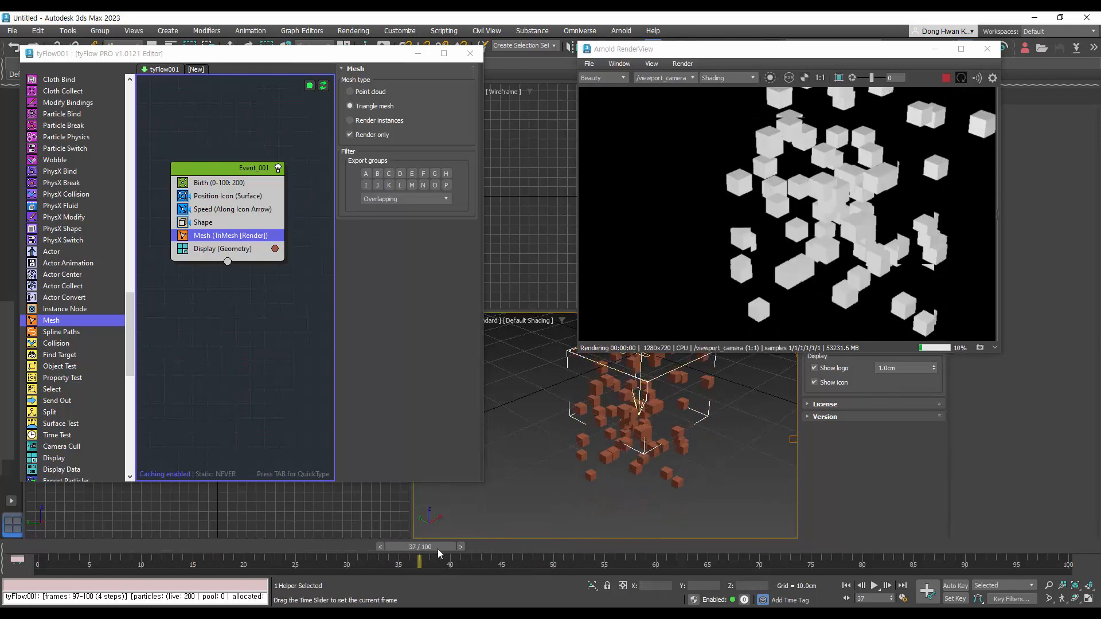
Step: Assign the red Standard Surface material Material #25 to the tyFlow object and check the live render at frame 38
drag(838, 50, 537, 170)
click(713, 49)
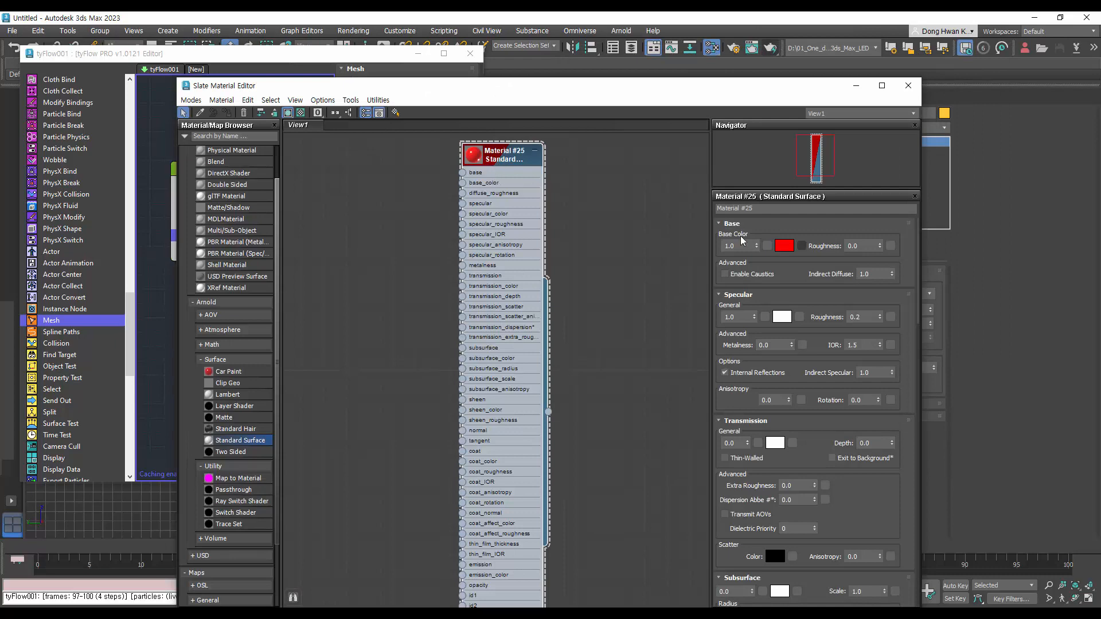
drag(541, 91, 478, 181)
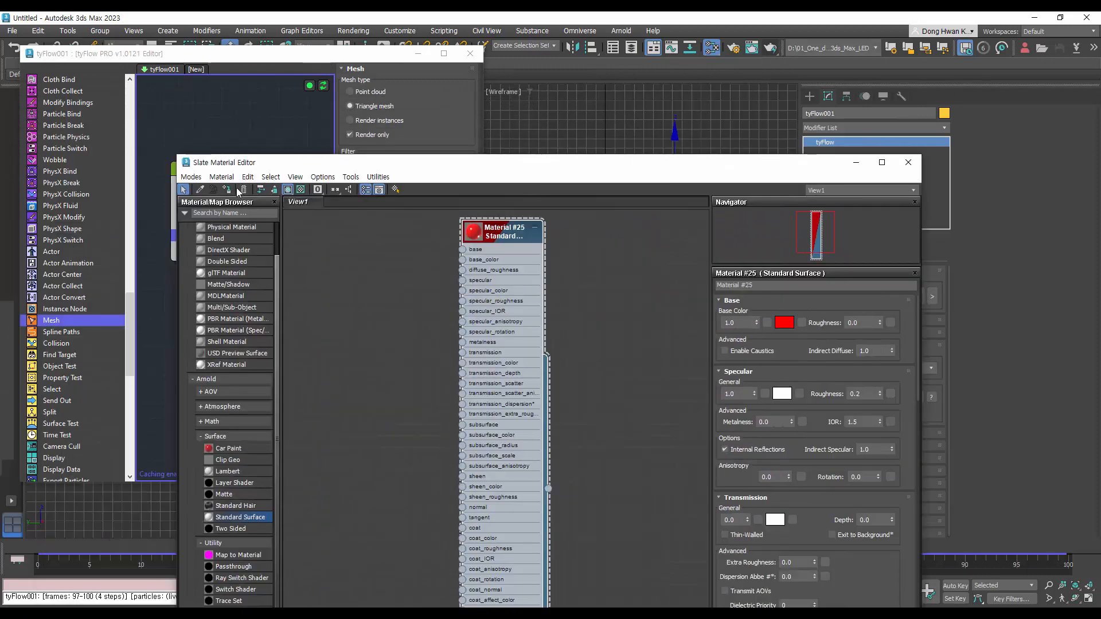
click(908, 163)
drag(578, 167, 832, 78)
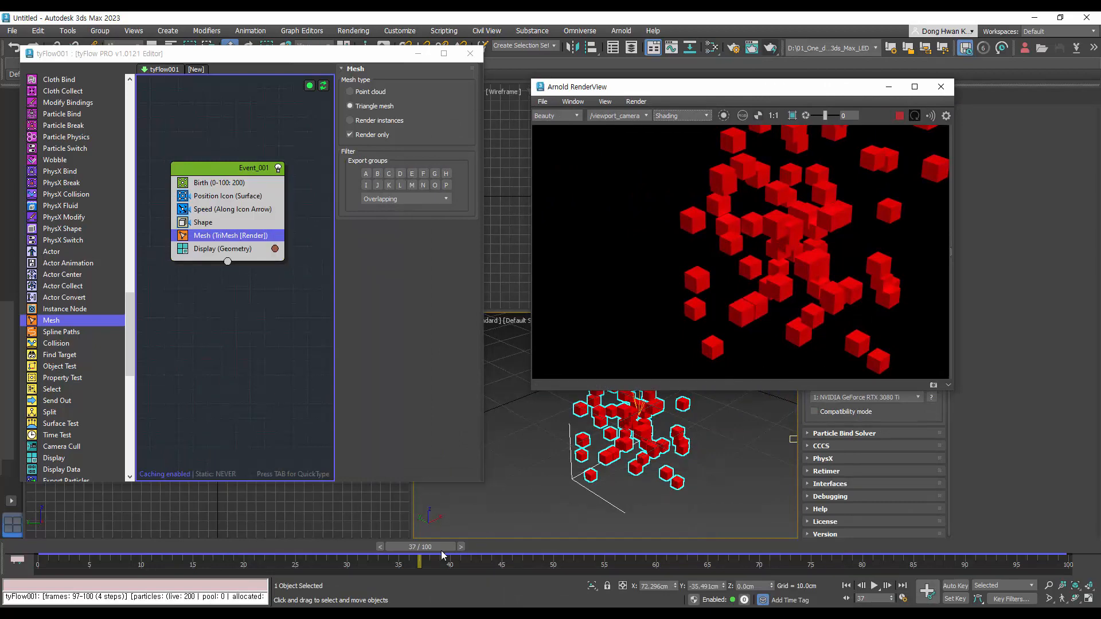
mouse_move(442, 547)
mouse_down()
mouse_move(645, 546)
mouse_move(430, 546)
mouse_up()
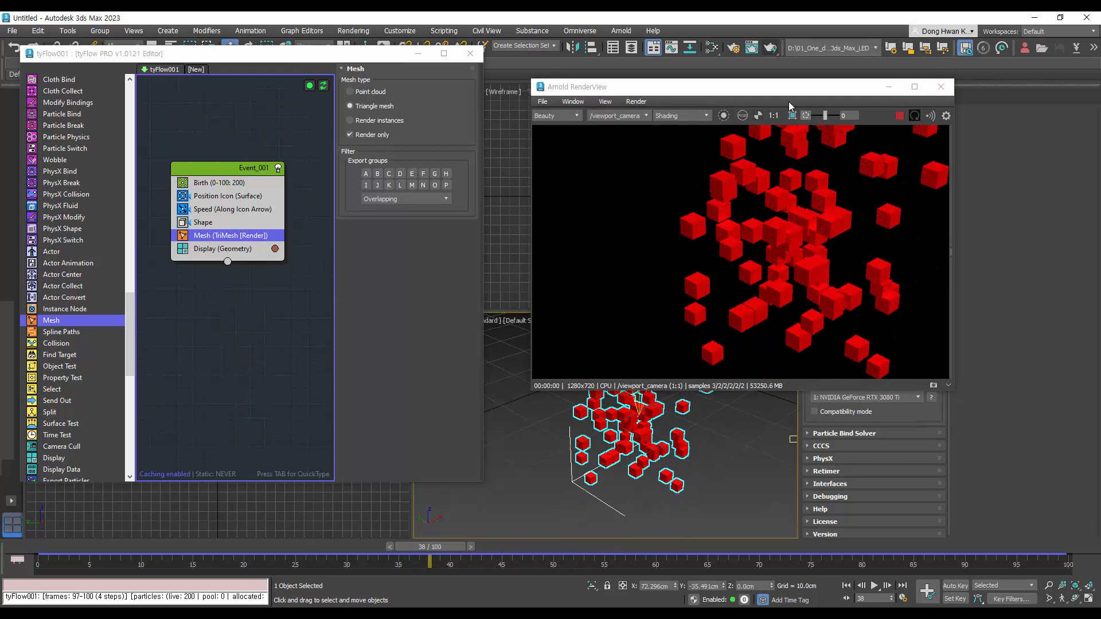
drag(767, 87, 737, 60)
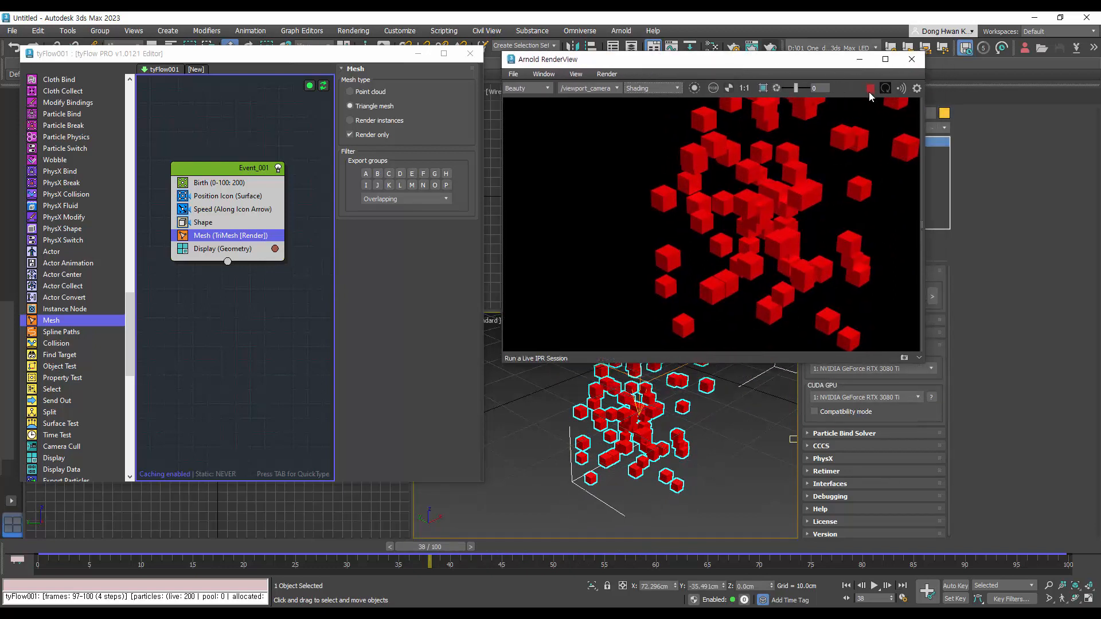
Step: Stop the live render, delete the Mesh operator from Event_001, and move the render window clear of the viewports
click(870, 89)
click(210, 283)
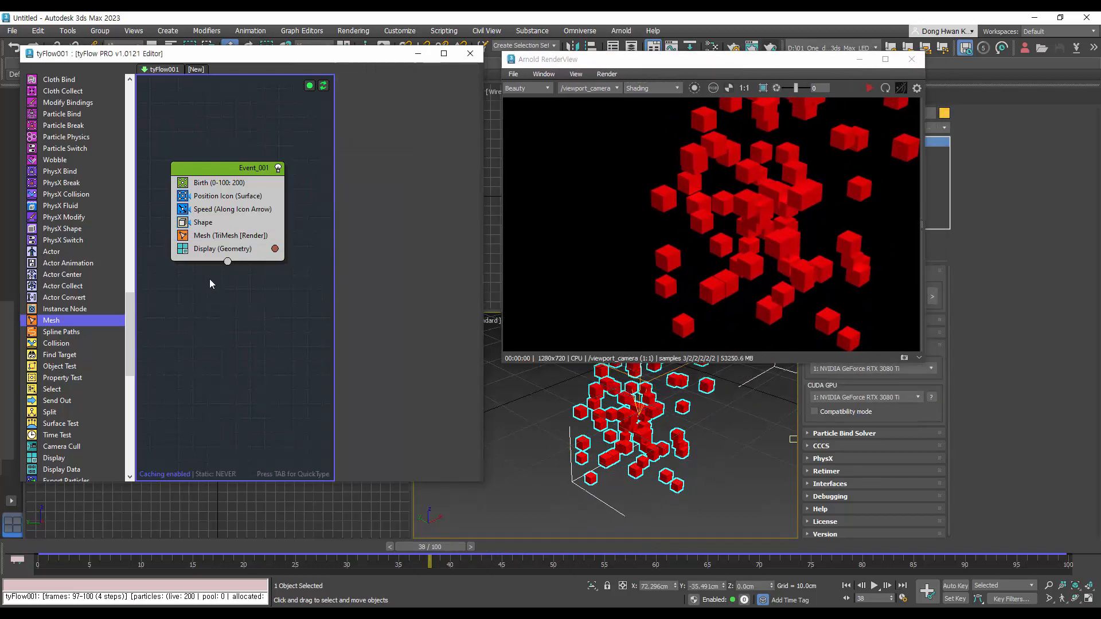
click(211, 237)
key(Delete)
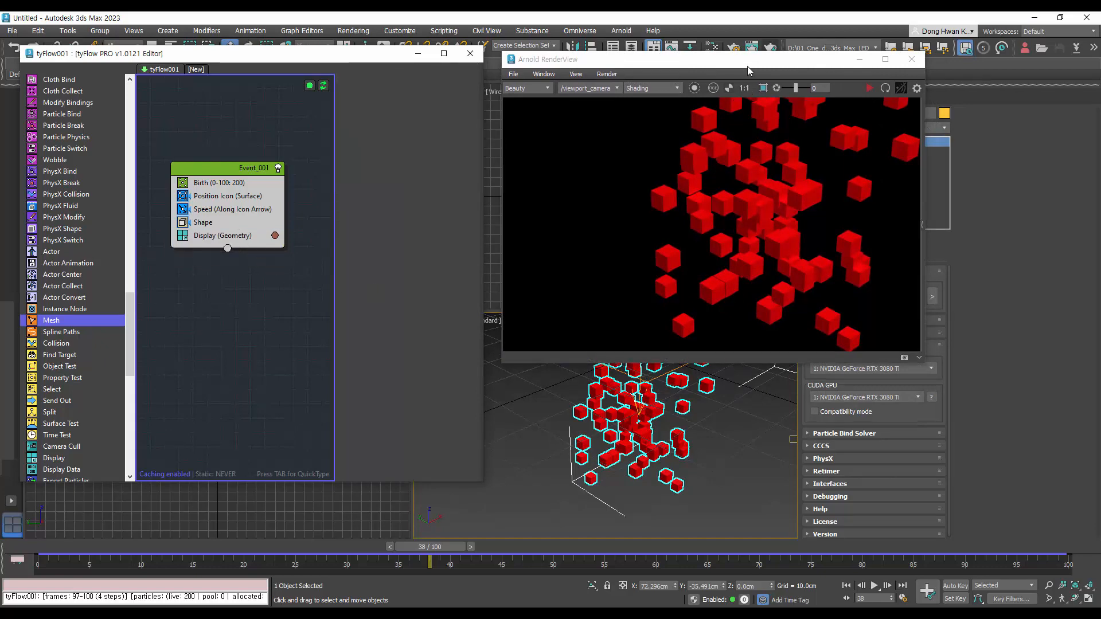
drag(713, 63, 326, 42)
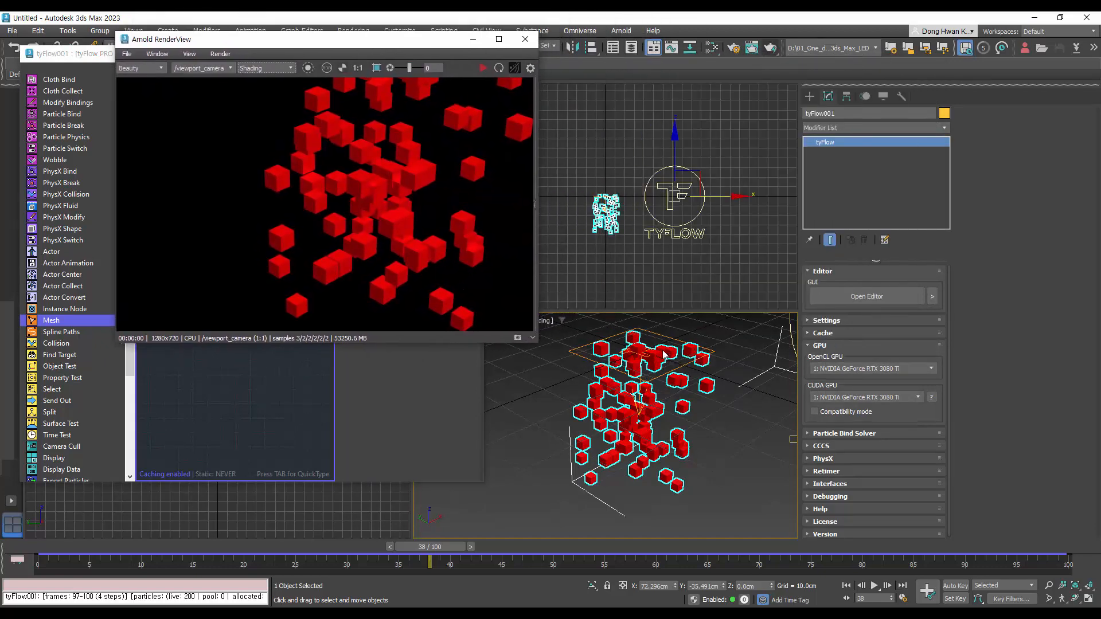
Step: Create a tyMesher object beside the tyFlow icon in the upper wireframe viewport and show its modify parameters
click(810, 96)
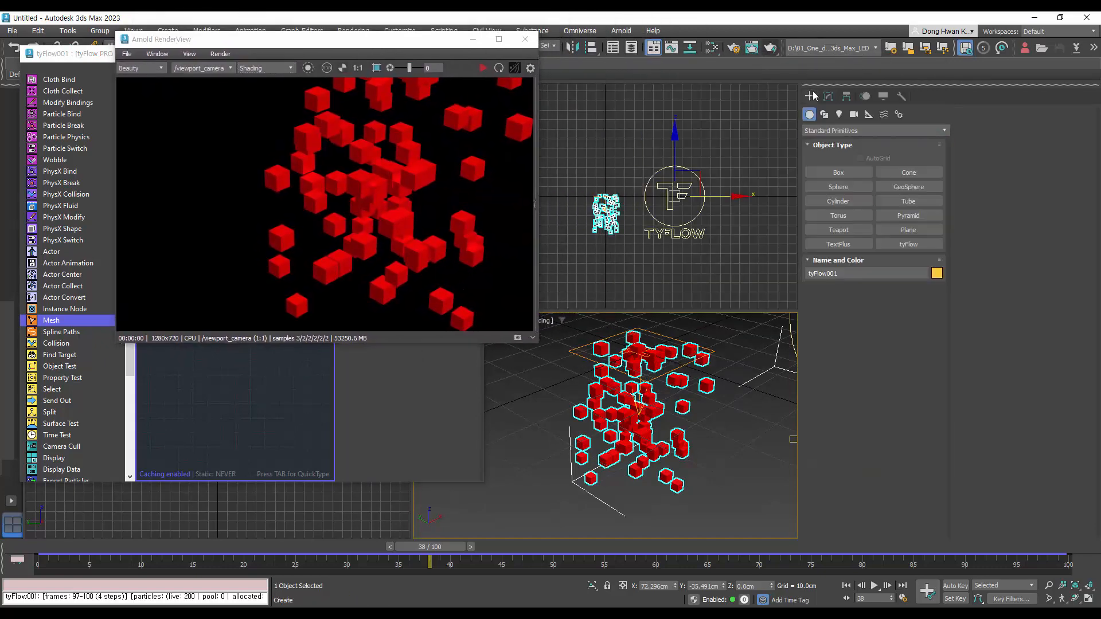
click(836, 131)
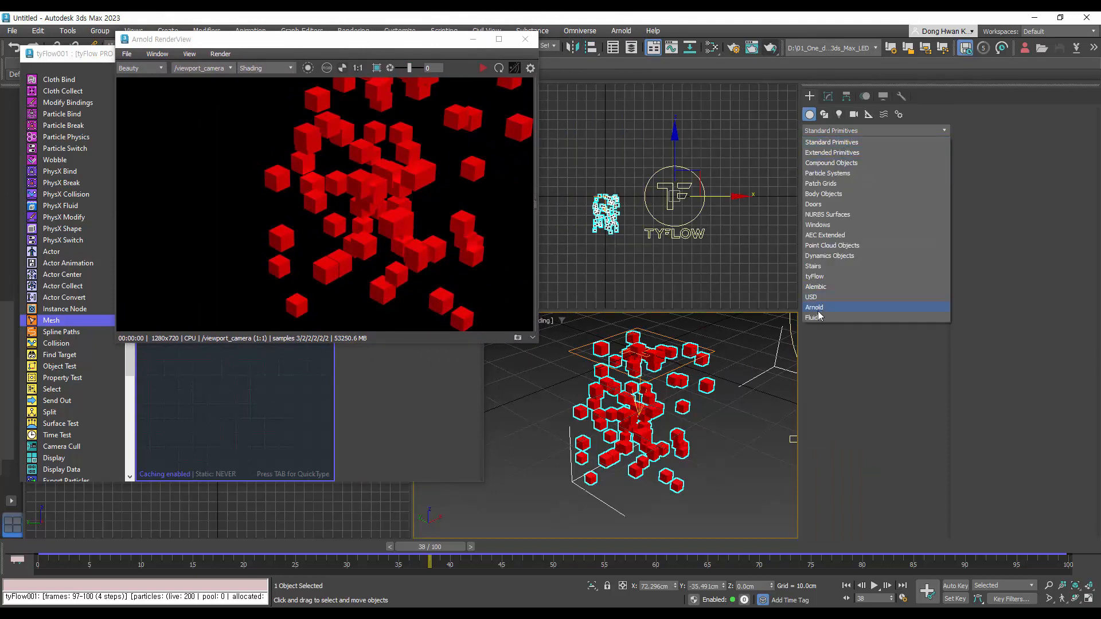
click(815, 276)
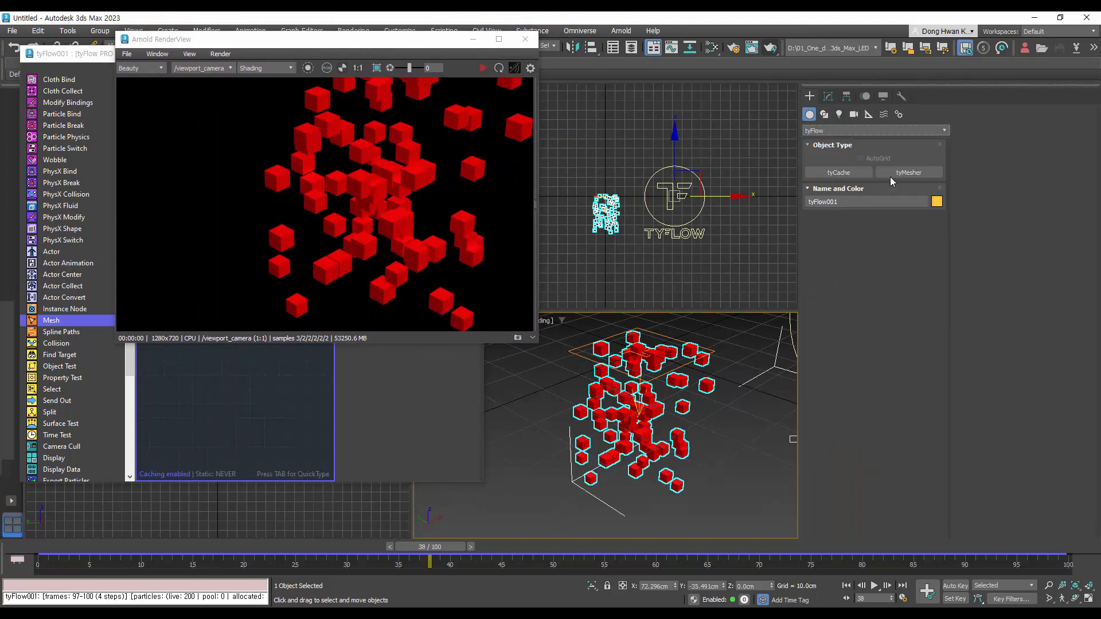
click(910, 173)
click(751, 159)
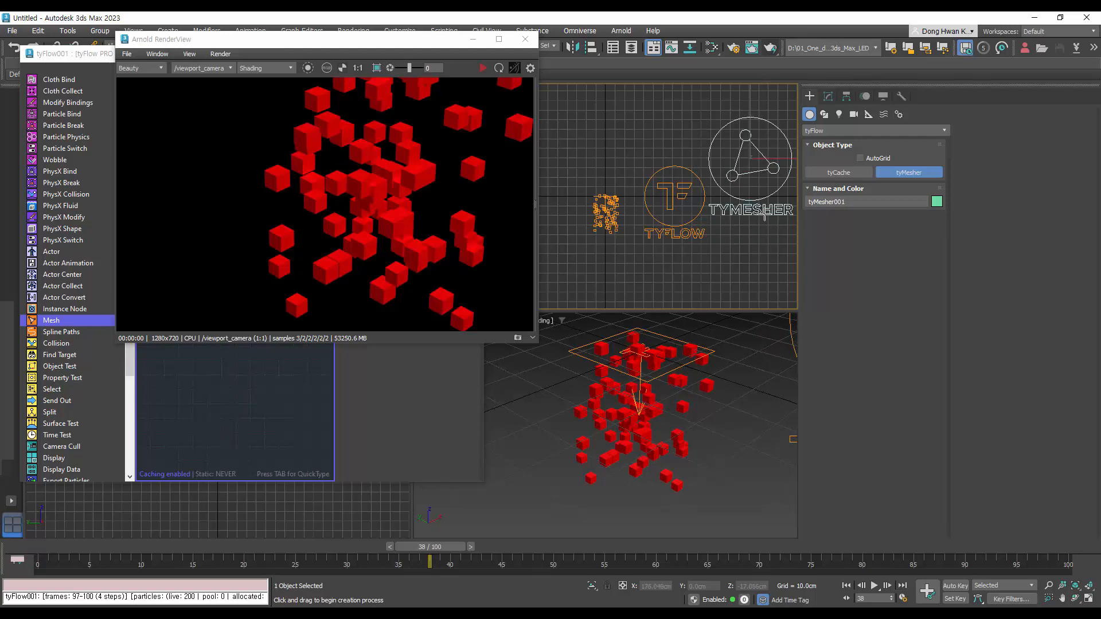
drag(764, 213, 775, 219)
click(828, 96)
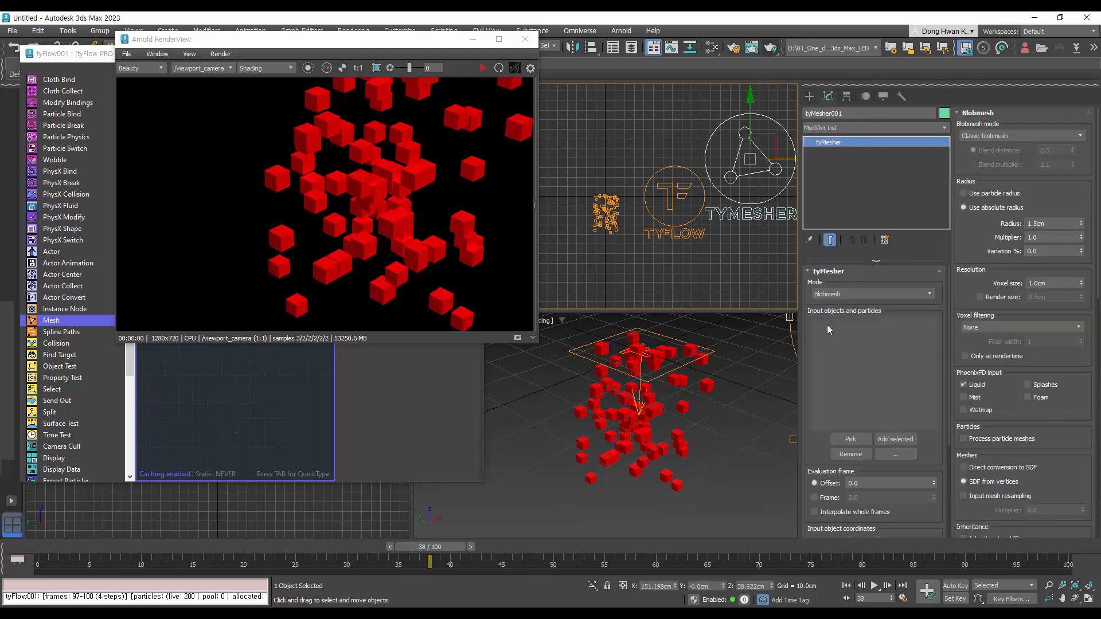
Step: Pick the particle icon tyIcon001 as the tyMesher's input object and restart the live Arnold render
click(850, 439)
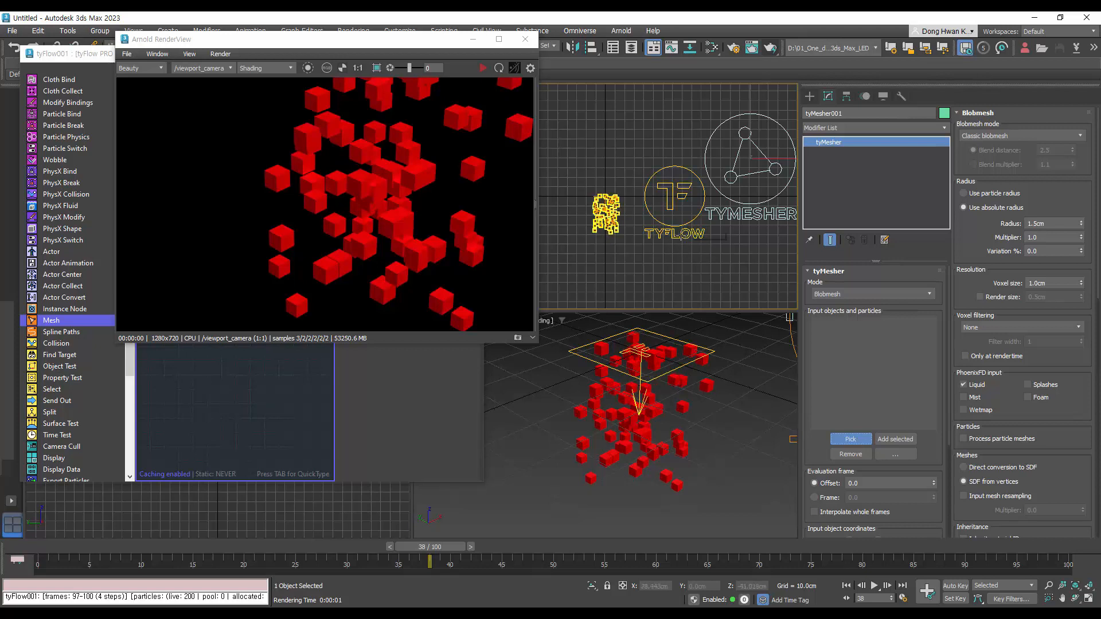
click(650, 380)
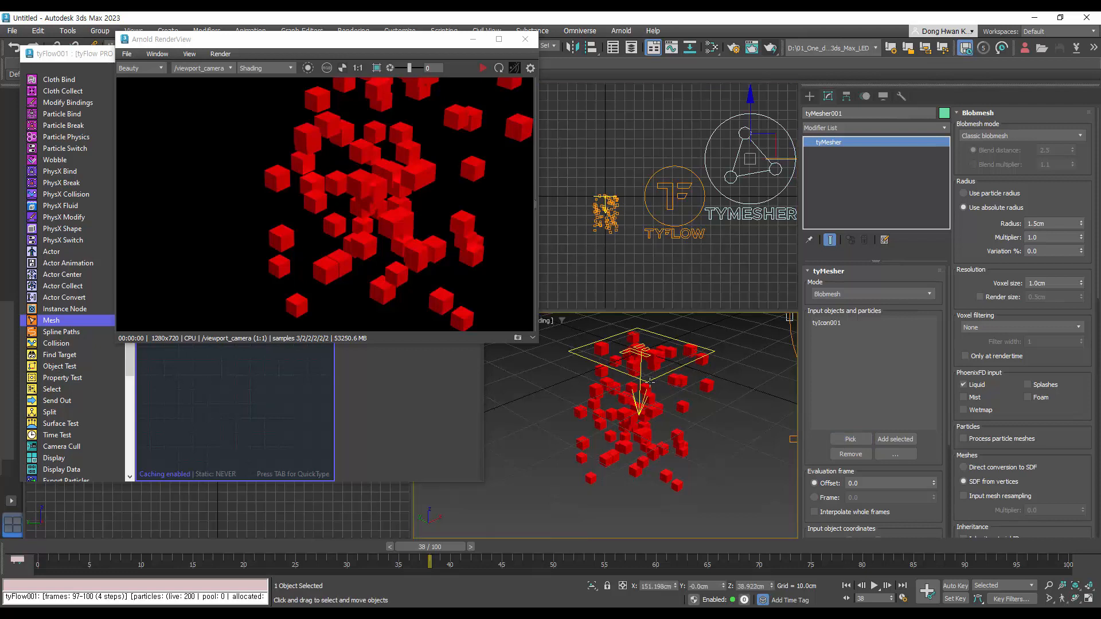
click(483, 68)
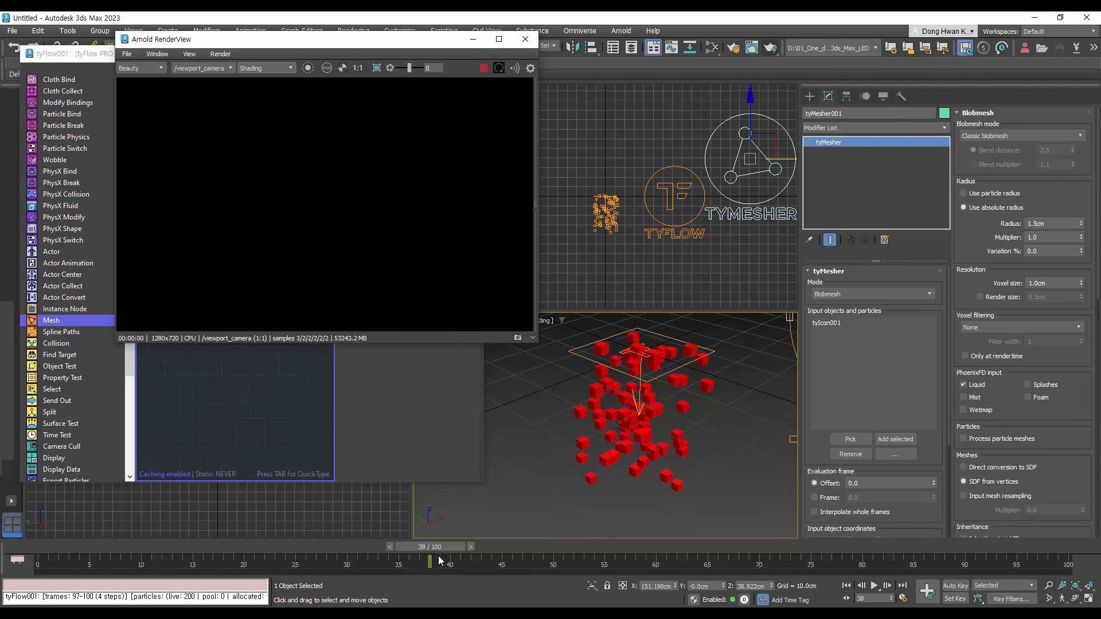
Step: Scrub the timeline to frame 31 and remove tyIcon001 from the tyMesher's input objects
drag(450, 546, 238, 546)
drag(649, 576, 362, 520)
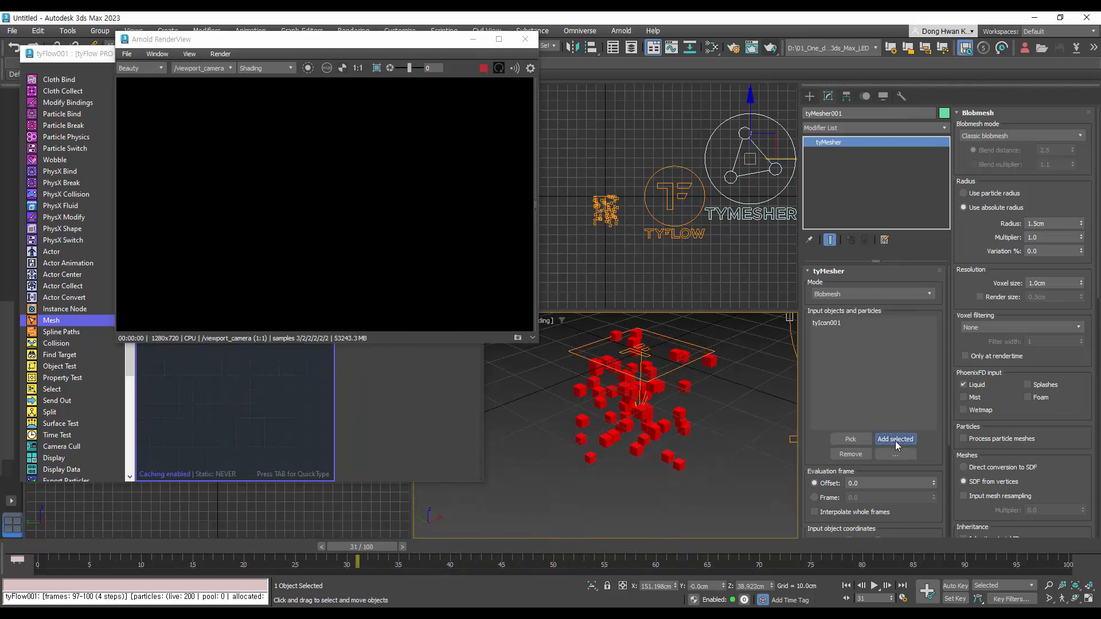
click(828, 323)
click(851, 454)
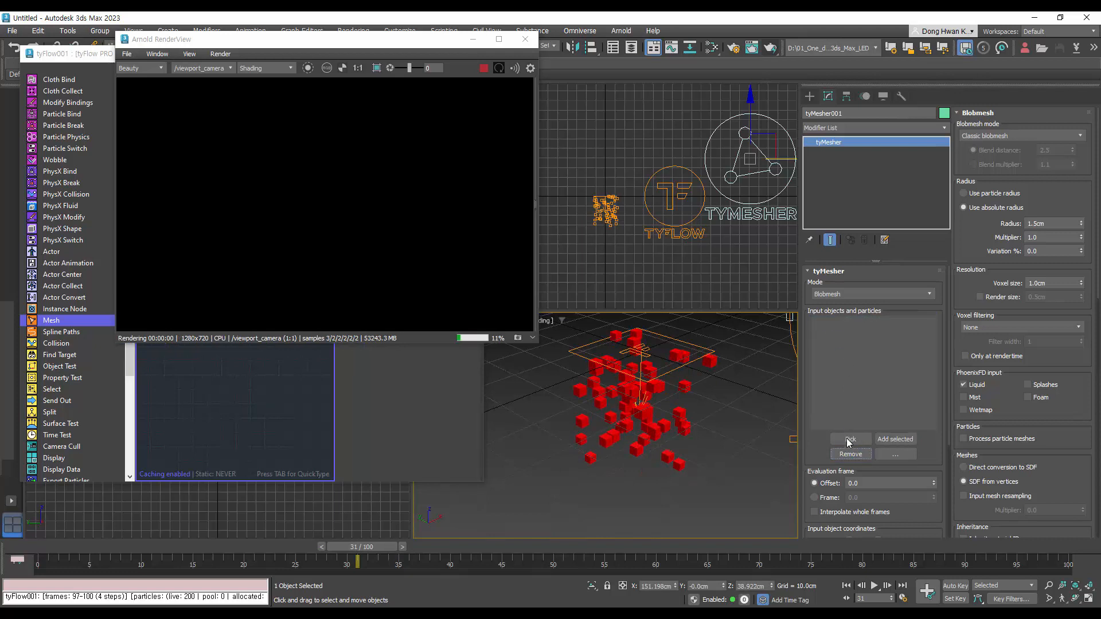
Step: Pick the tyFlow001 object as the tyMesher's input for the live render
click(851, 439)
click(687, 227)
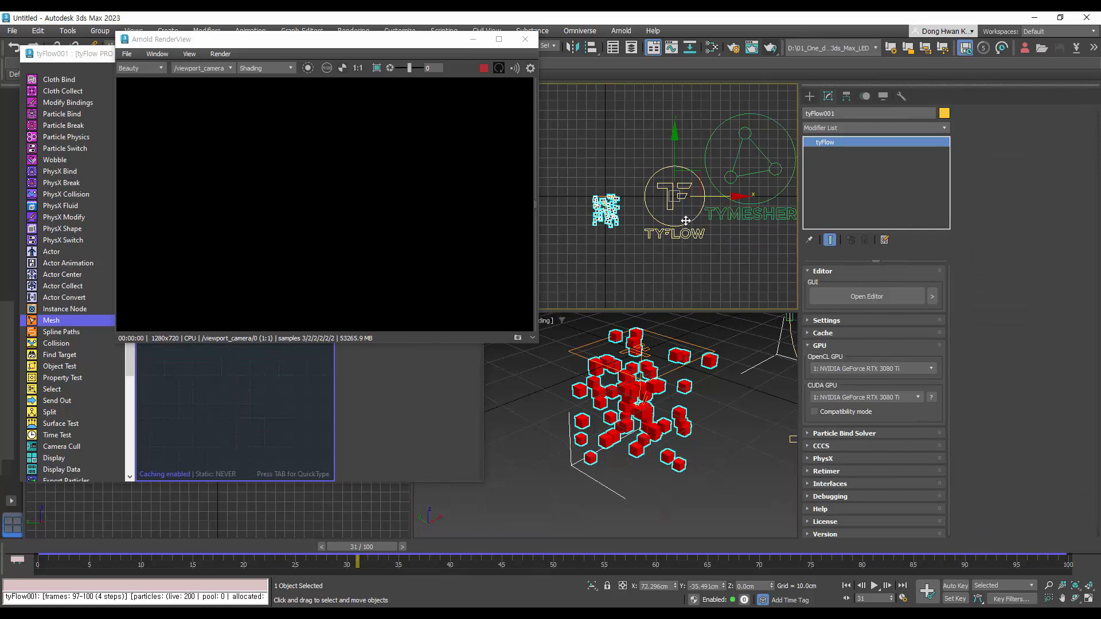
click(752, 213)
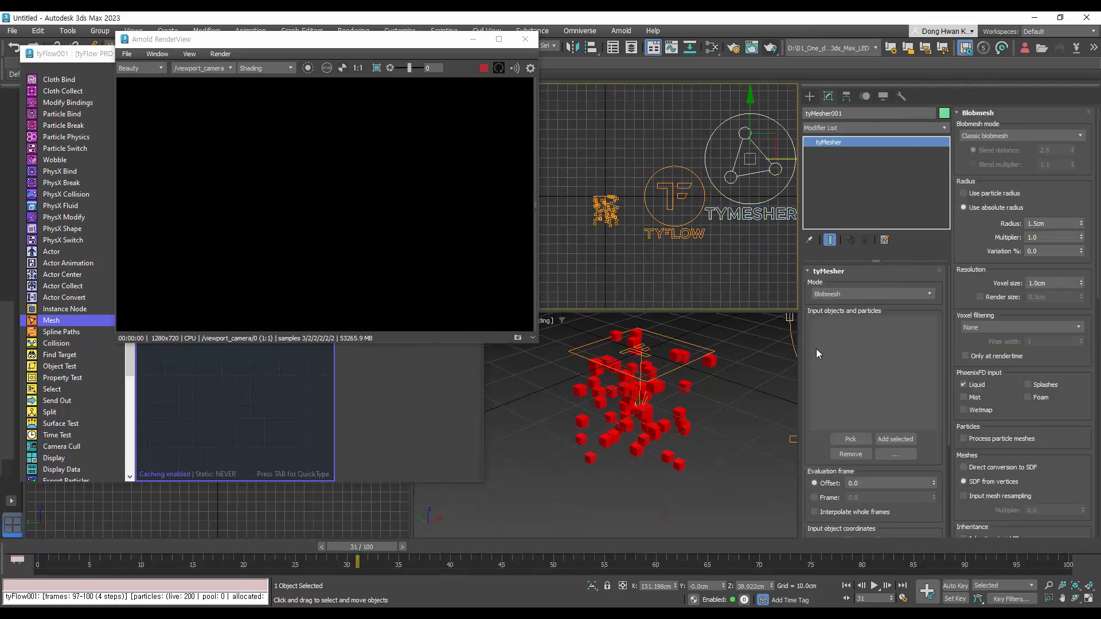
click(850, 439)
click(687, 235)
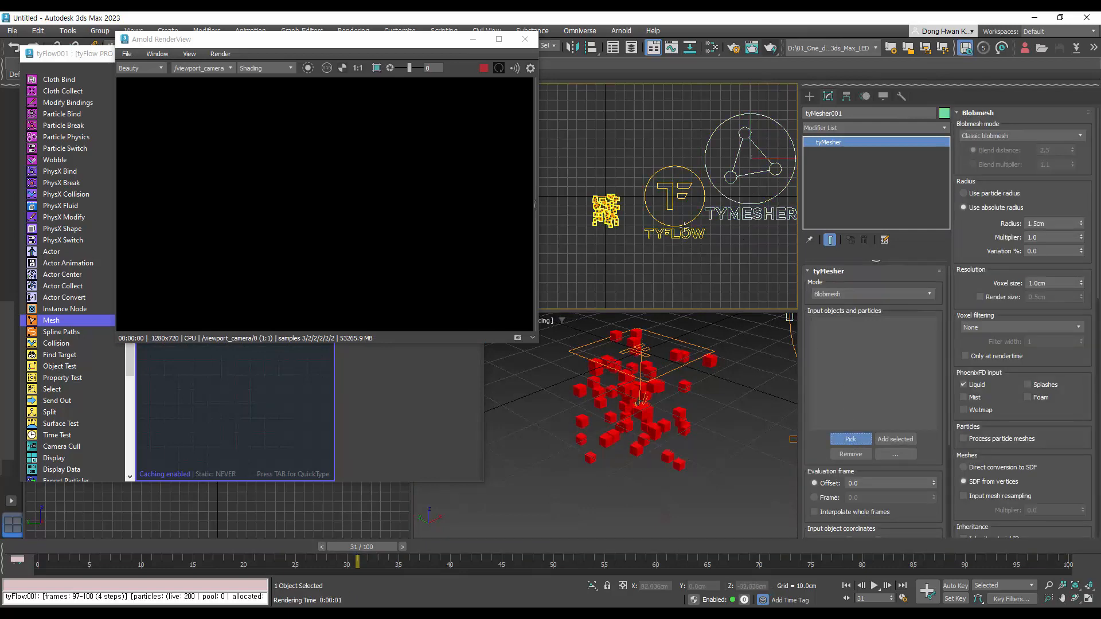
right_click(517, 319)
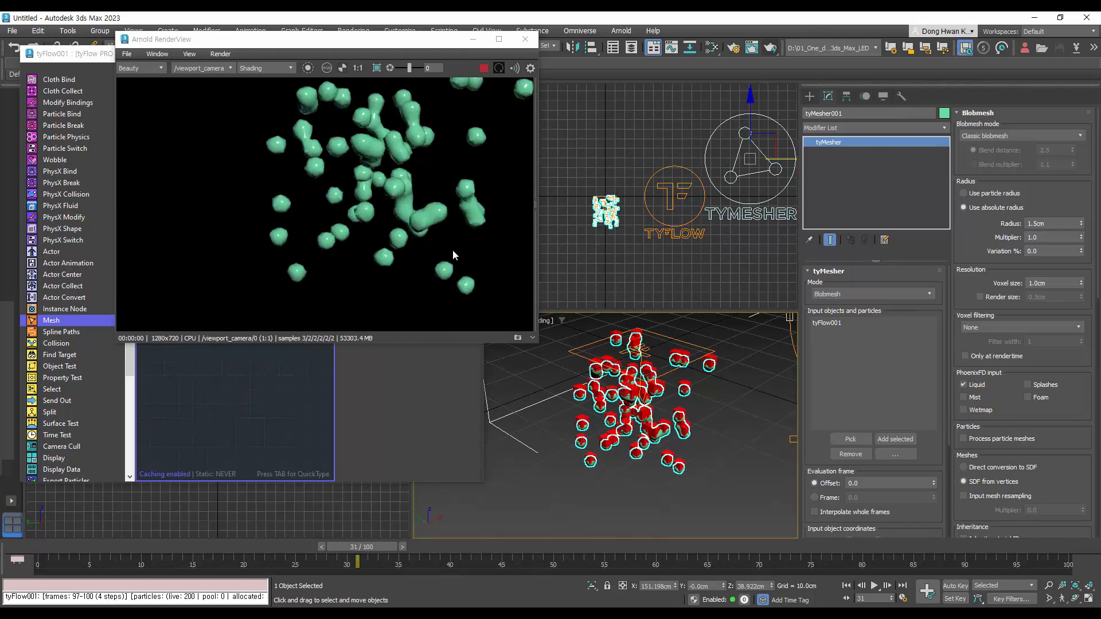
Step: Set the tyMesher mode to Input geometry and check the live render at frame 77
click(852, 294)
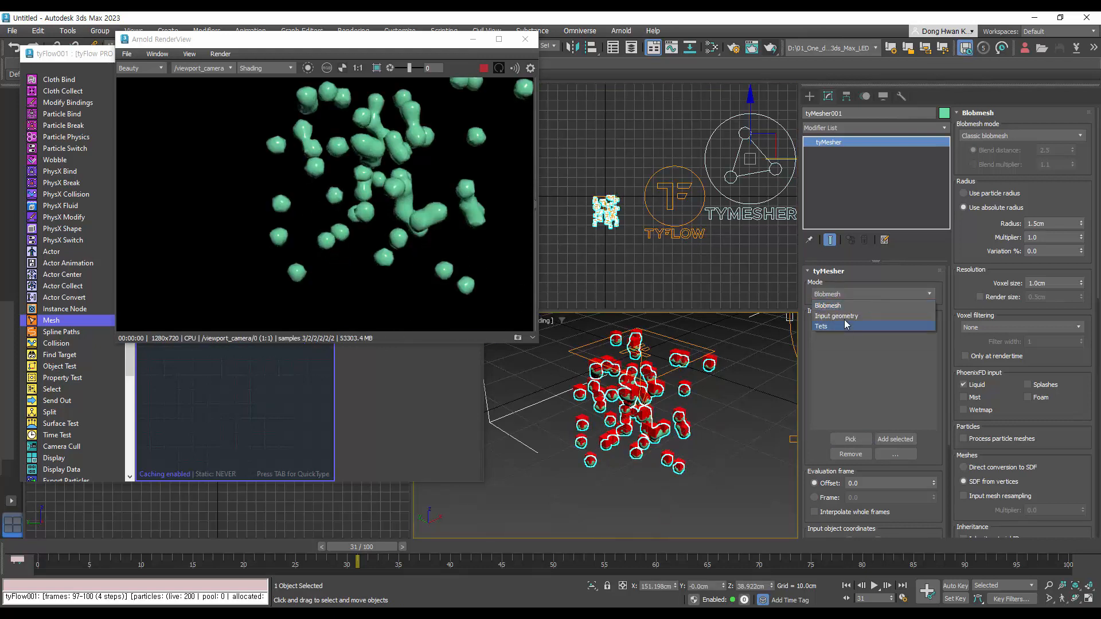
click(846, 317)
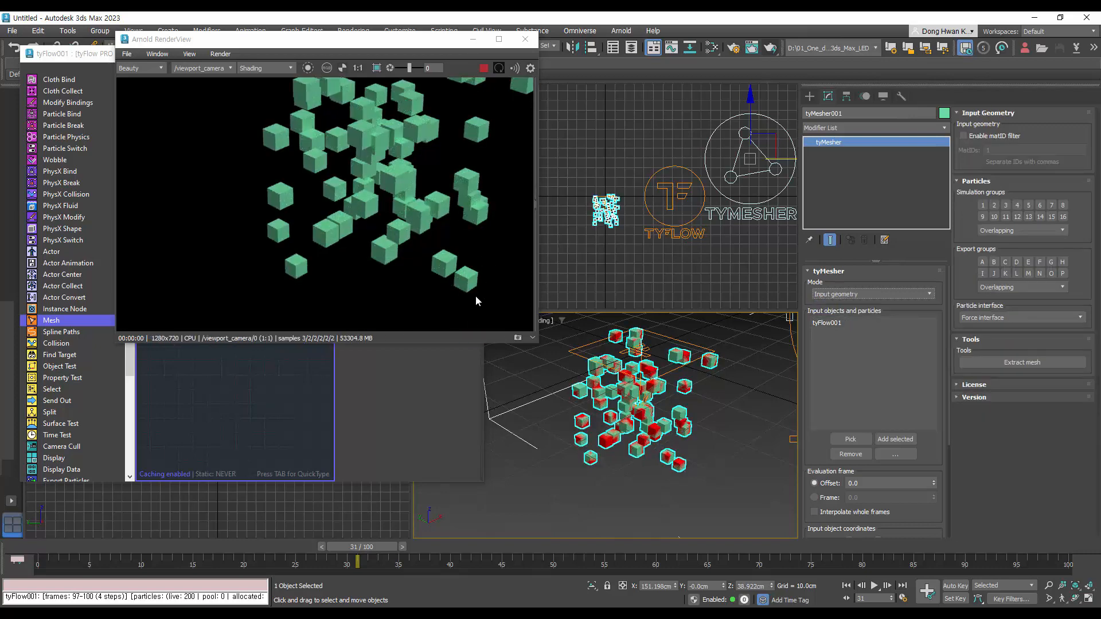
click(702, 475)
drag(339, 546, 791, 554)
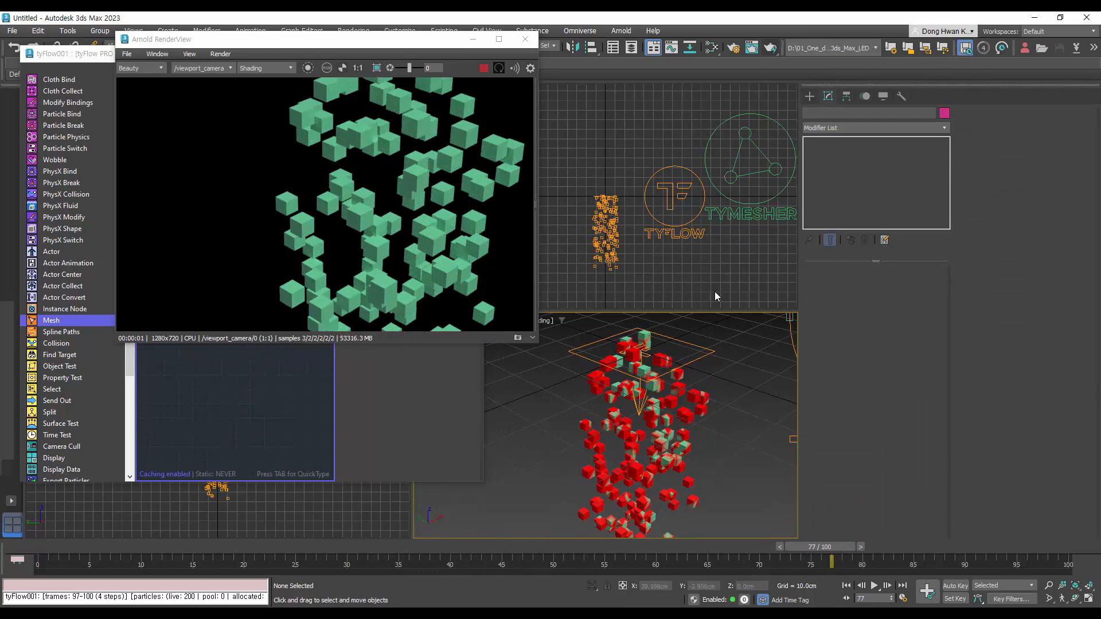
Step: Delete the tyMesher object and insert a Mesh operator between Shape and Display in Event_001
click(738, 206)
key(Delete)
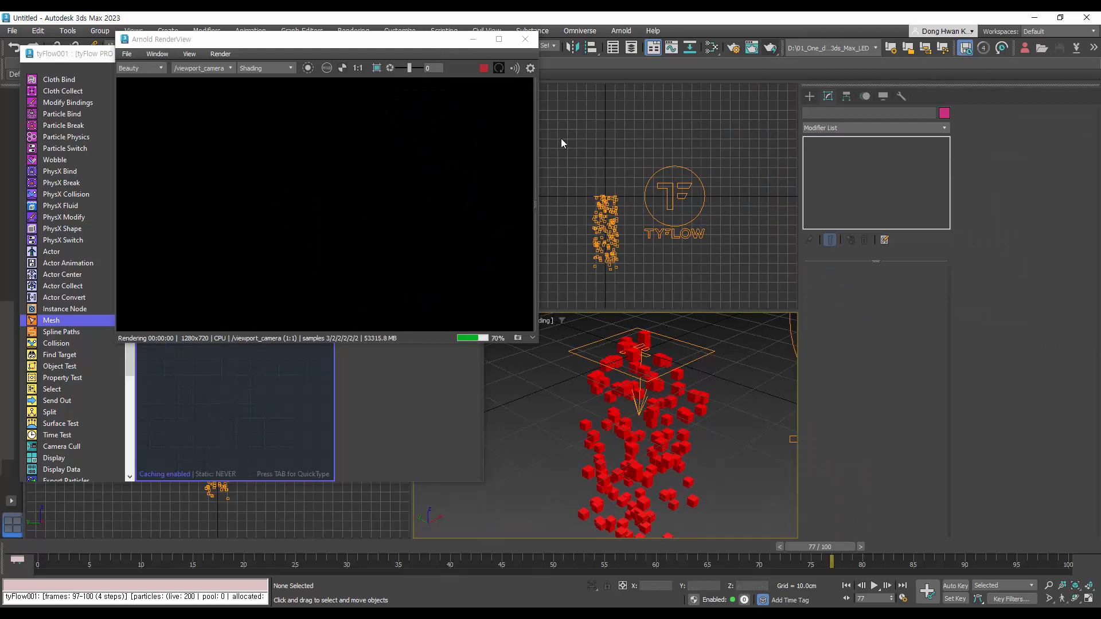
drag(379, 39, 792, 65)
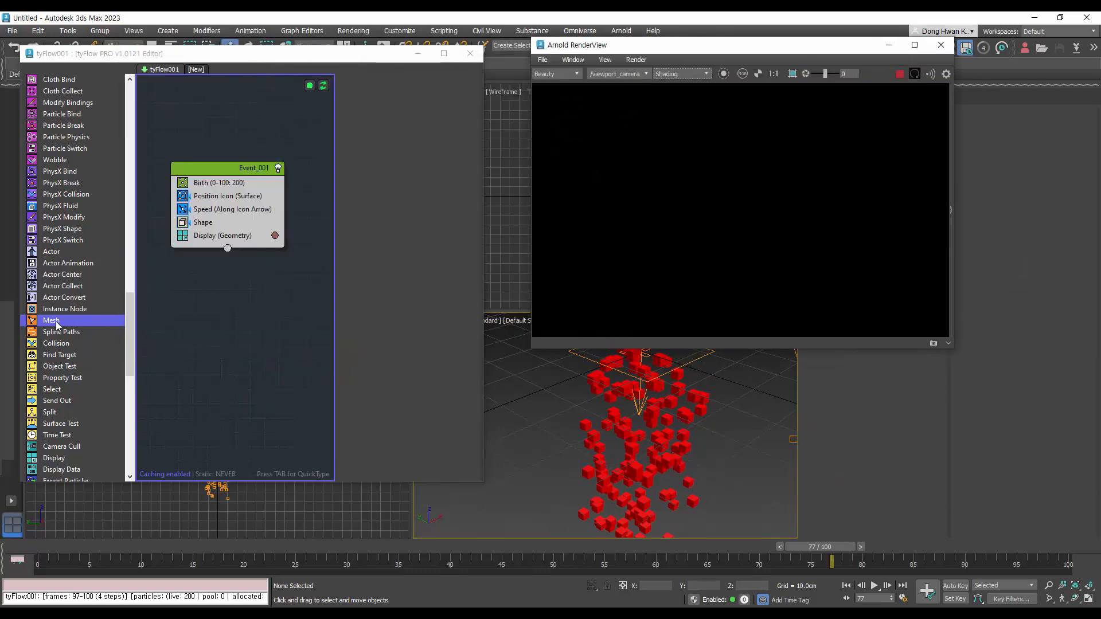
drag(56, 325, 218, 230)
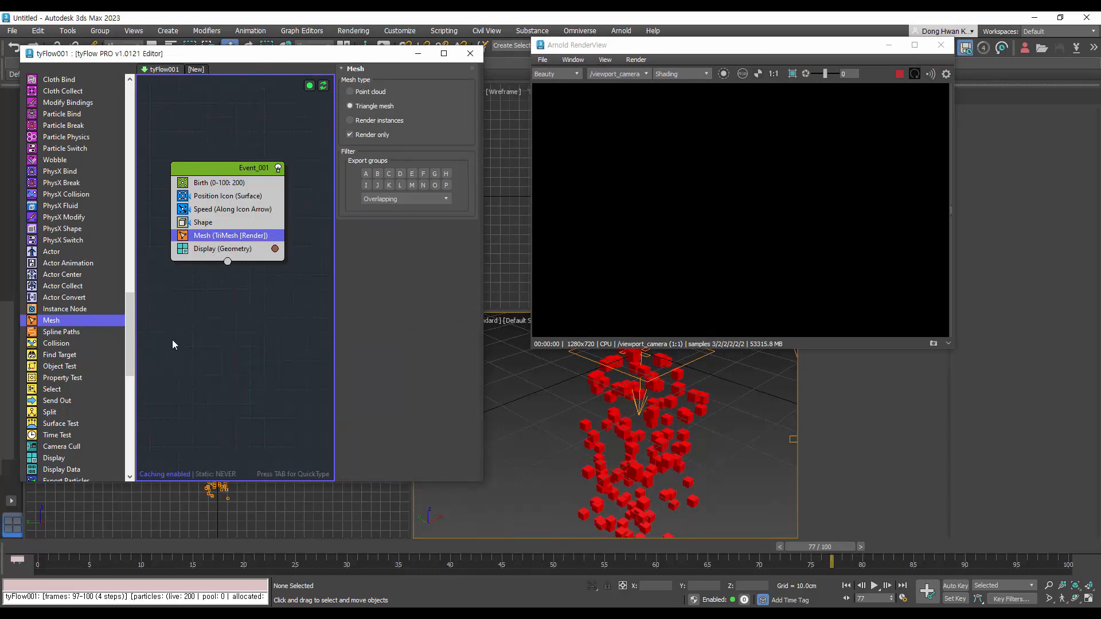
Step: Add an Export Particles operator as a new event below Event_001, set to Alembic mesh, and open its output file browser
drag(132, 328, 119, 415)
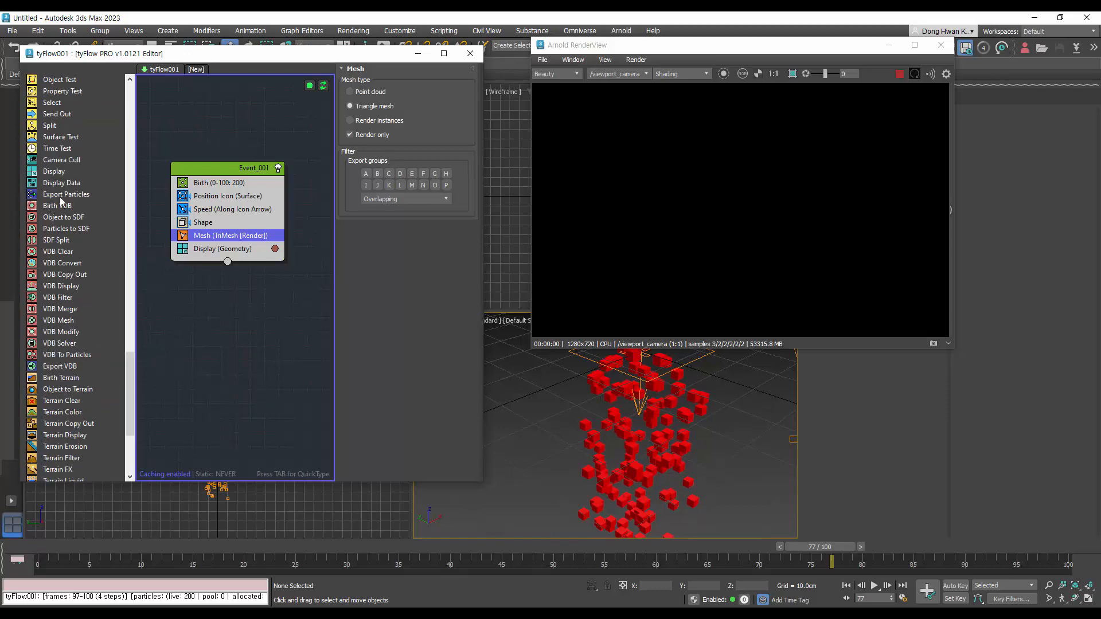
click(61, 197)
drag(189, 320, 214, 303)
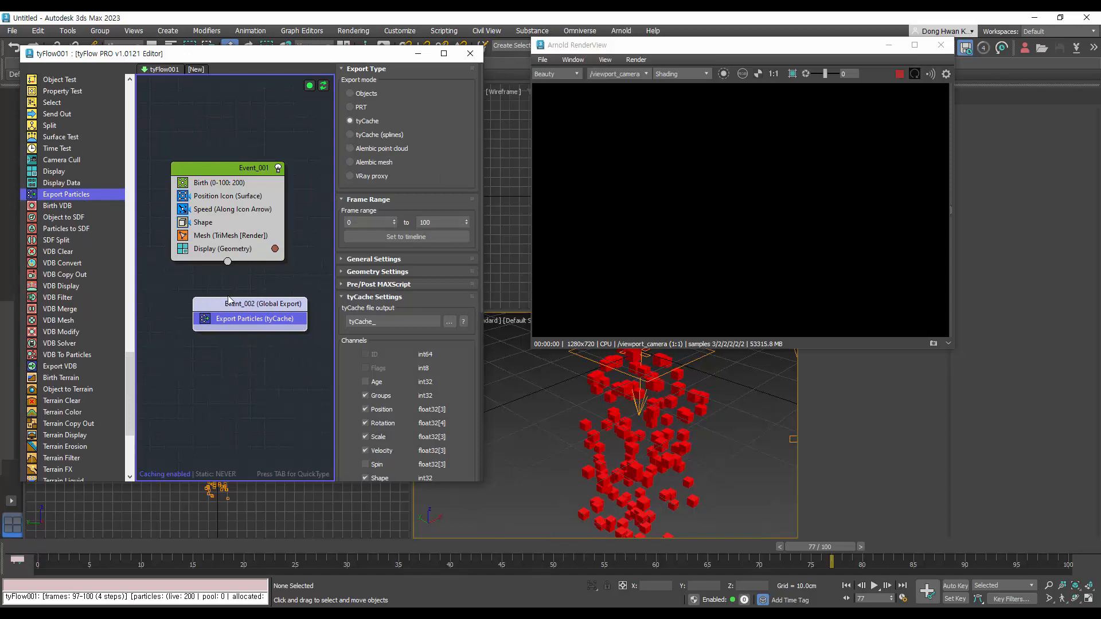
click(380, 162)
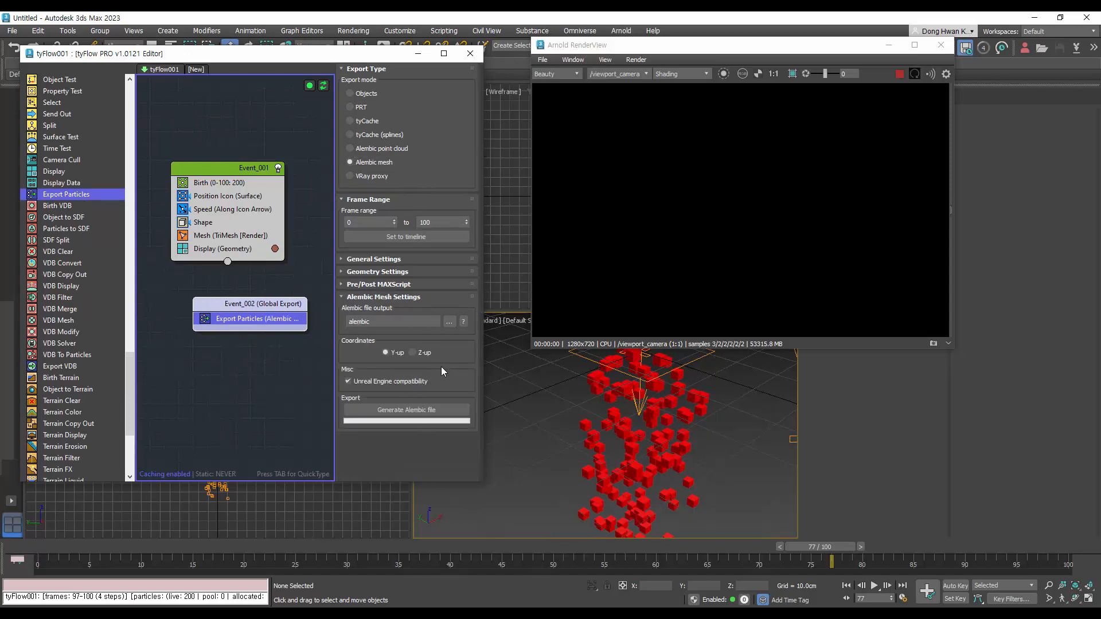
click(450, 322)
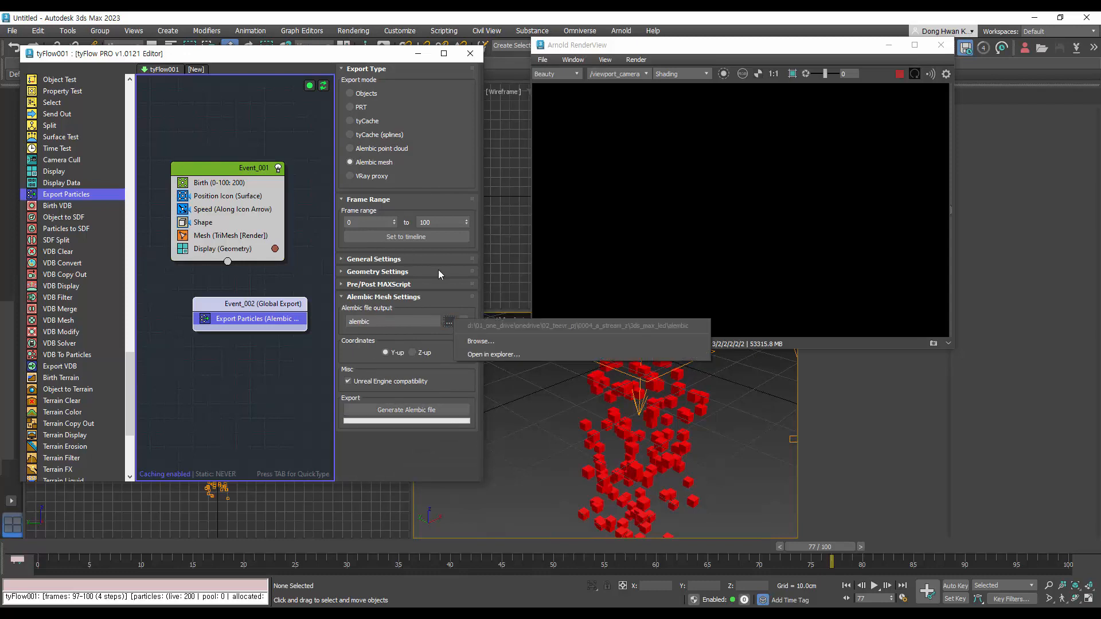
click(481, 341)
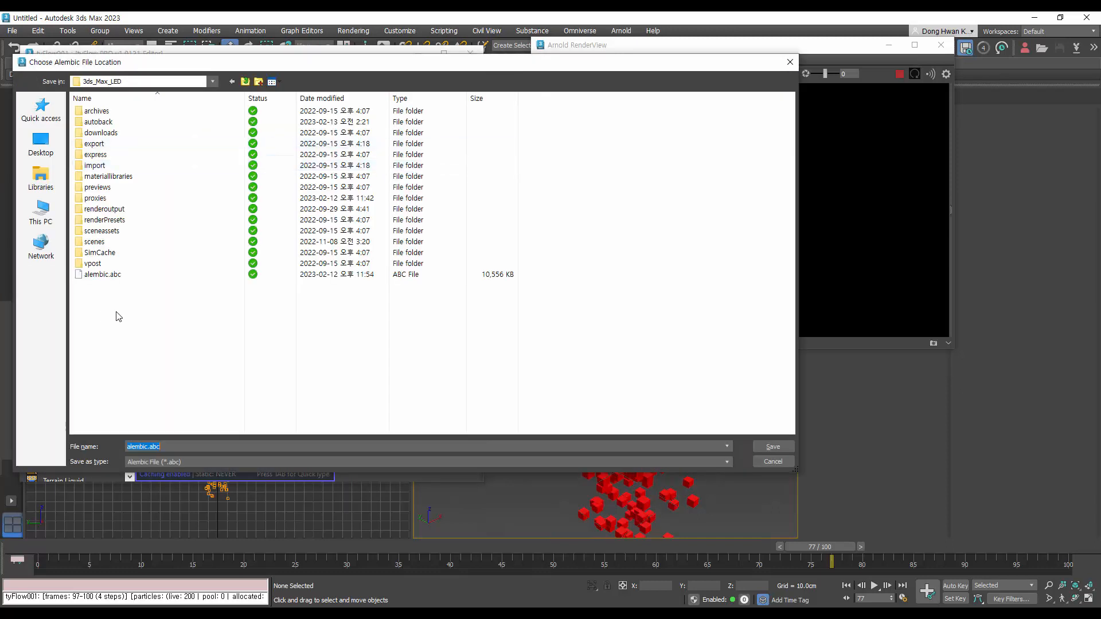
Step: Try to delete the existing alembic.abc file from the 3ds_Max_LED folder
click(114, 276)
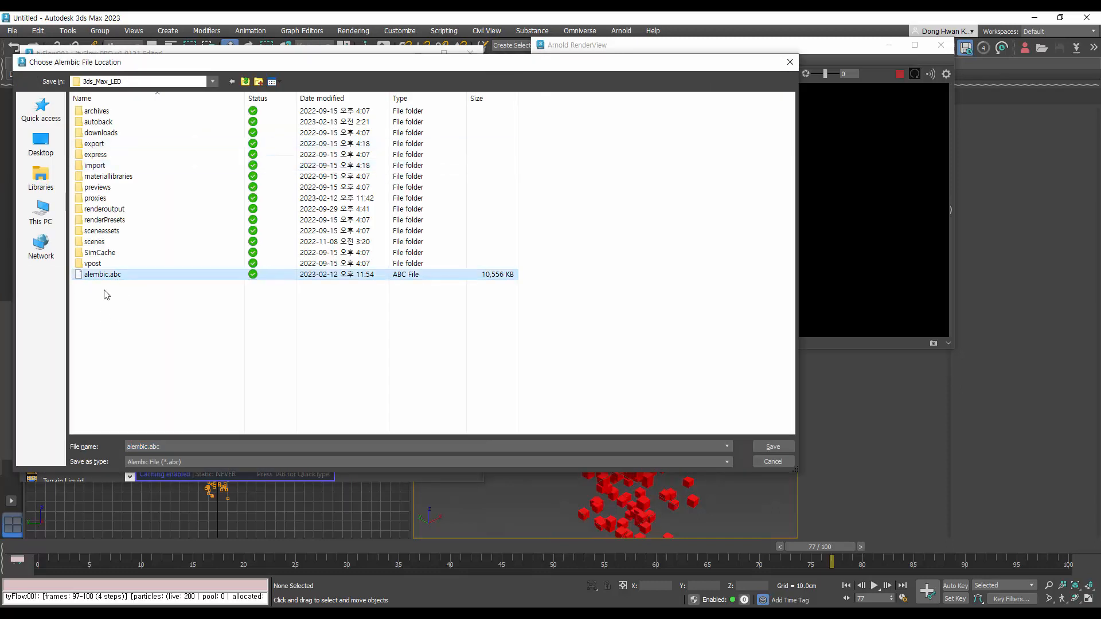
key(Delete)
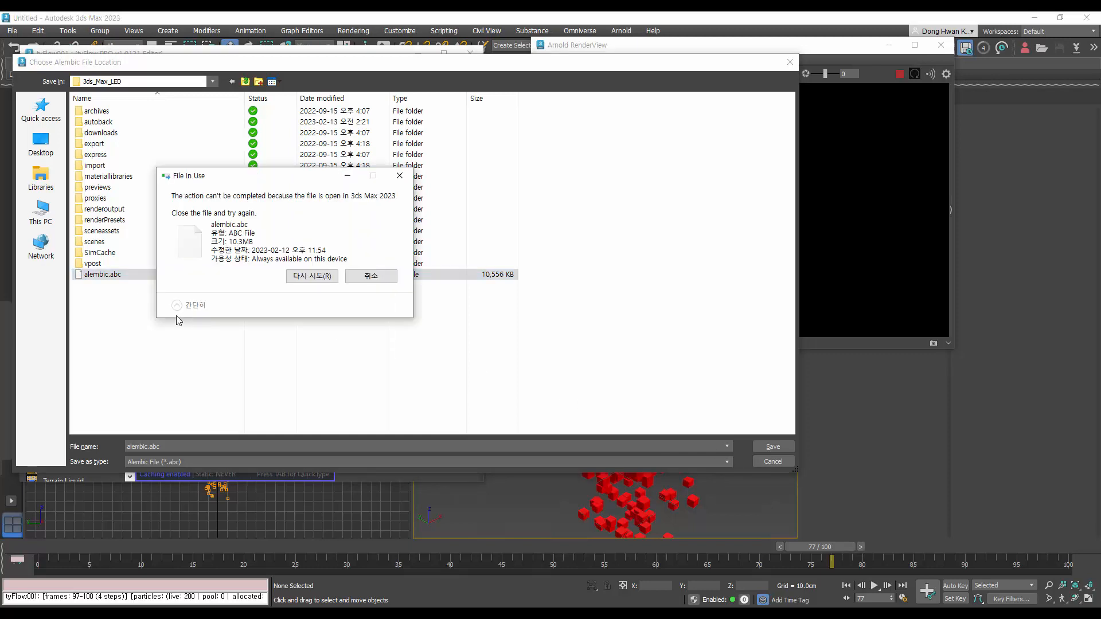
click(311, 276)
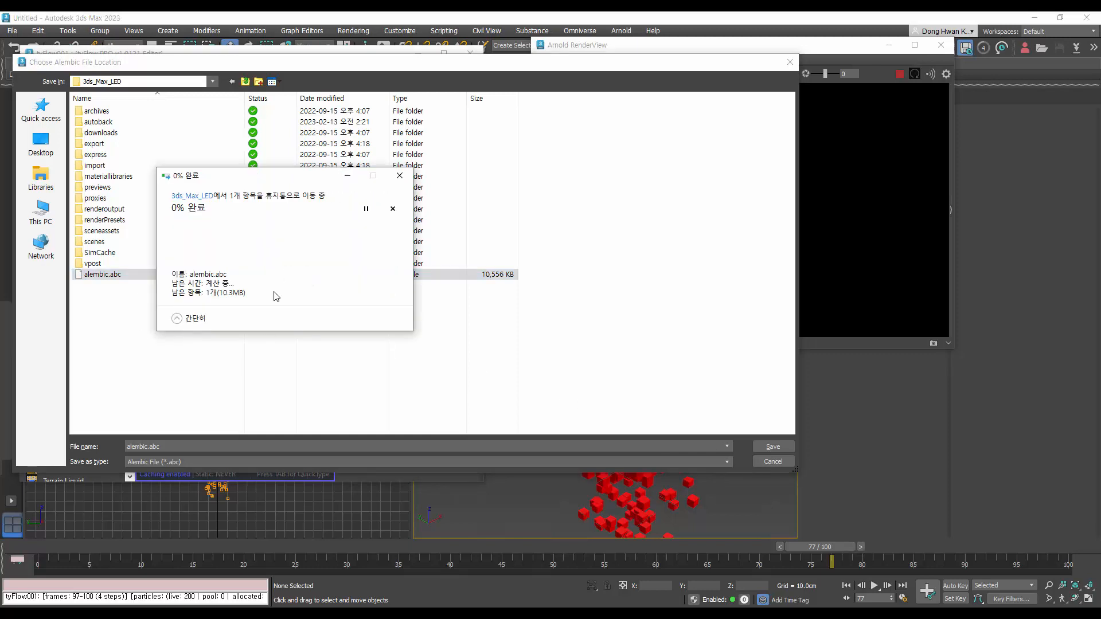
click(371, 276)
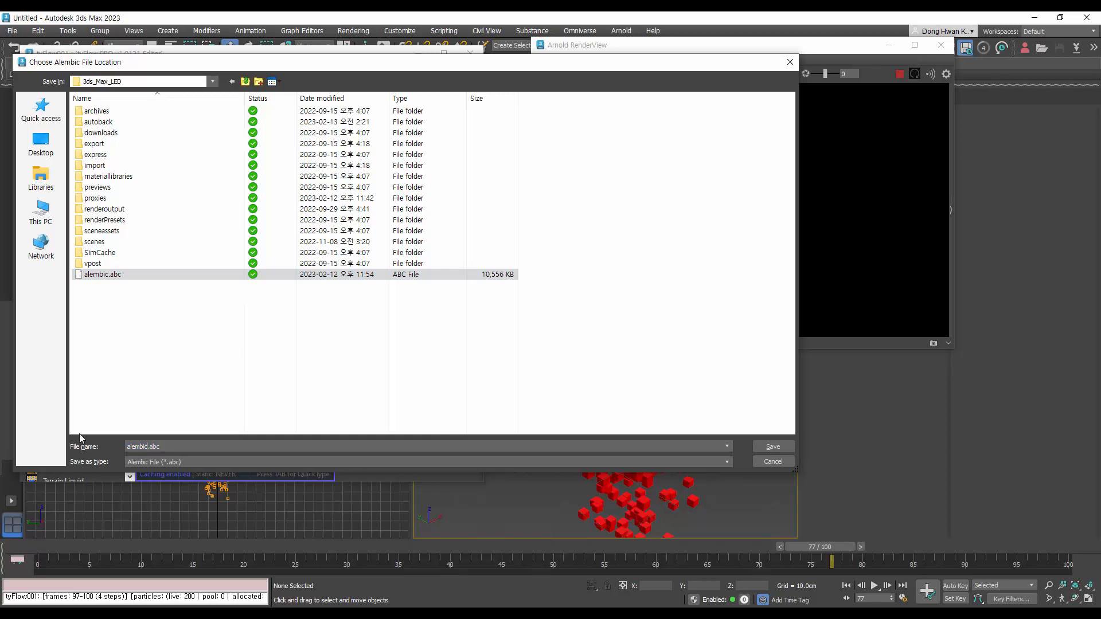
Step: Save the Alembic output as test in the 3ds_Max_LED folder and generate the Alembic file
drag(195, 447, 60, 433)
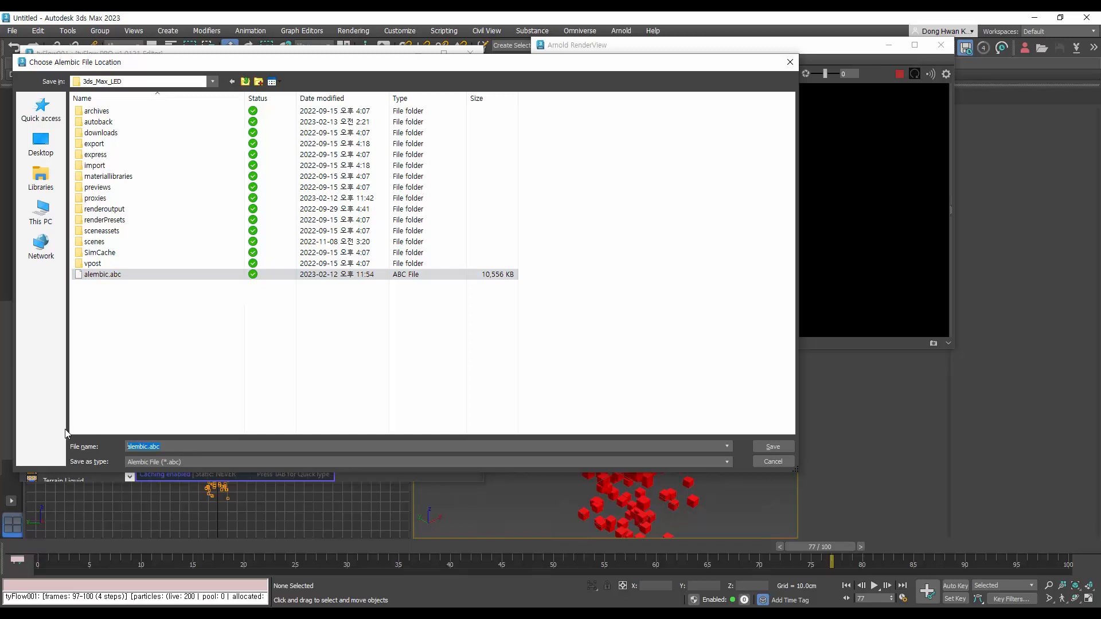
text(test)
click(775, 447)
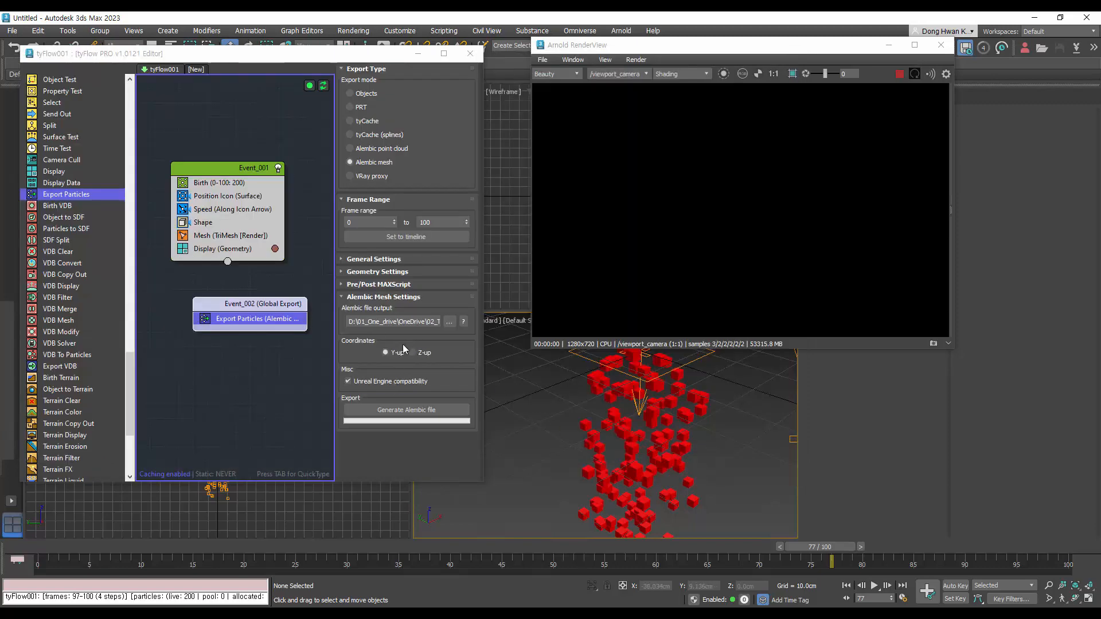
click(397, 409)
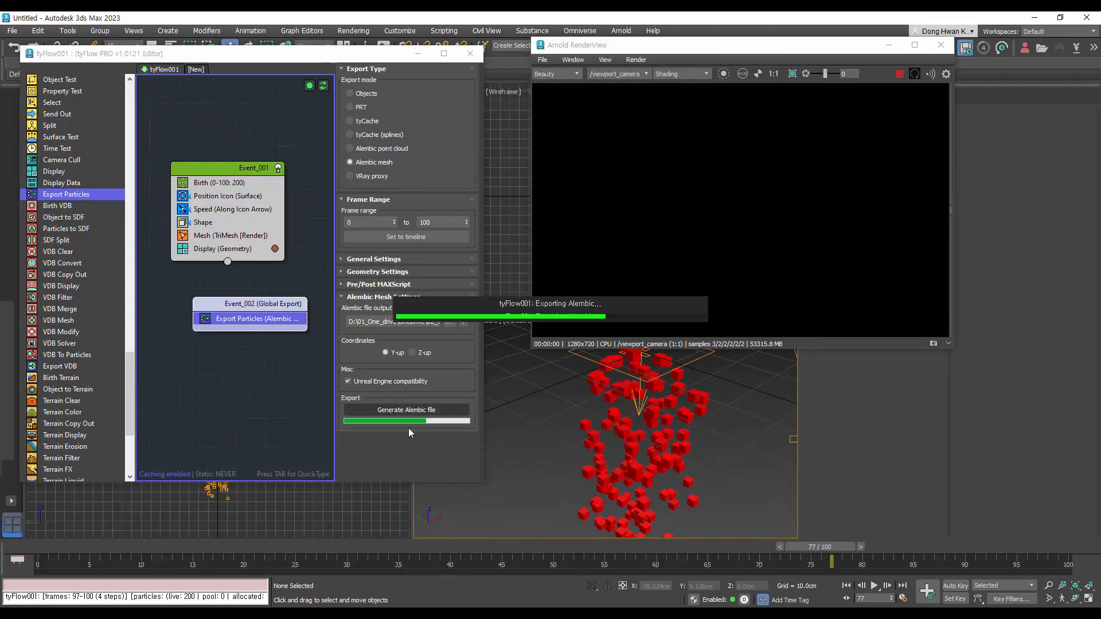
click(586, 352)
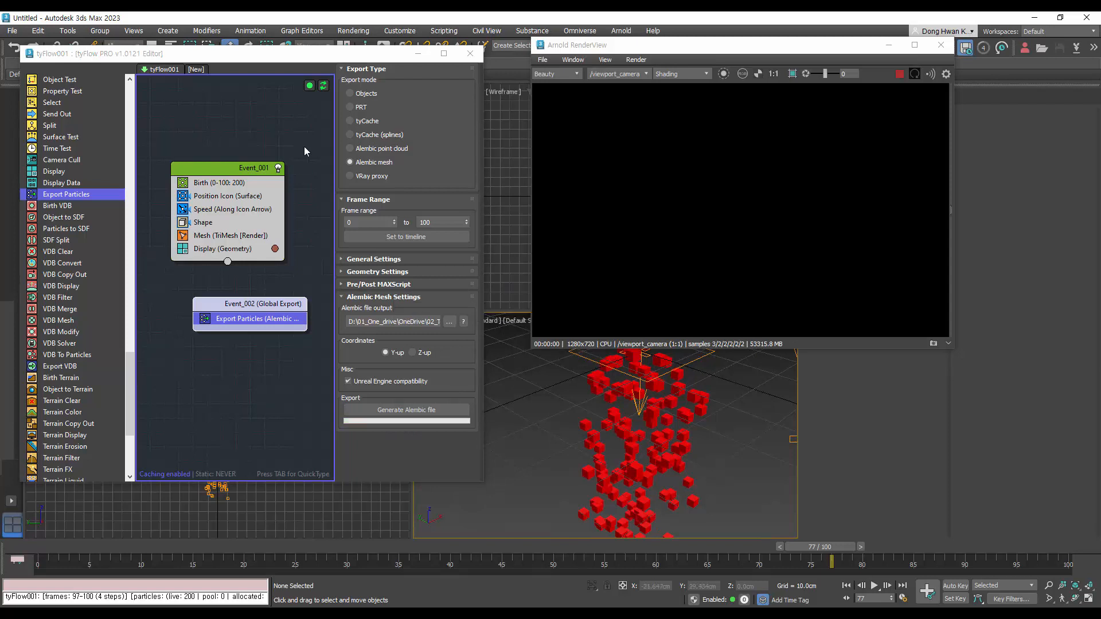
Step: Delete Event_001 from the flow, then remove the tyFlow object to empty the scene
click(223, 257)
key(Delete)
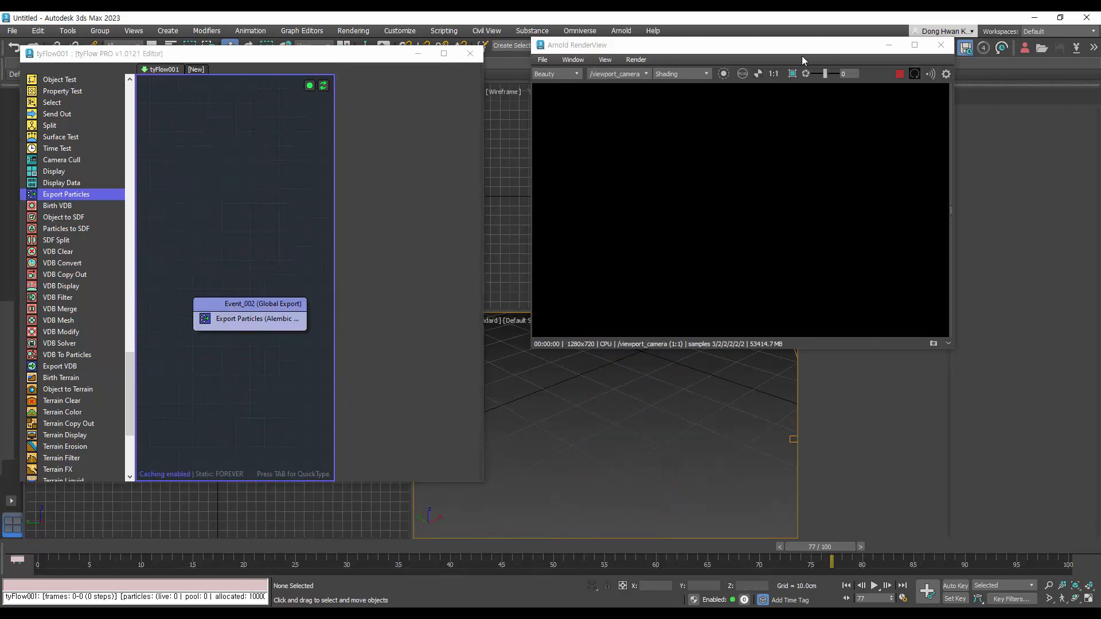
drag(802, 47, 274, 100)
click(612, 249)
key(ctrl+a)
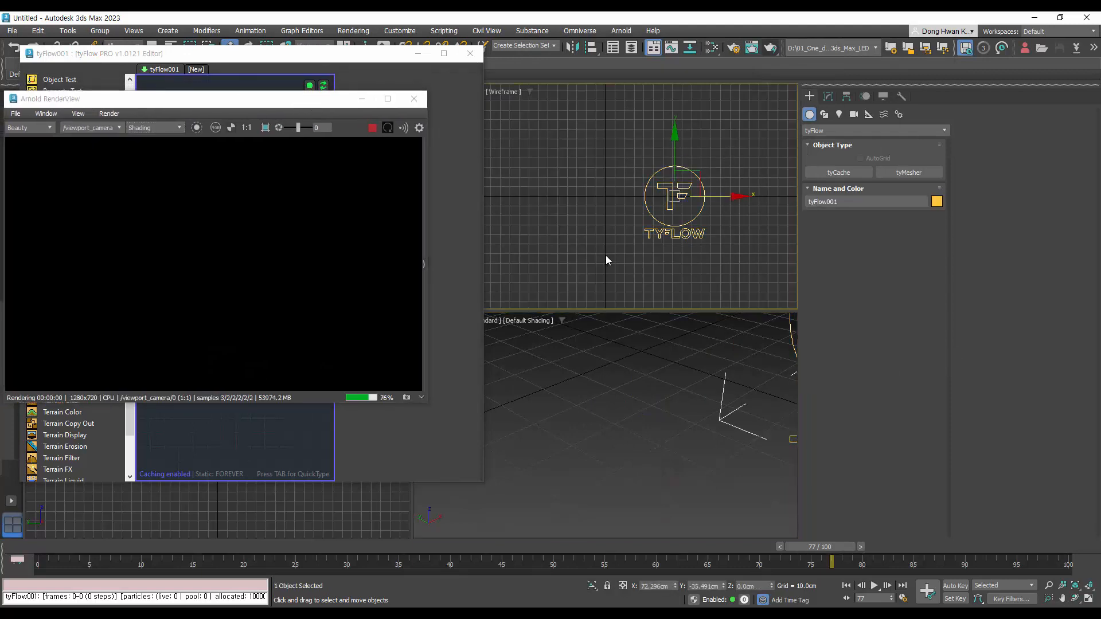
key(Delete)
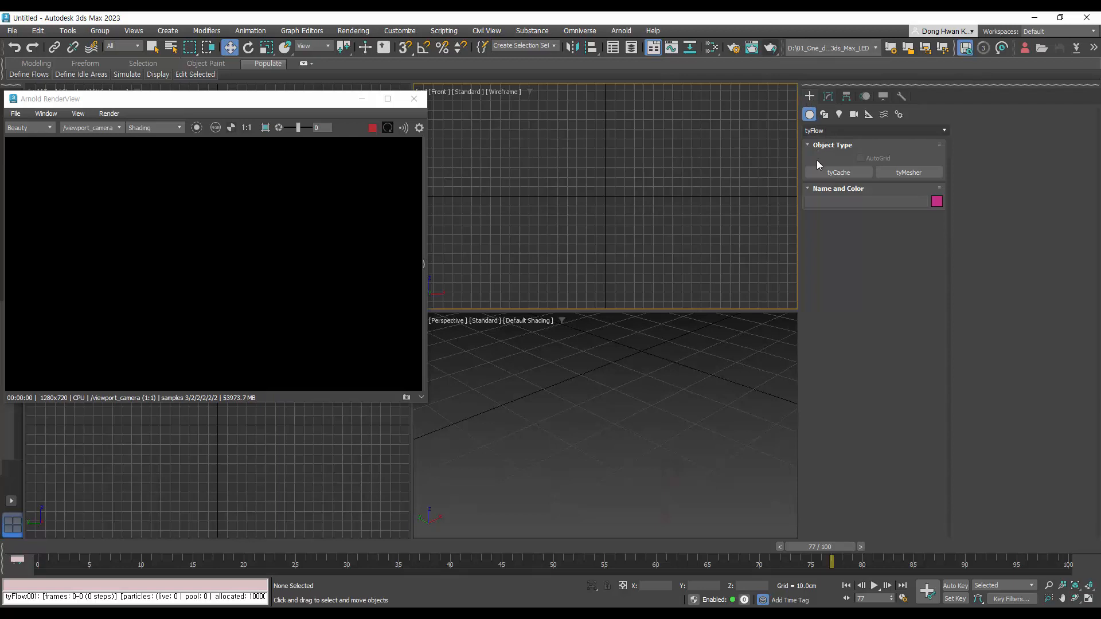
Step: Create an Arnold Alembic object in the perspective viewport and load test.abc from the 3ds_Max_LED folder into it
click(828, 131)
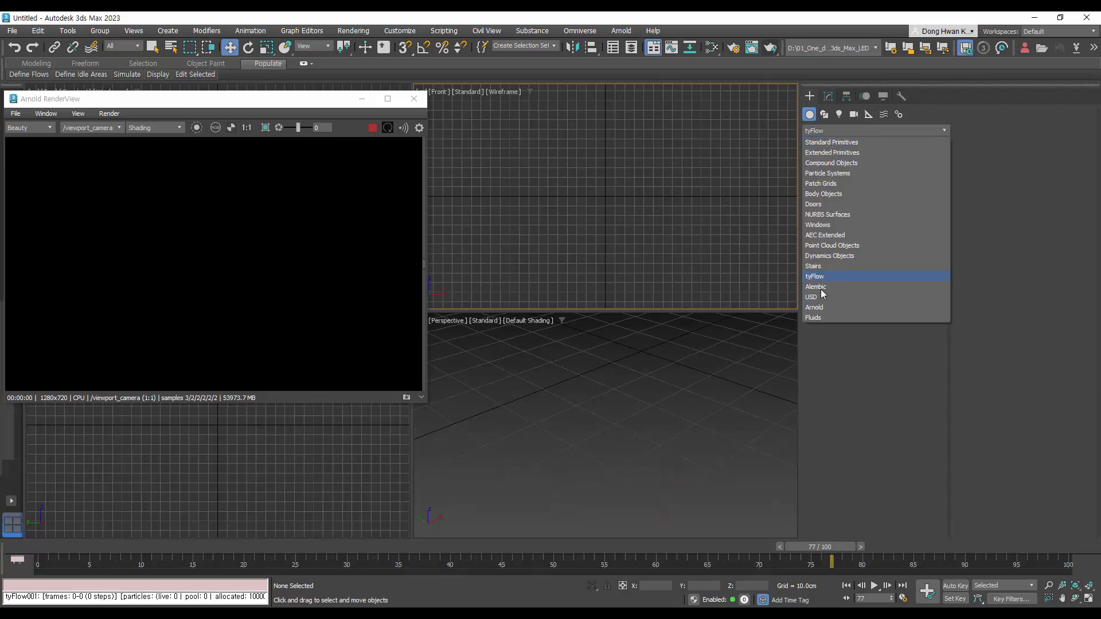
click(820, 308)
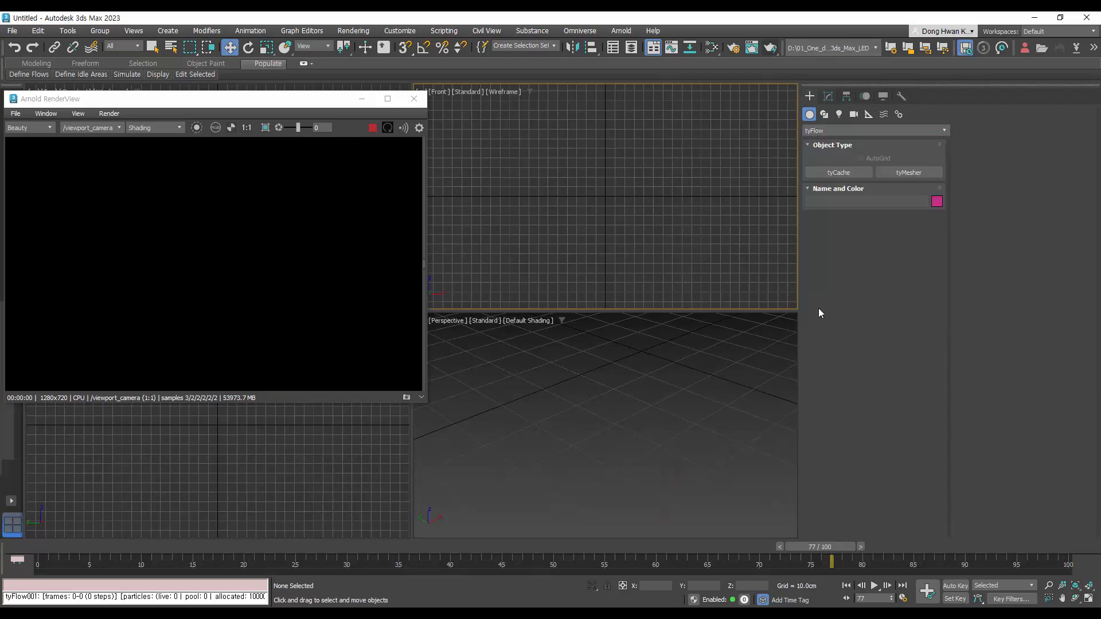
click(847, 173)
click(638, 413)
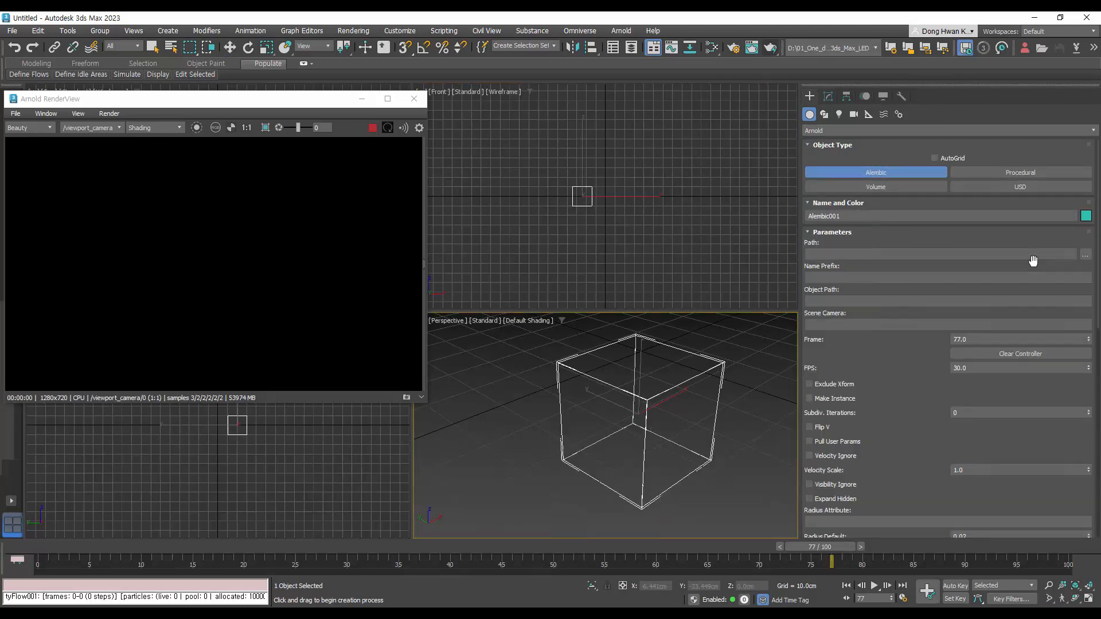
click(1086, 255)
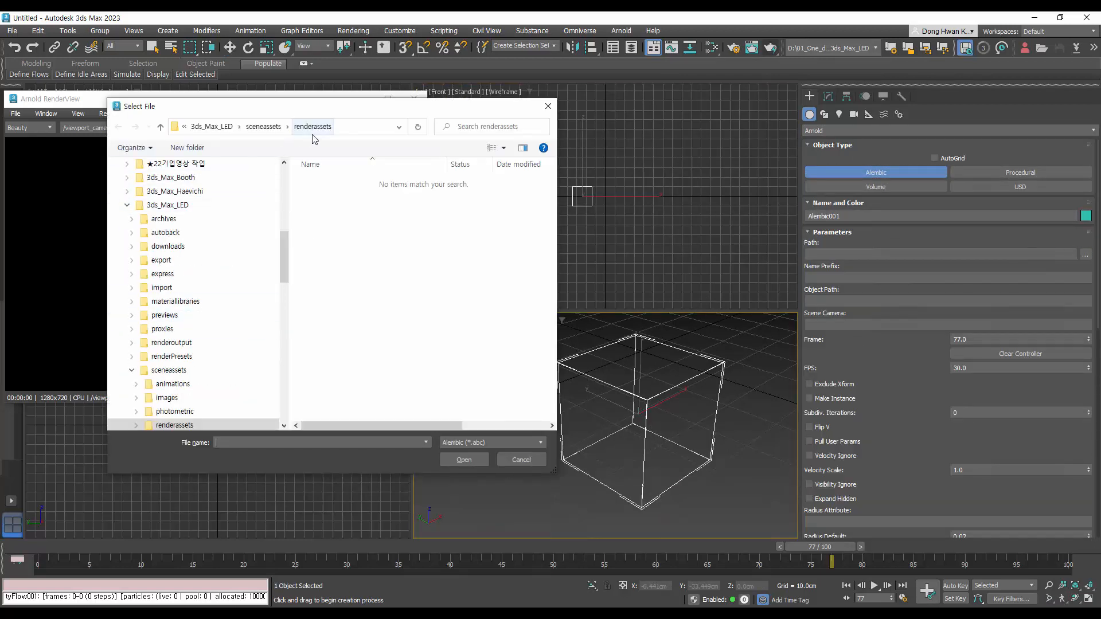
click(213, 128)
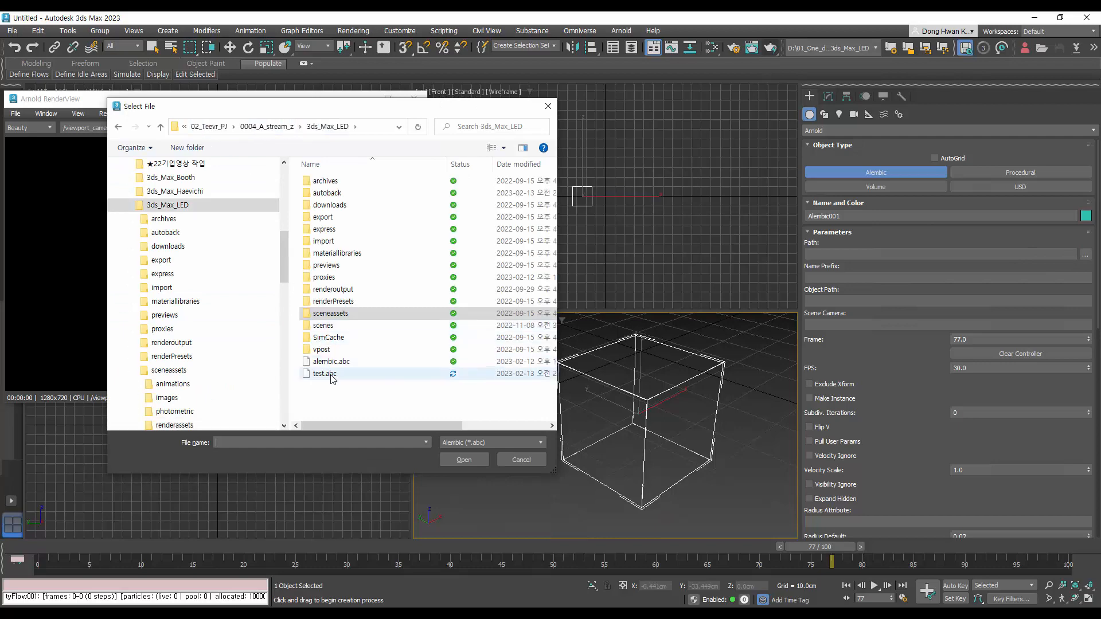
double_click(325, 374)
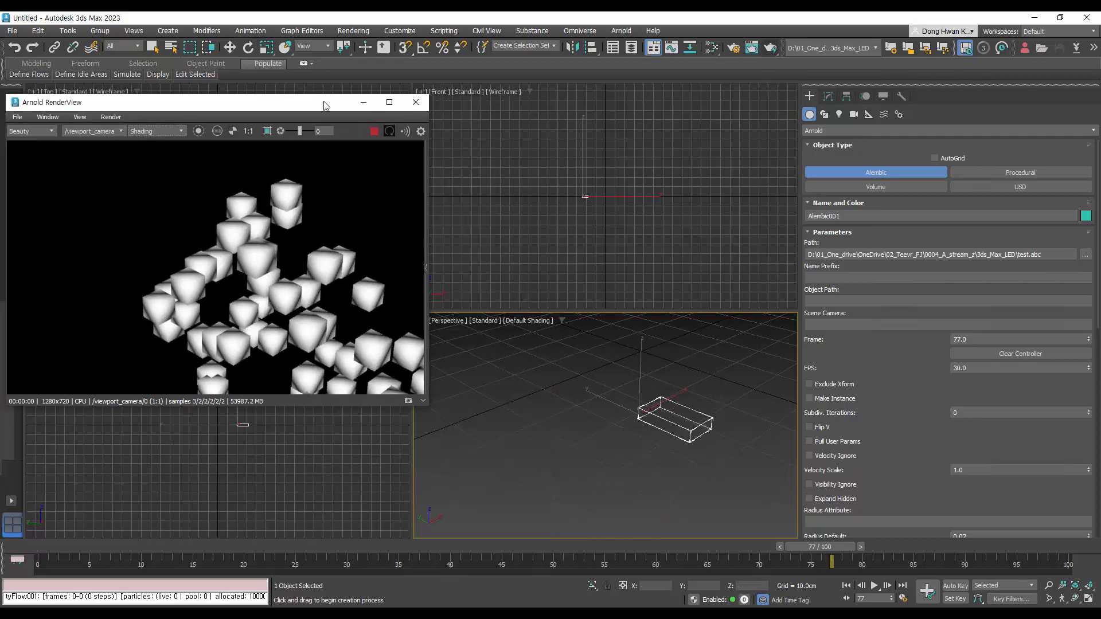
Step: Set the Arnold Alembic object's viewport display mode to Shape and frame the particle meshes in the perspective view
drag(320, 100, 378, 58)
middle_drag(702, 426, 728, 420)
scroll(649, 427, down, 2)
scroll(924, 451, down, 1)
scroll(923, 450, down, 10)
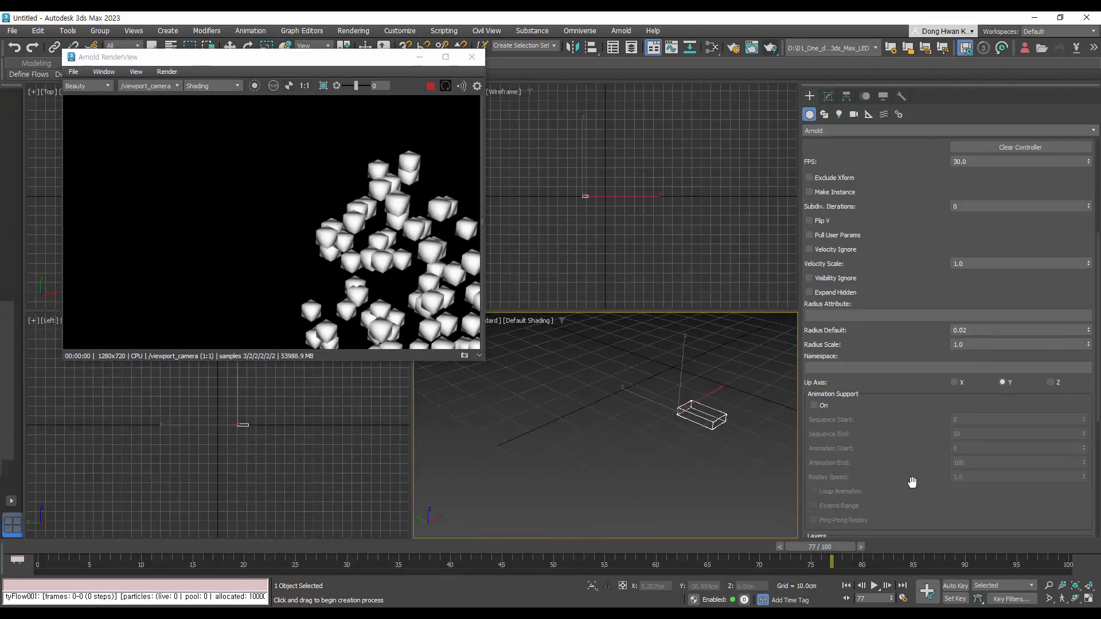
scroll(926, 418, down, 3)
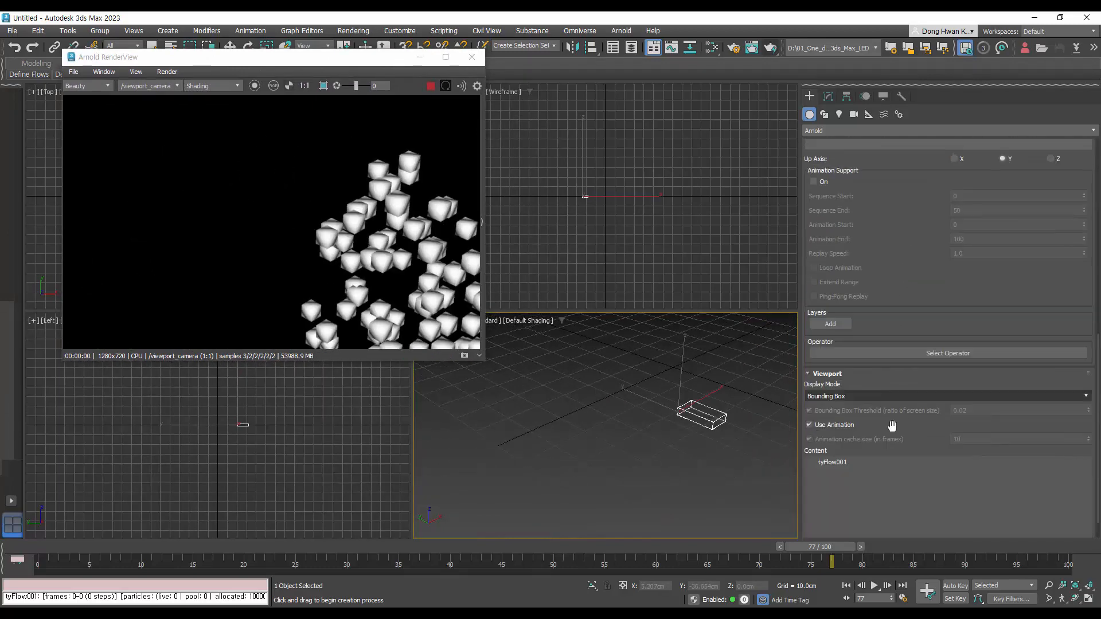
click(850, 397)
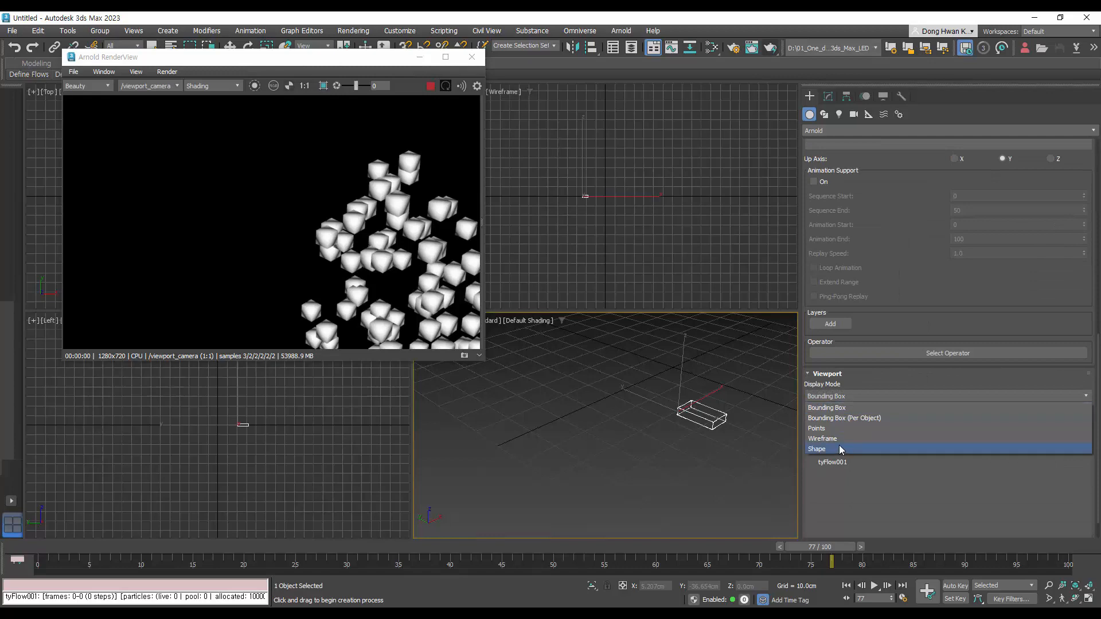
click(840, 449)
middle_drag(680, 374, 634, 316)
middle_drag(653, 399, 661, 434)
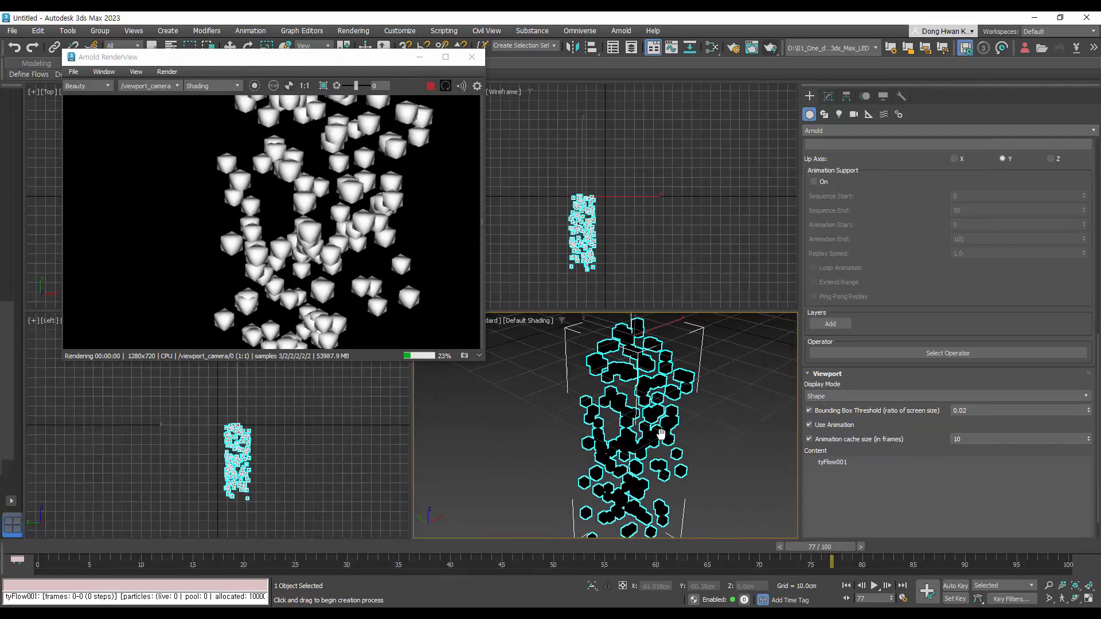
Step: Scrub the timeline back to frame 18 to check the Alembic animation, and close the Arnold RenderView
drag(332, 549, 290, 549)
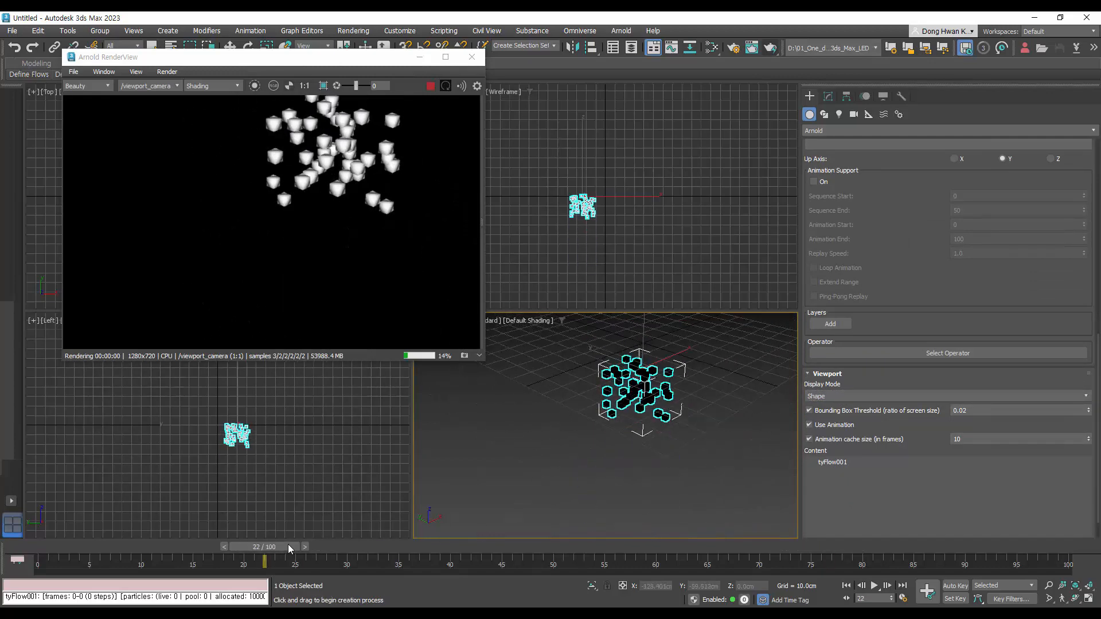
key(slash)
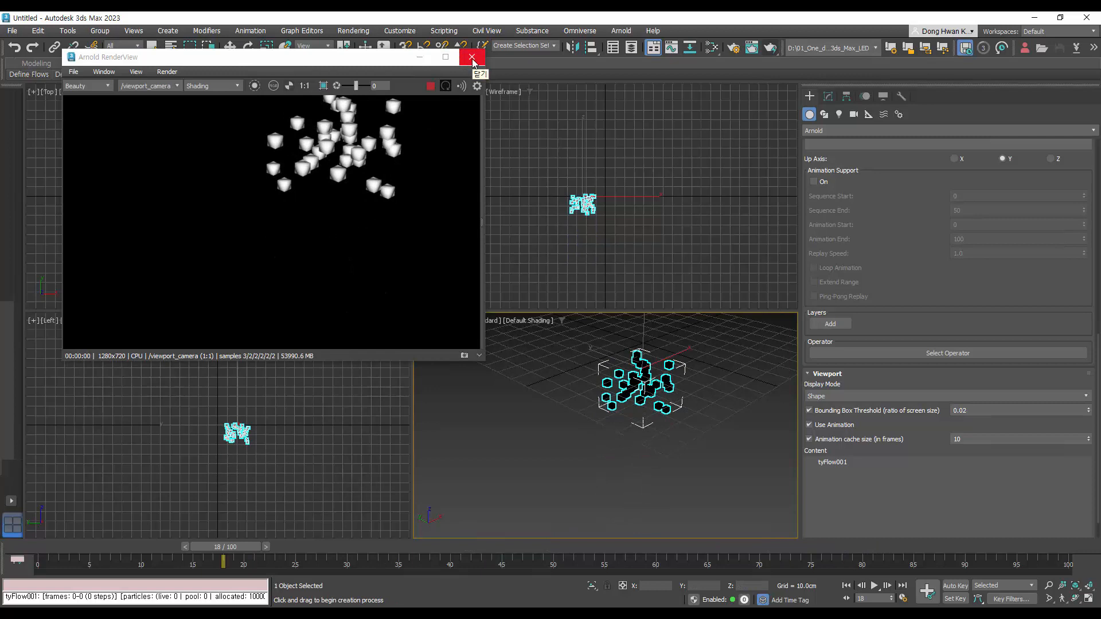
click(472, 58)
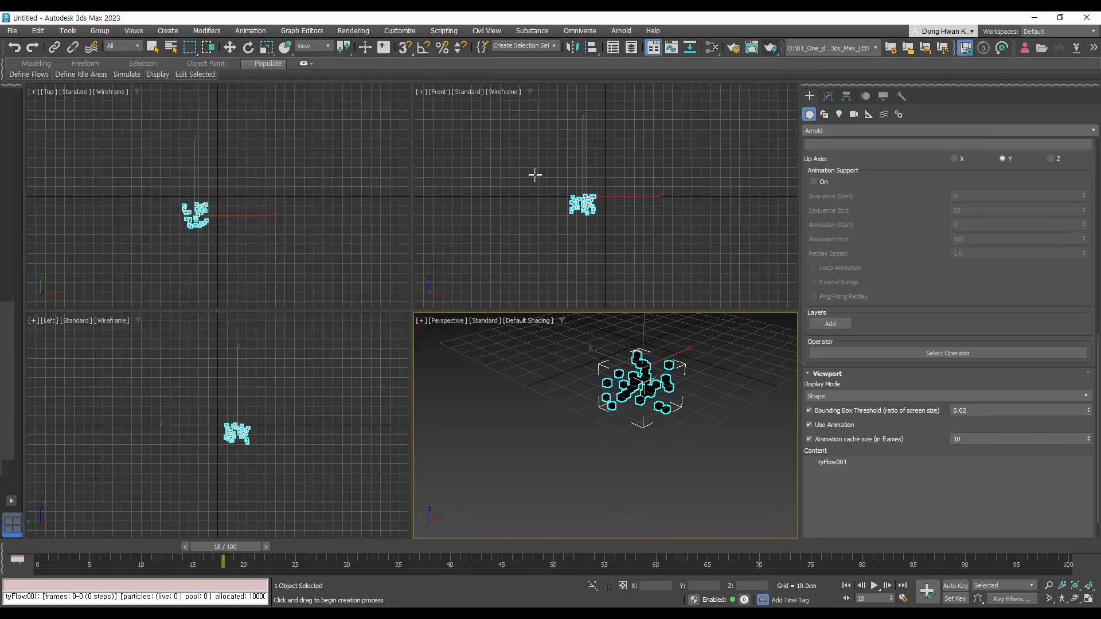
Step: Leave Alembic creation and delete the Alembic object from the scene
right_click(477, 159)
right_click(488, 155)
drag(478, 140, 679, 276)
key(Delete)
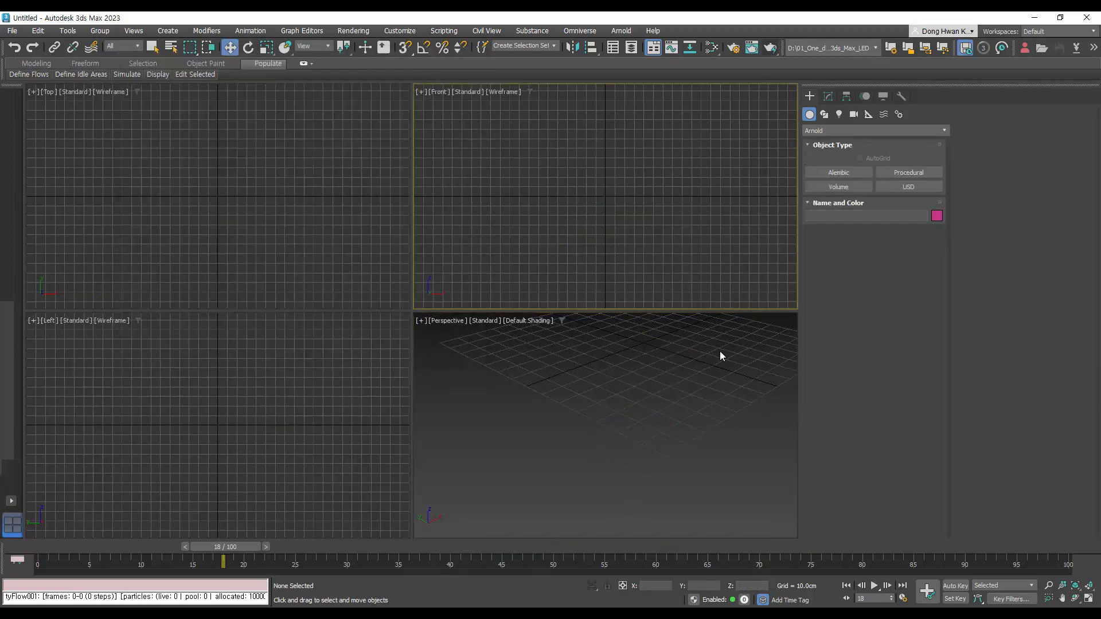
Step: Create a tyFlow object from the Standard Primitives in the perspective viewport and open its editor
scroll(625, 435, down, 3)
middle_drag(621, 445, 597, 507)
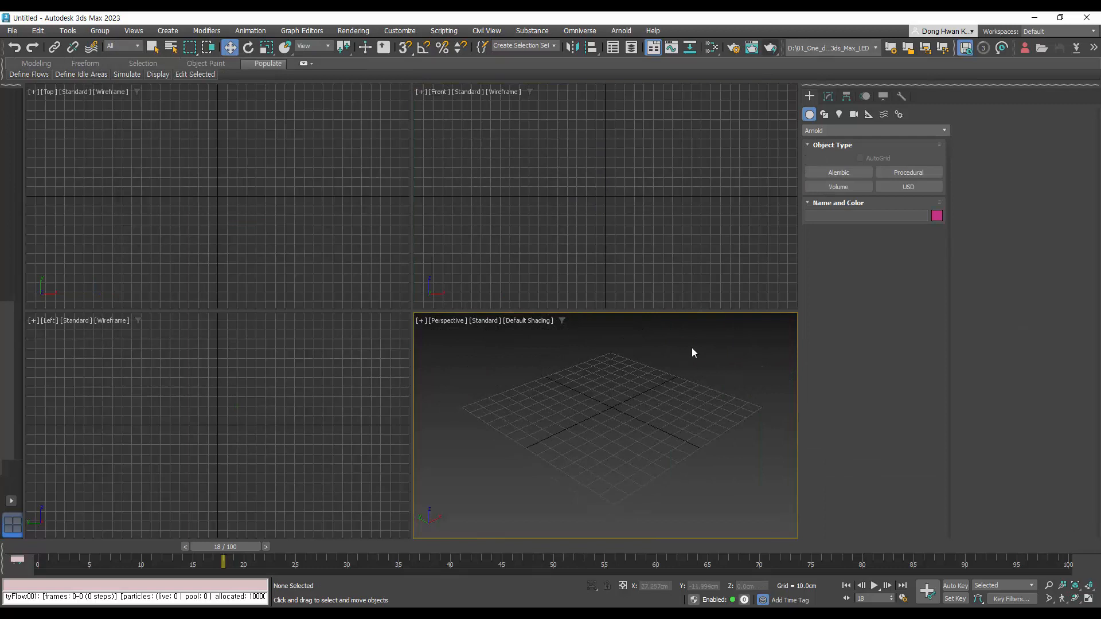
click(821, 131)
click(828, 142)
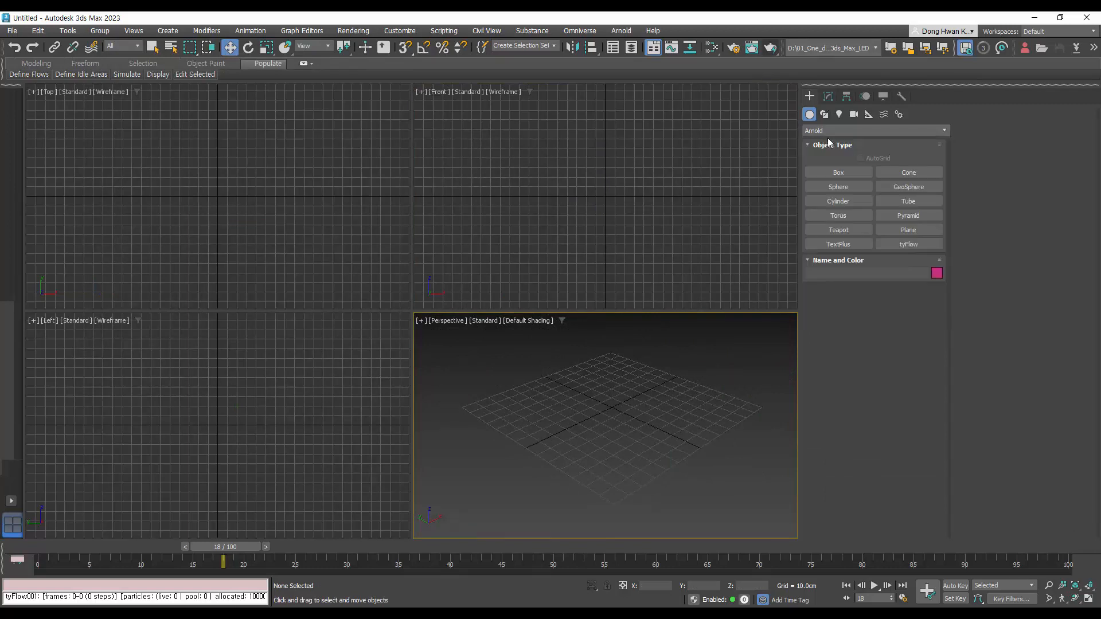
click(912, 244)
click(734, 417)
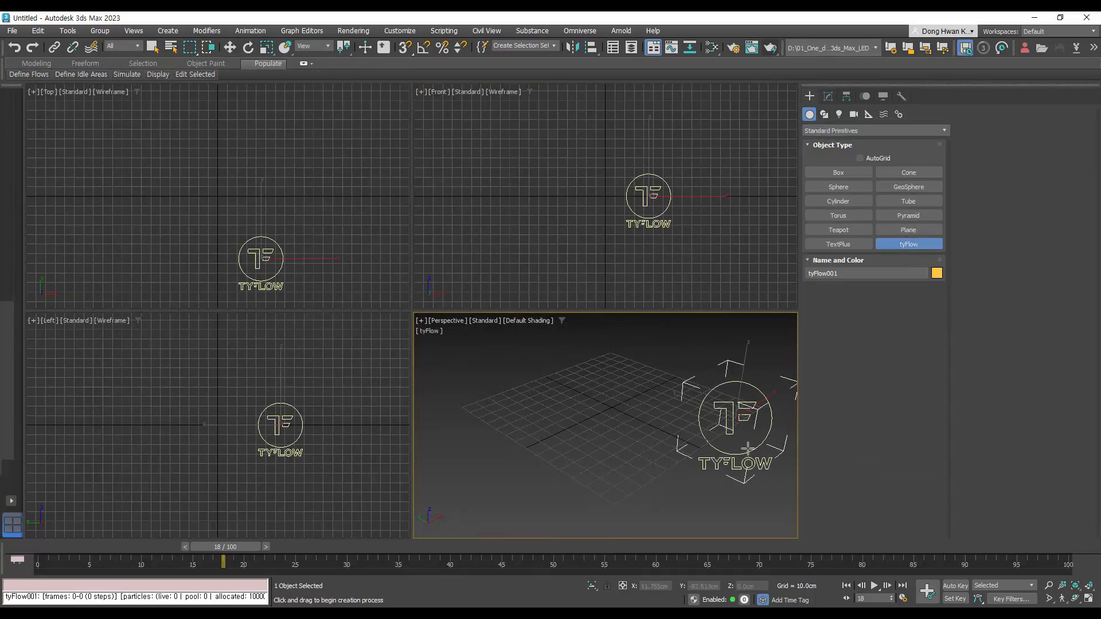
click(828, 96)
click(867, 297)
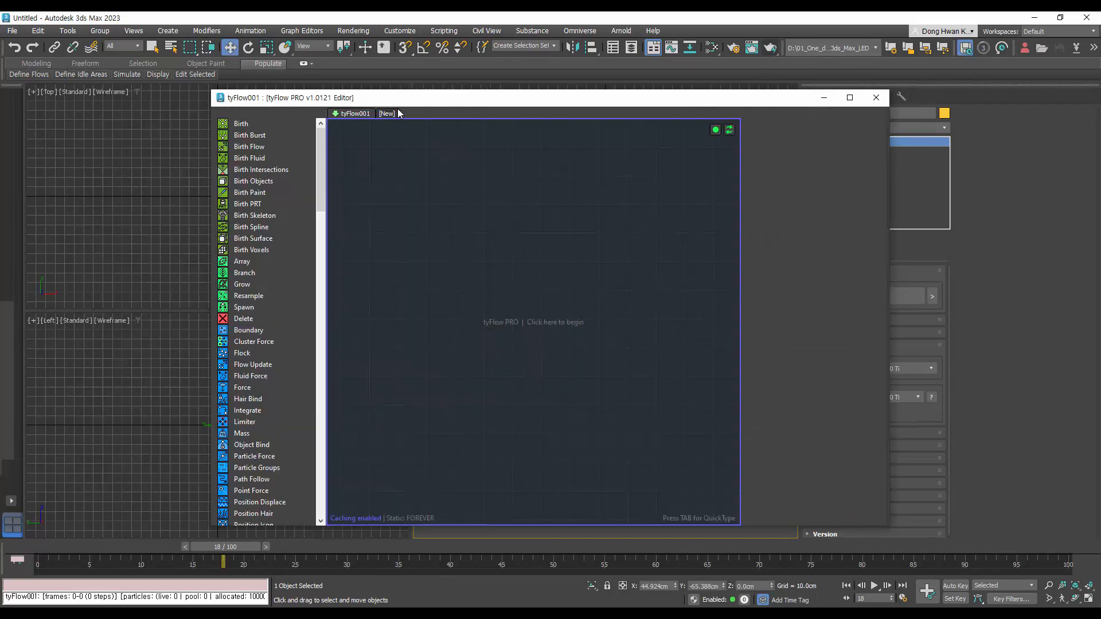
drag(405, 101, 349, 74)
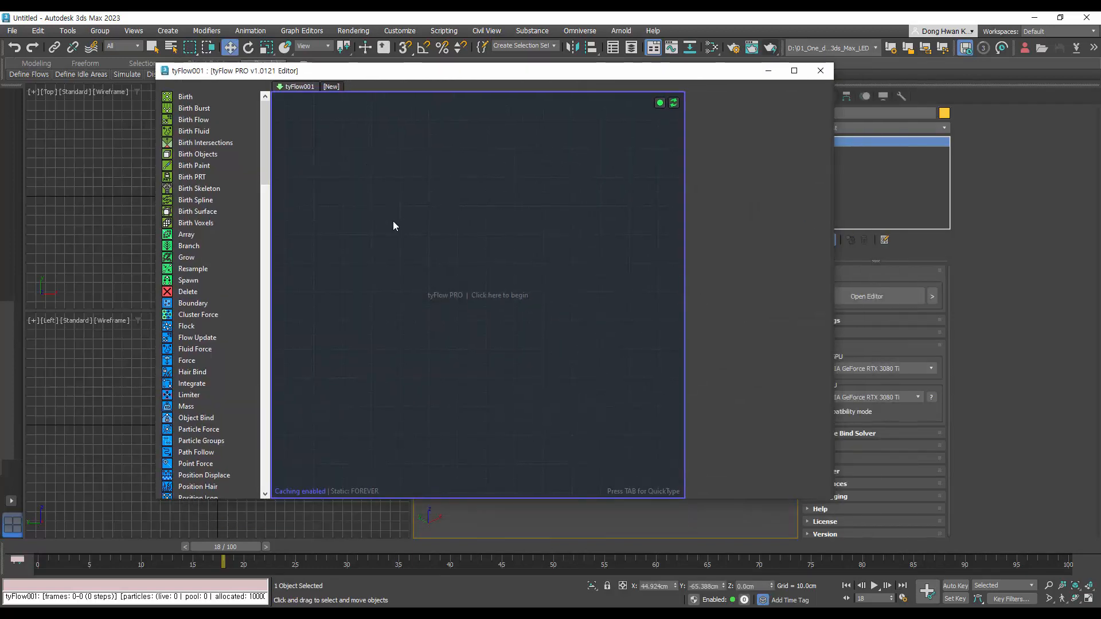
Step: Build the flow from the Mountain preset of the Simple Terrain Flows
right_click(418, 188)
click(266, 221)
drag(266, 221, 261, 451)
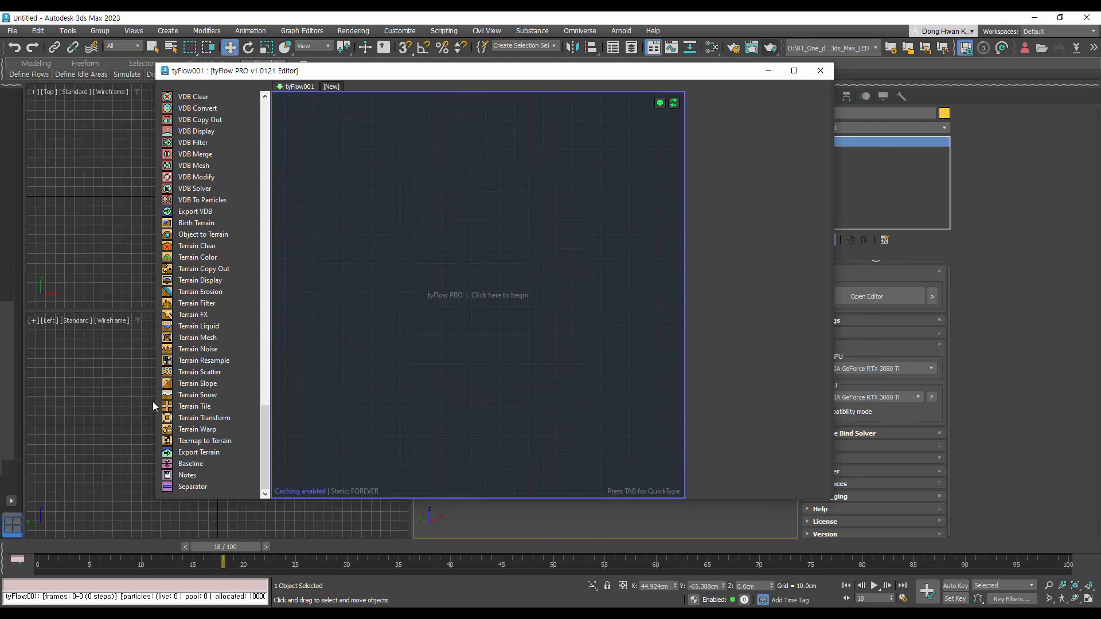
right_click(418, 186)
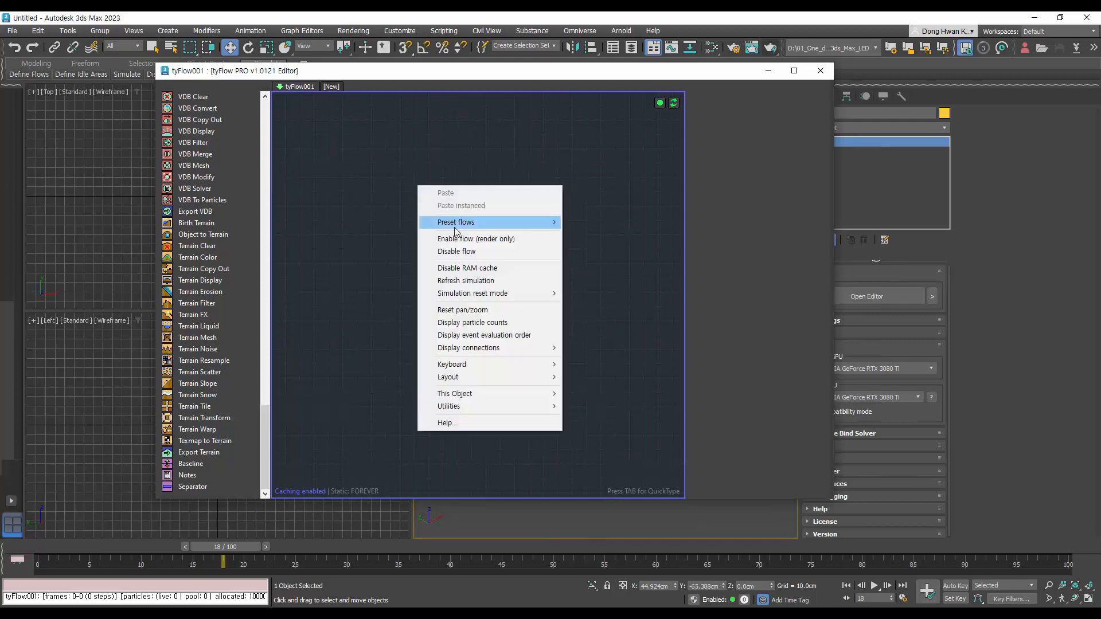
mouse_move(459, 224)
mouse_move(631, 285)
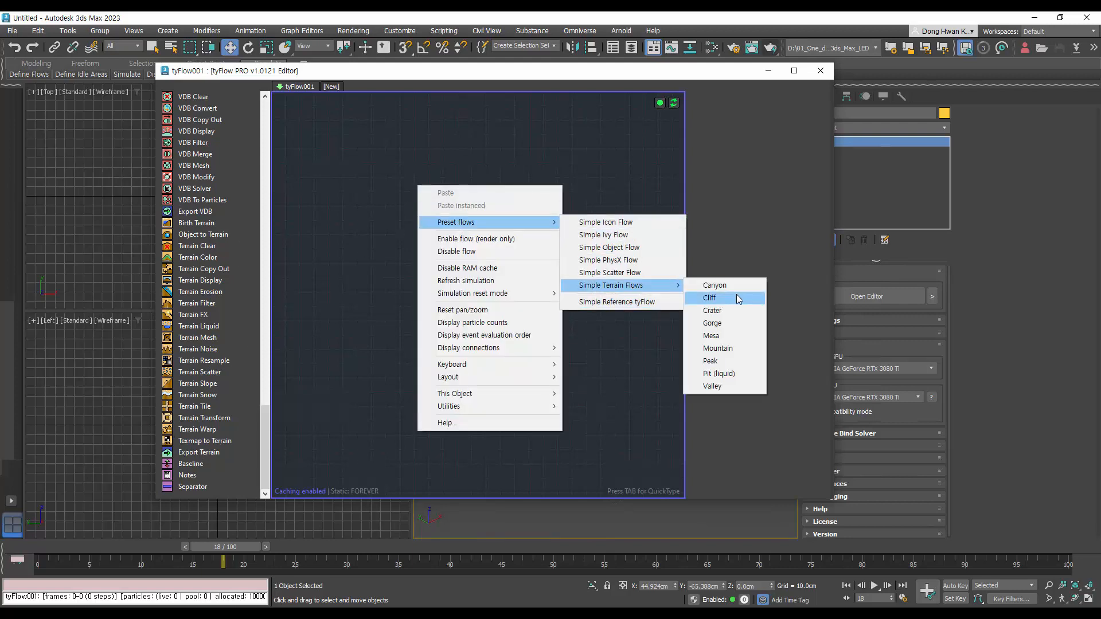
click(735, 348)
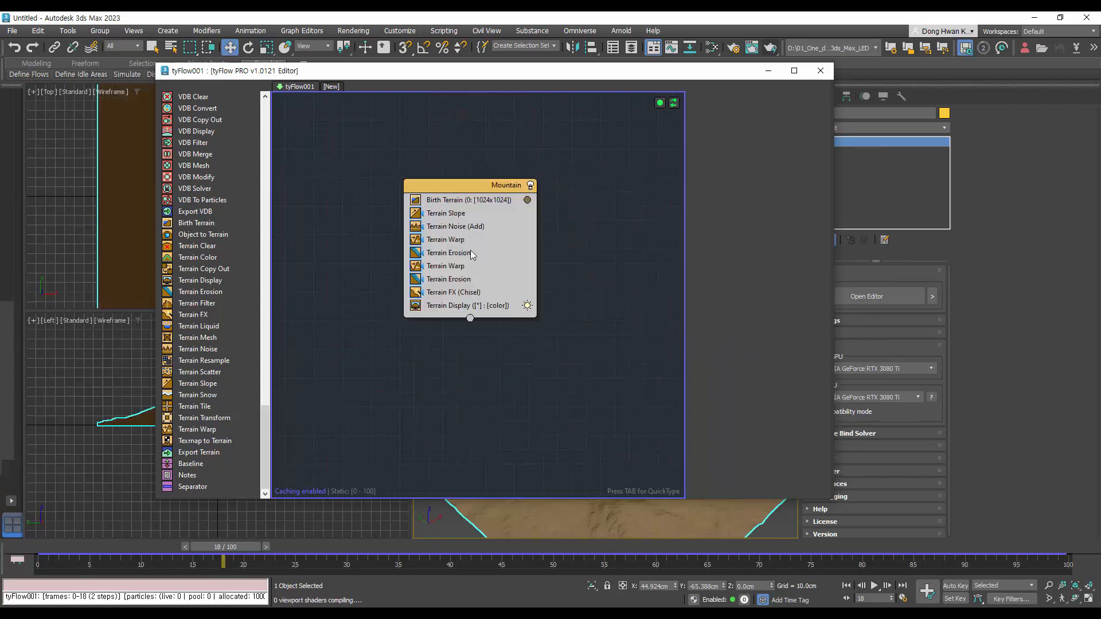
Step: Narrow and move the tyFlow editor window so the terrain is exposed, and reposition the Mountain event inside it
drag(466, 199, 413, 195)
drag(521, 77, 308, 57)
scroll(714, 419, down, 5)
scroll(711, 459, up, 8)
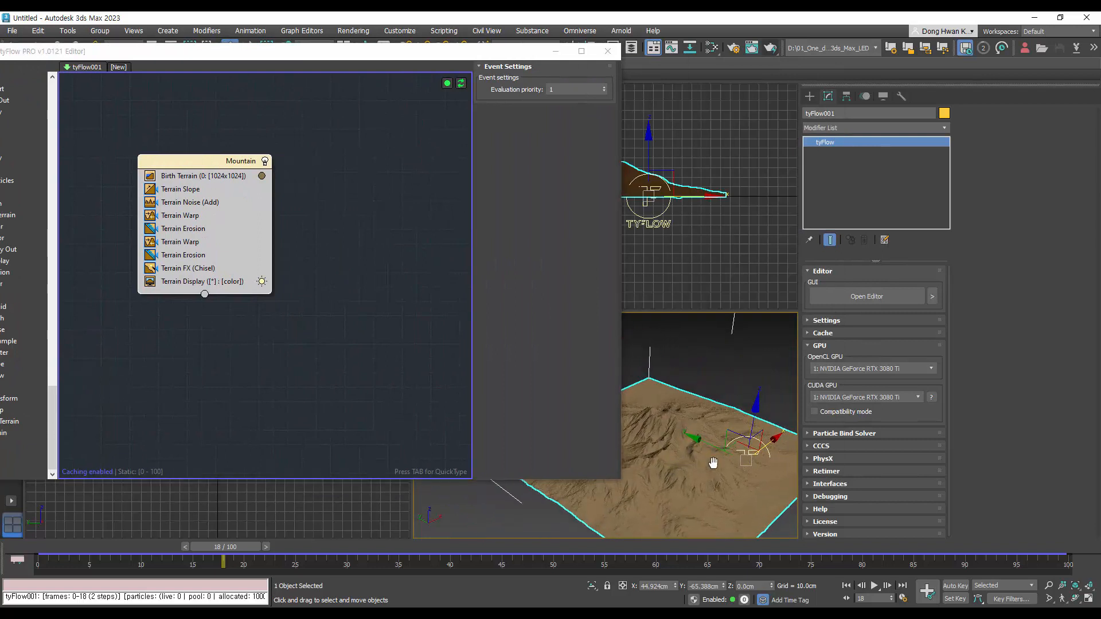
scroll(711, 448, down, 4)
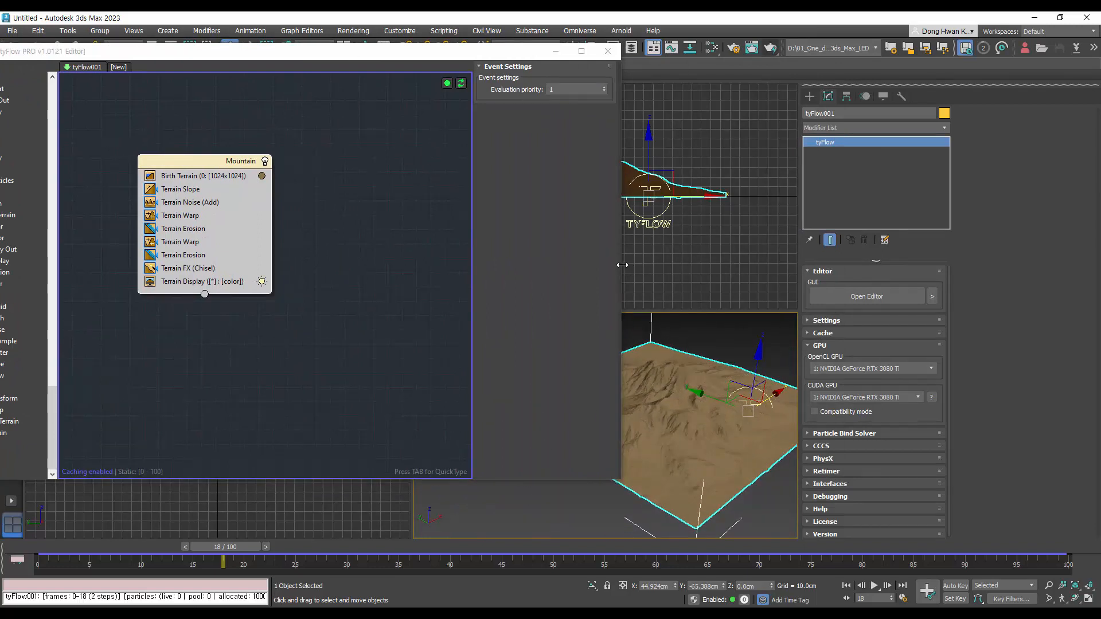
drag(625, 265, 454, 265)
drag(330, 59, 371, 64)
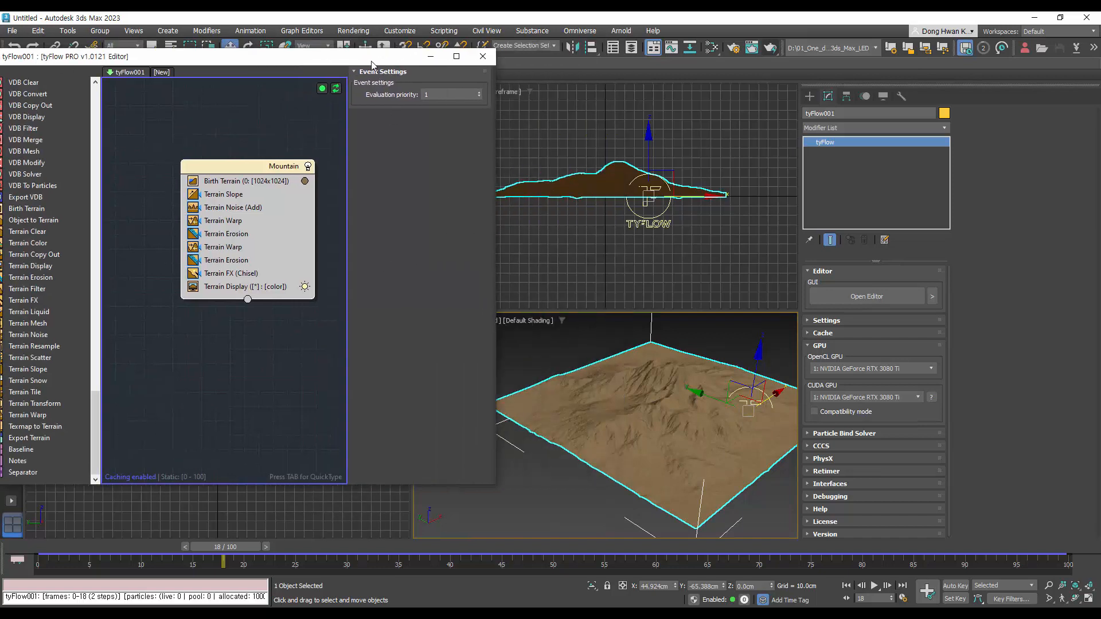
drag(243, 172, 210, 167)
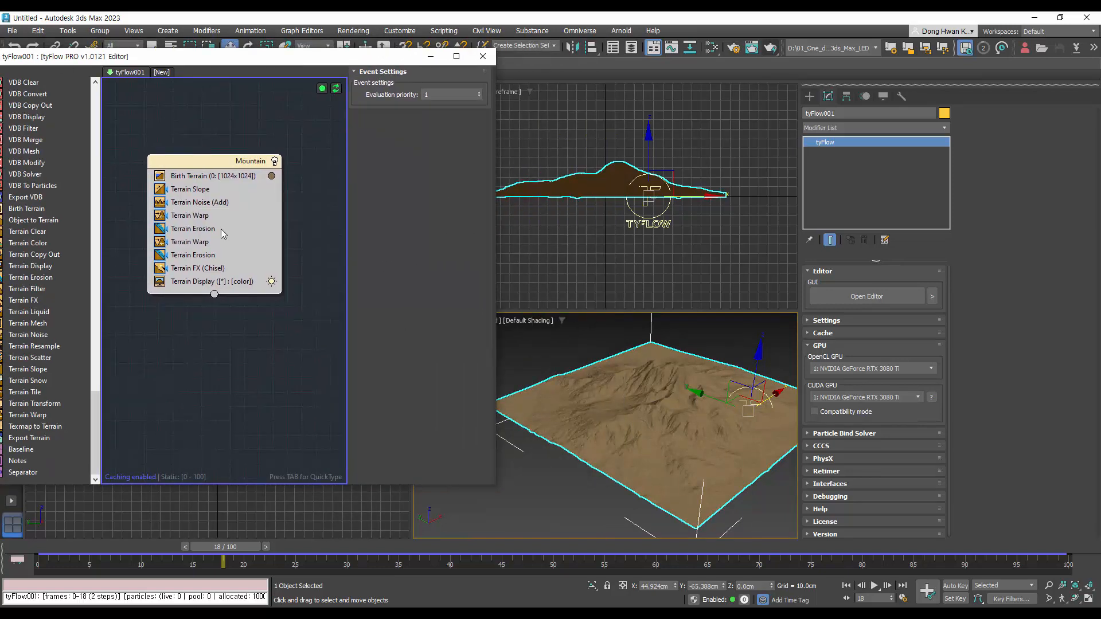
Step: Reshape the Border interpolation curve of the Terrain Noise operator so that it sags below a straight line
click(207, 204)
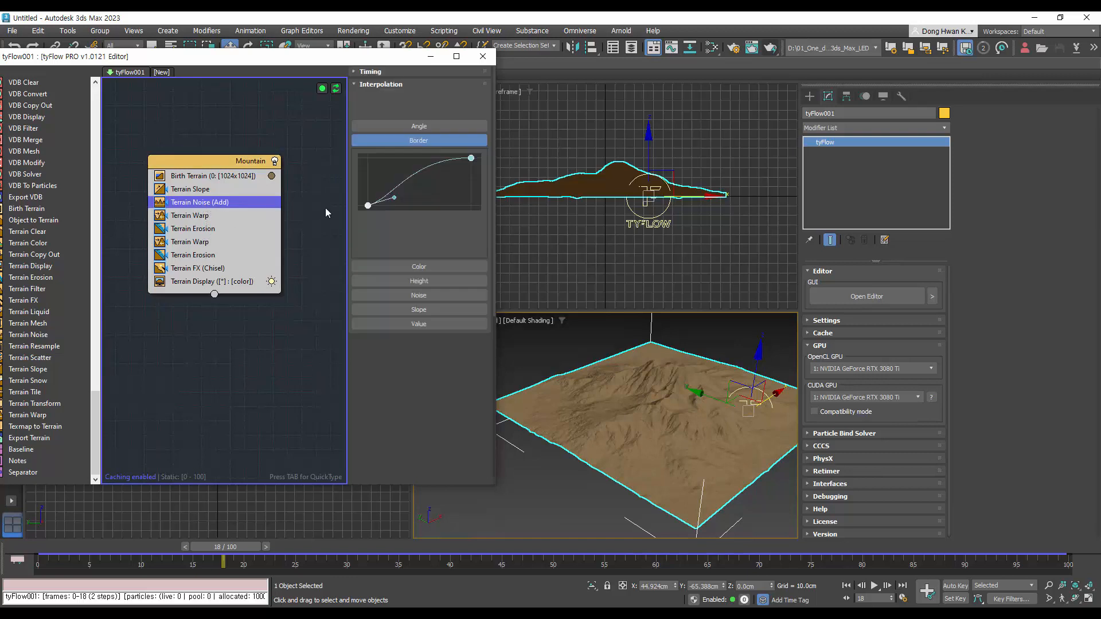
click(471, 158)
drag(470, 159, 436, 190)
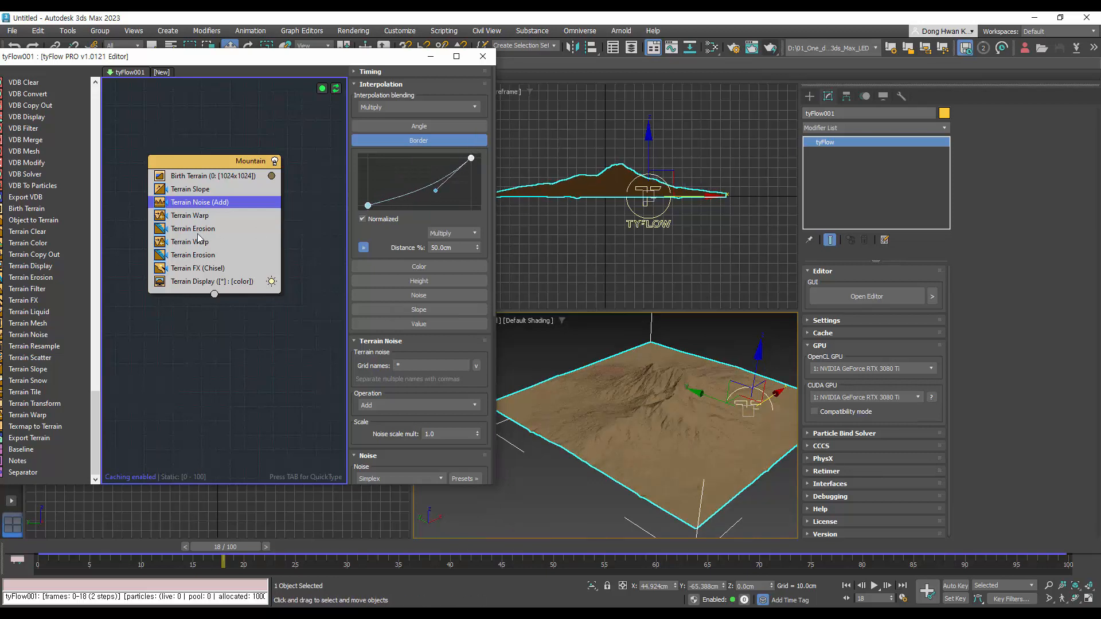
Step: Raise the noise strength of the second Terrain Warp operator to 0.952 cm and inspect the warped terrain up close
click(214, 254)
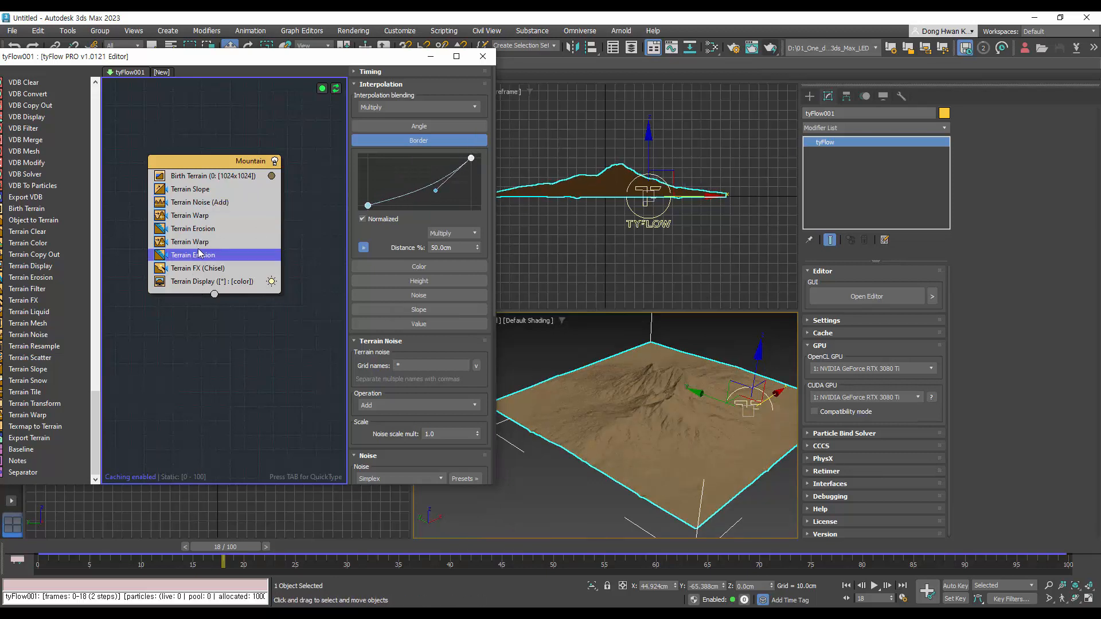
click(204, 242)
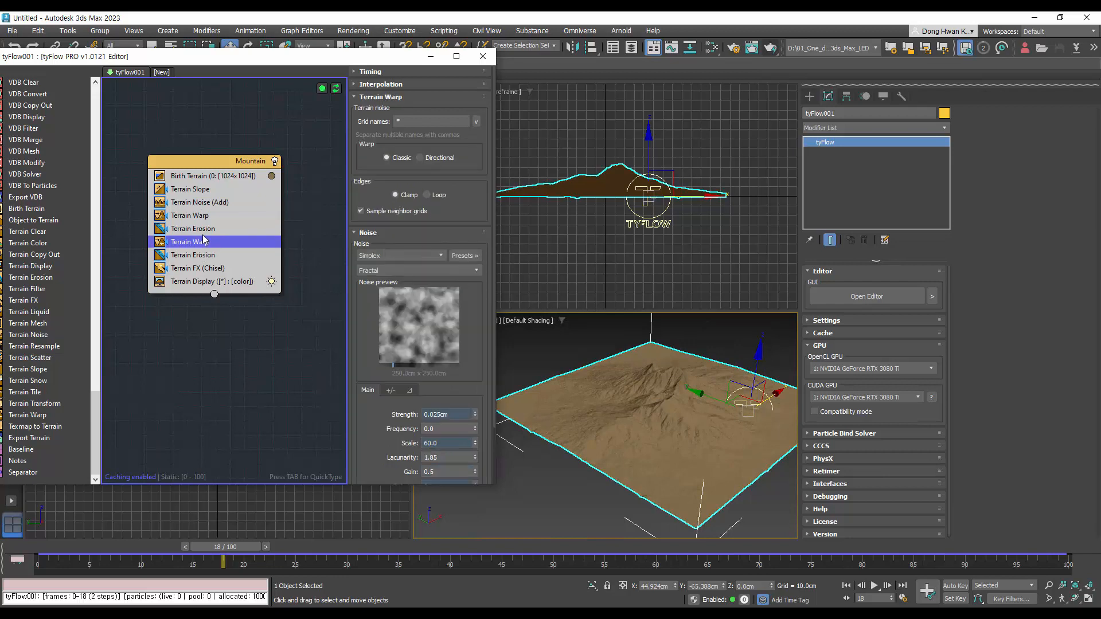
click(405, 270)
click(474, 358)
drag(475, 414, 507, 243)
scroll(700, 424, down, 3)
middle_drag(686, 428, 655, 434)
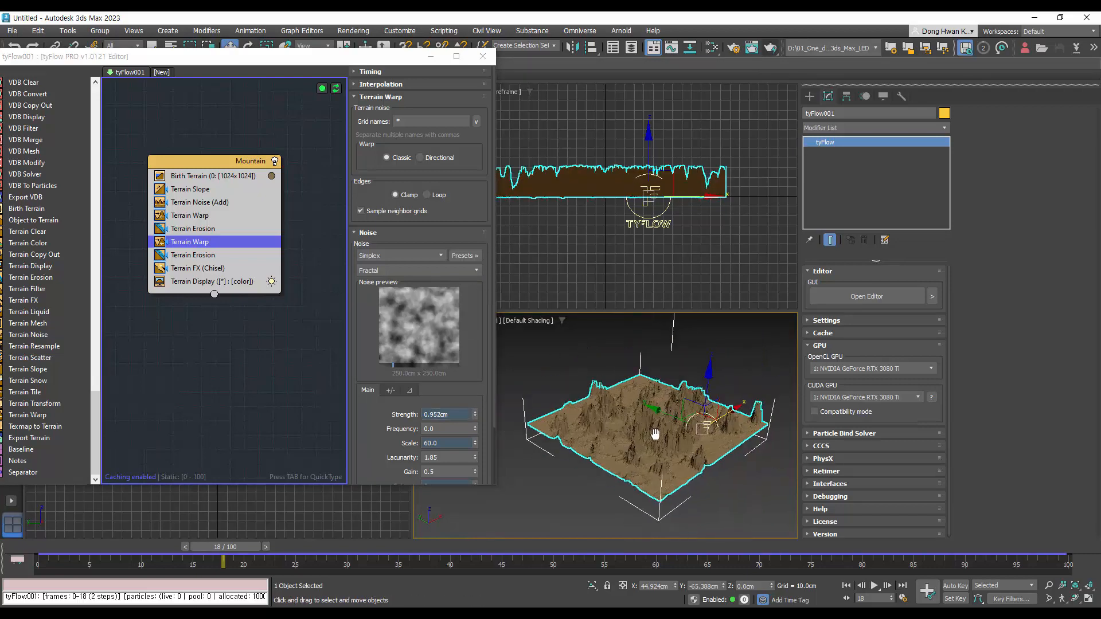
scroll(657, 439, up, 6)
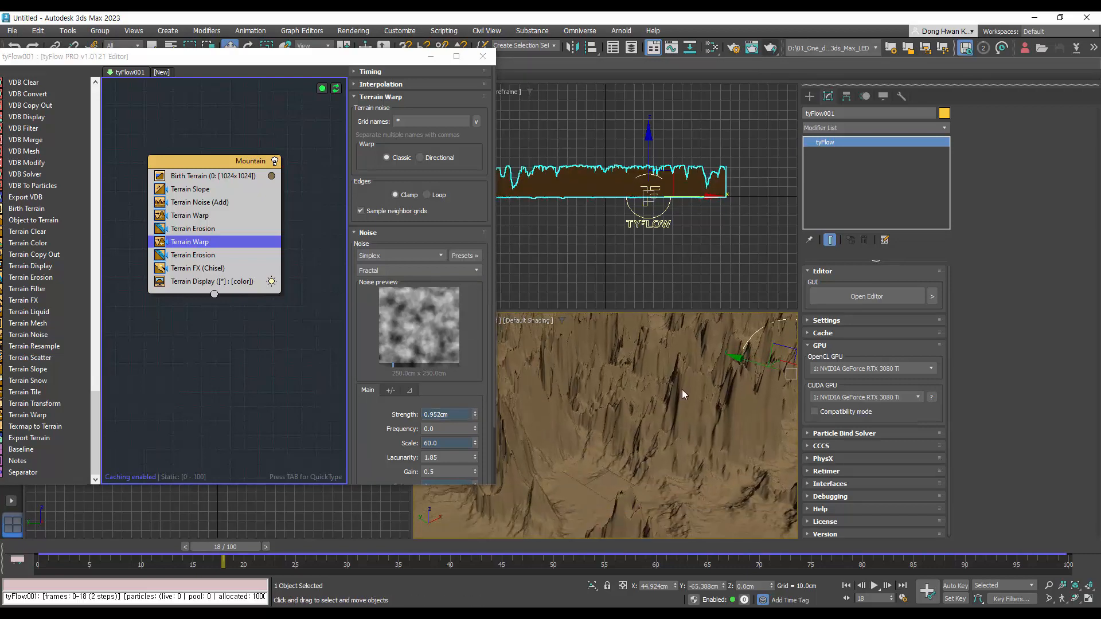
scroll(683, 390, down, 5)
alt+middle_drag(679, 405, 655, 429)
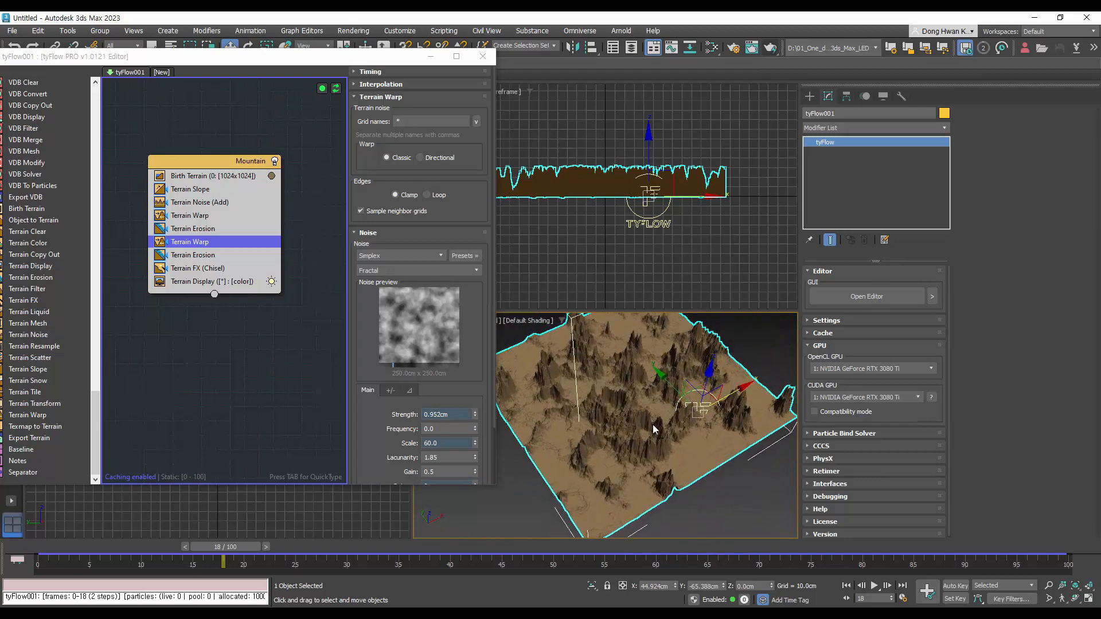
Step: Render the terrain with Arnold and arrange the RenderView and tyFlow editor windows side by side
click(774, 49)
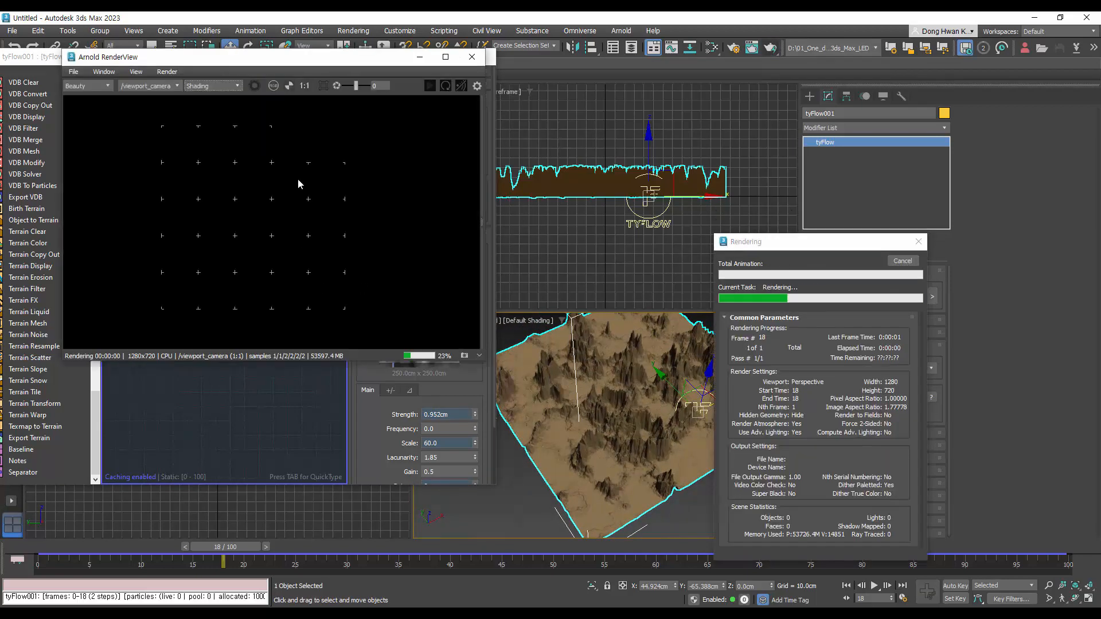
drag(388, 56, 904, 68)
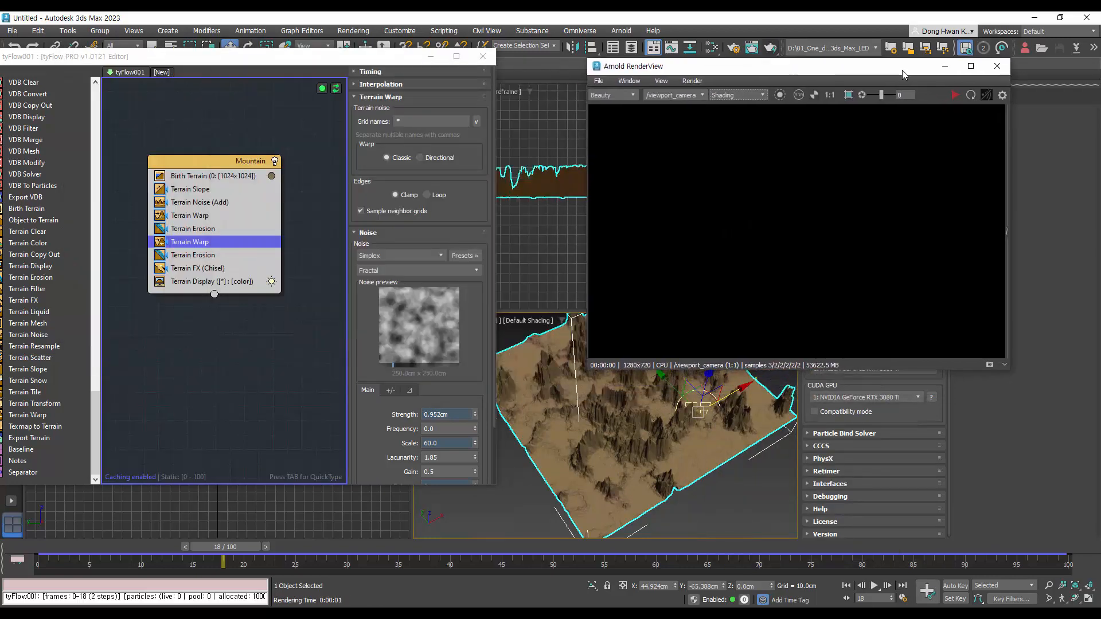
drag(194, 58, 256, 57)
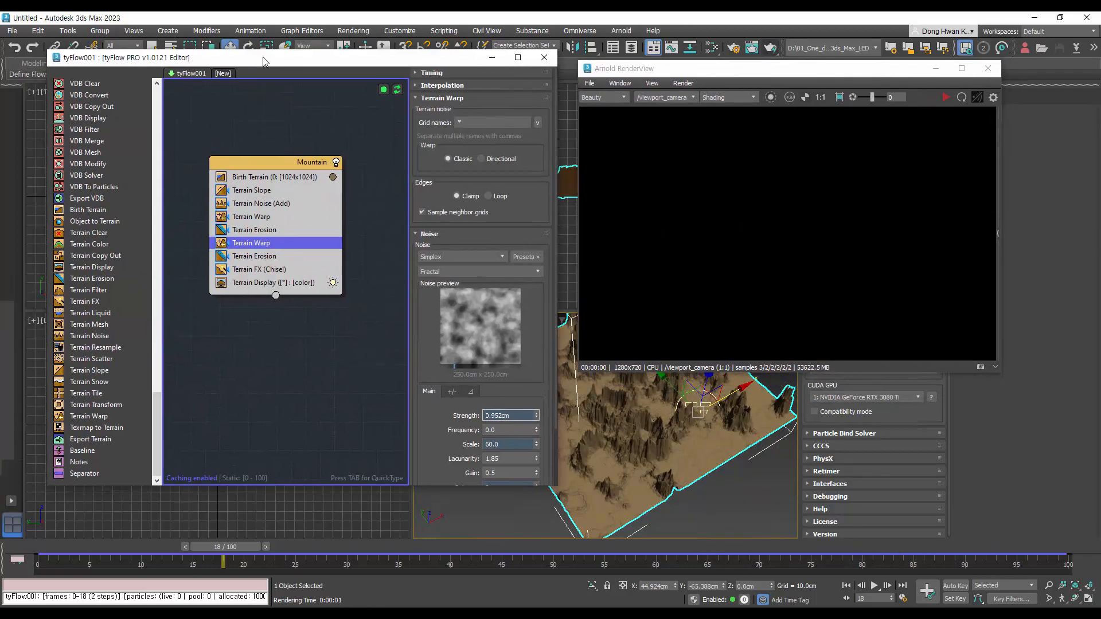
Step: Try adding a Mesh operator as a separate event below the Mountain event, and delete it
click(154, 341)
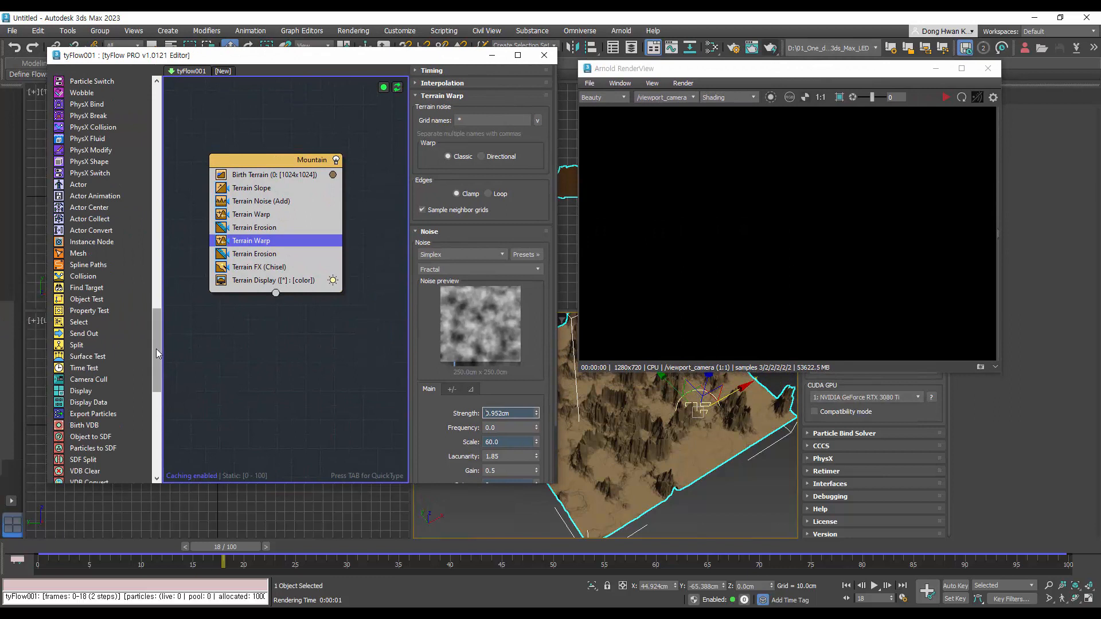
drag(82, 266, 287, 304)
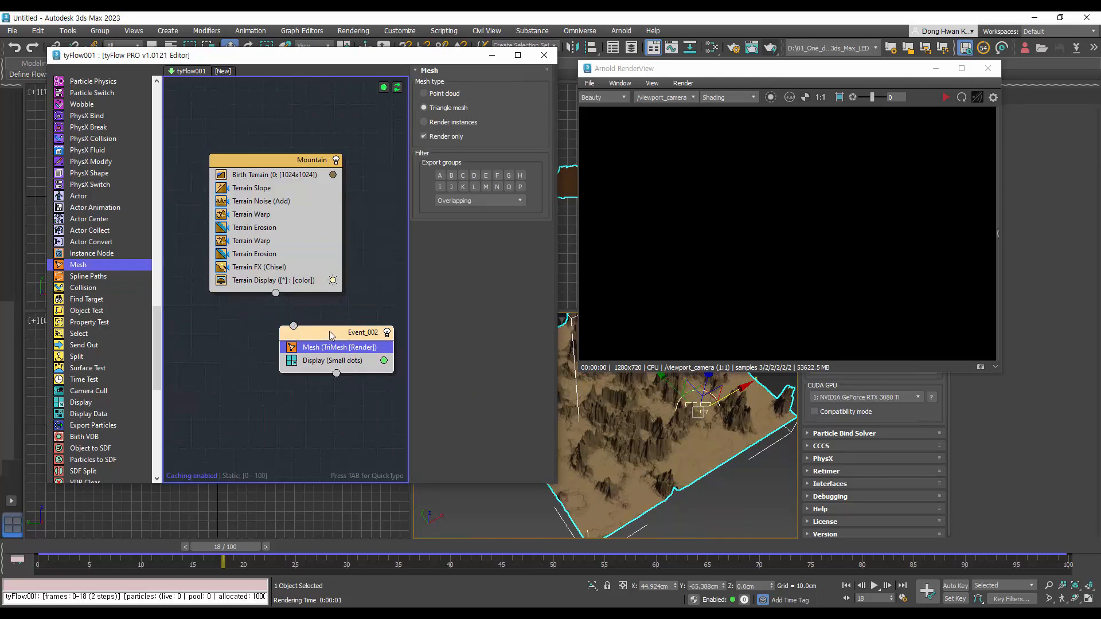
key(Delete)
Step: Insert a Terrain Mesh operator into the Mountain event directly above the Terrain Display operator
drag(158, 333, 154, 431)
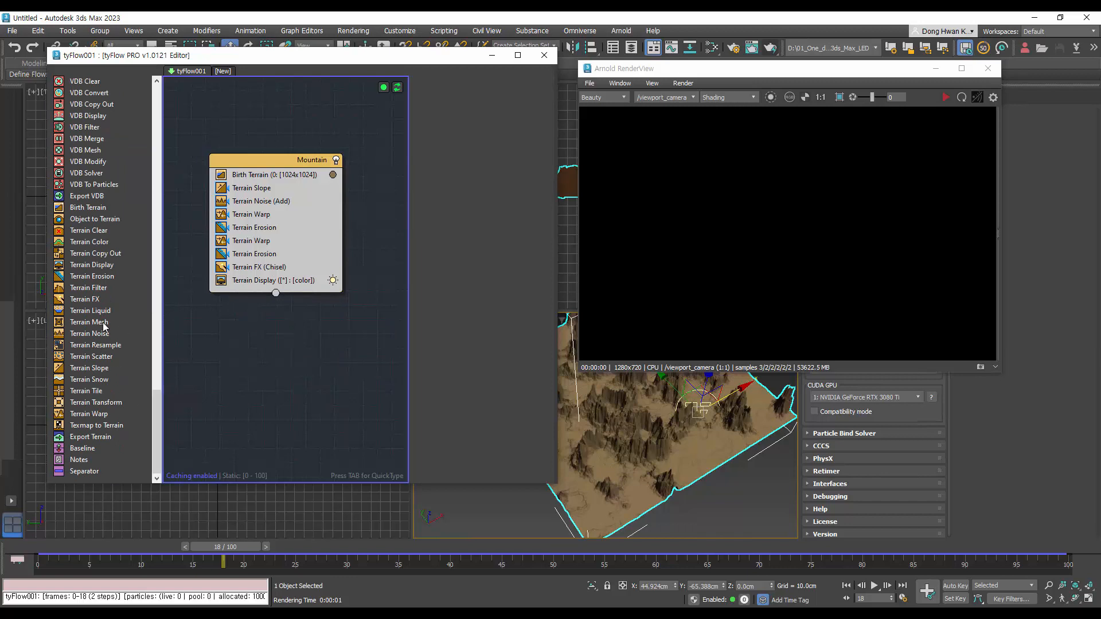
click(78, 323)
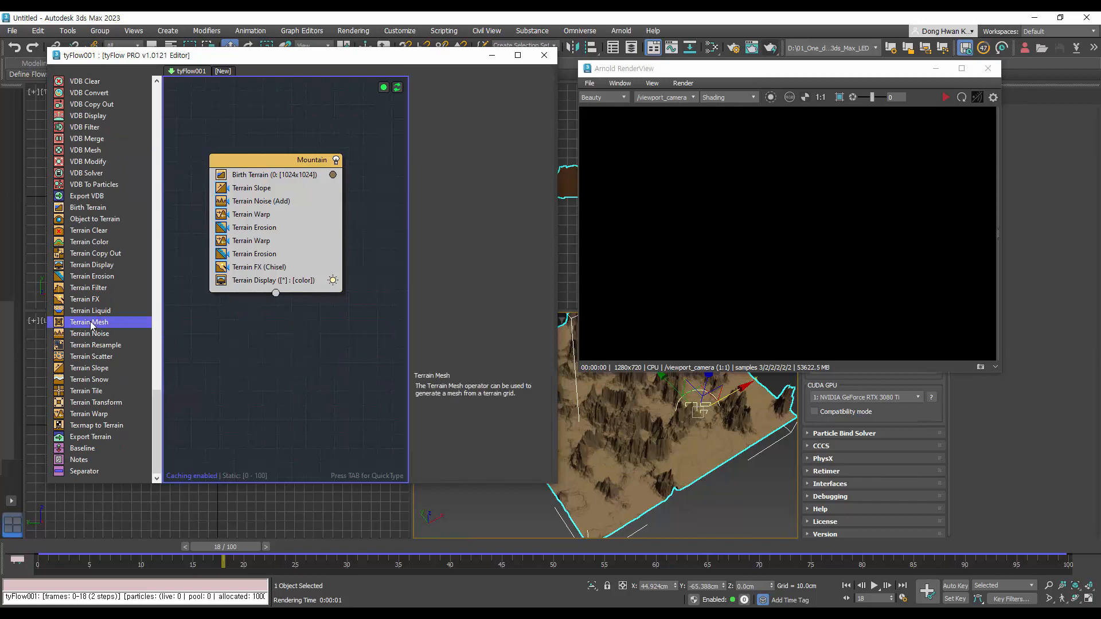
drag(92, 324, 282, 280)
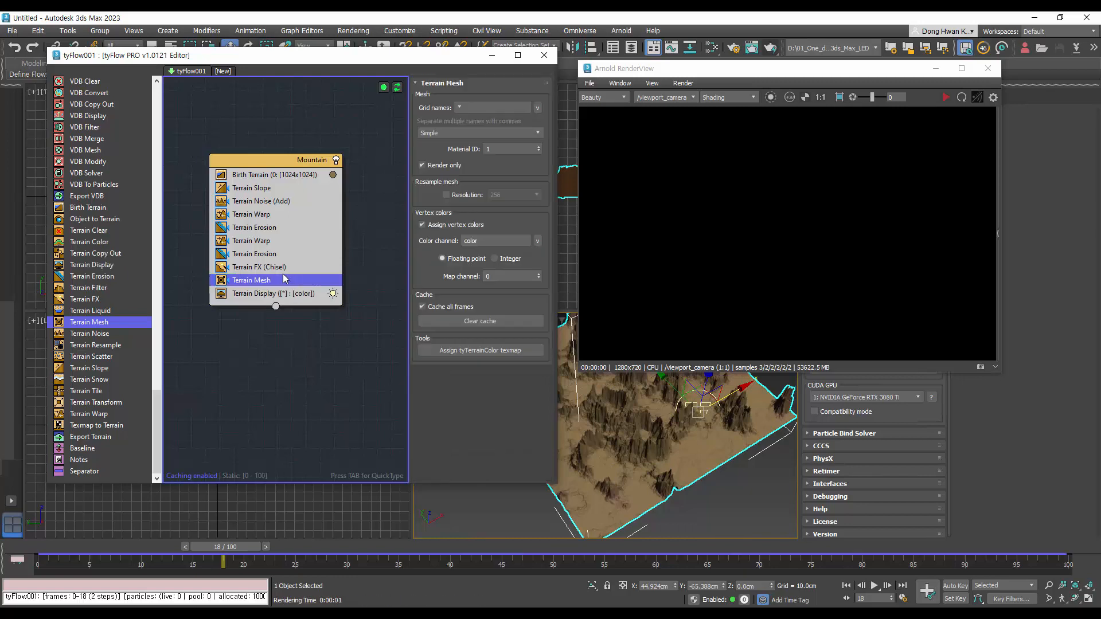
Step: Render the meshed terrain with Arnold to check the result, and close the RenderView
click(961, 98)
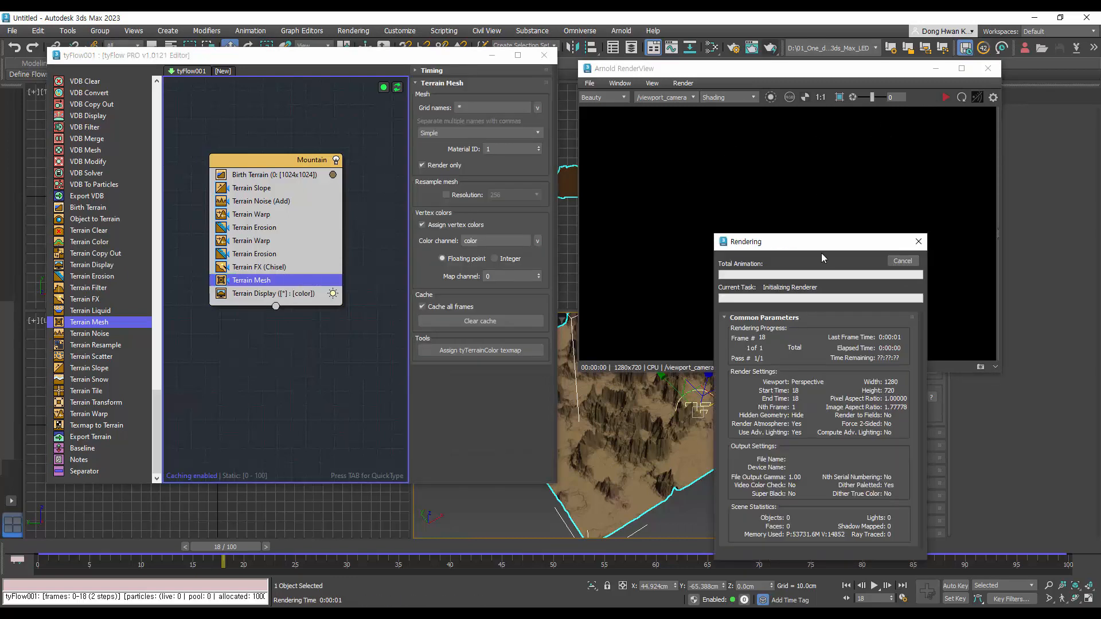
drag(821, 246, 272, 282)
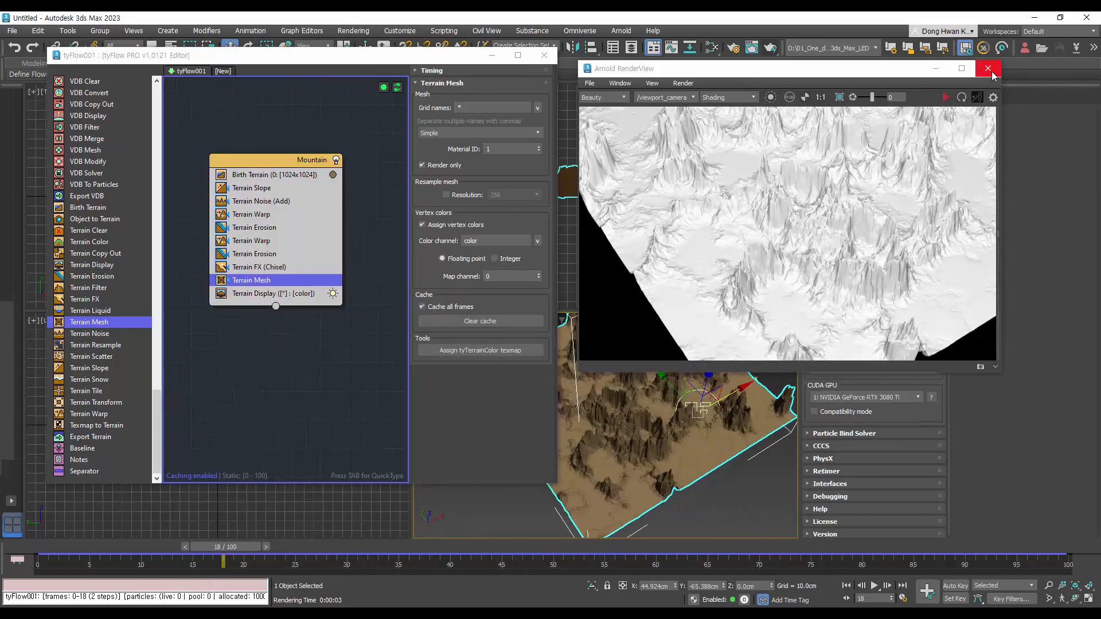
click(989, 70)
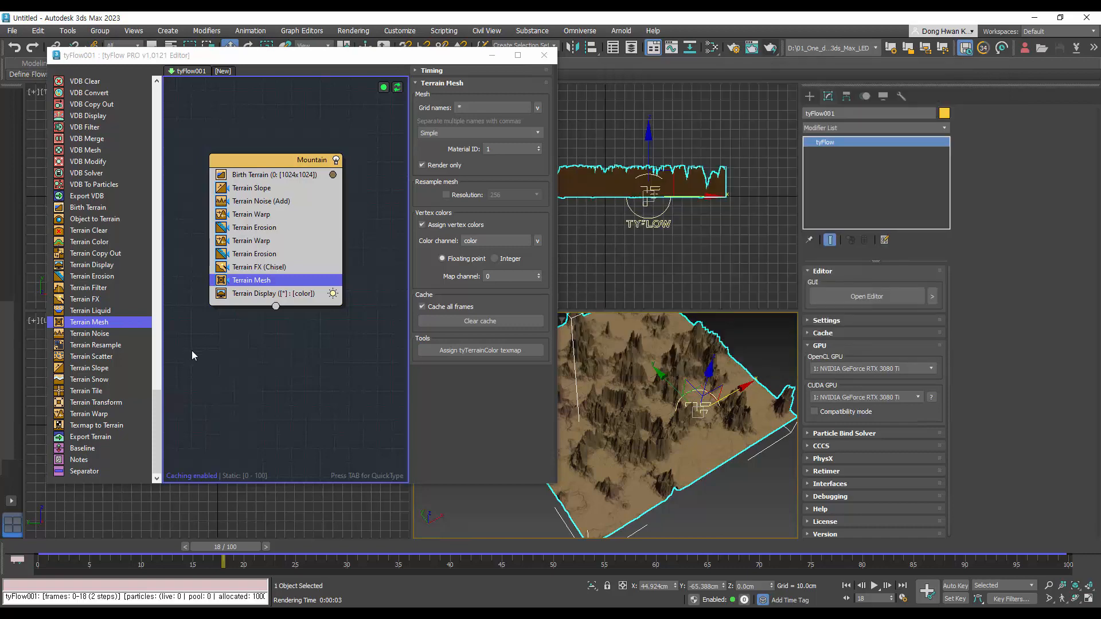
Step: Insert a Terrain Color operator above Terrain Mesh in the Mountain event and apply the built-in Mossy Hills color preset
drag(271, 286, 282, 363)
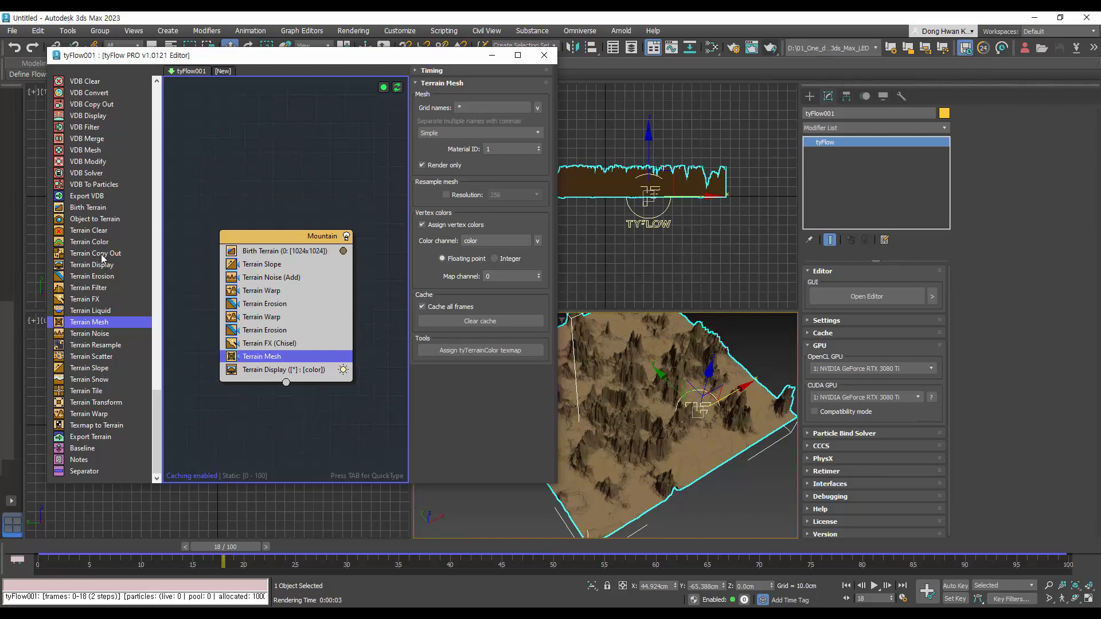
drag(95, 247, 317, 355)
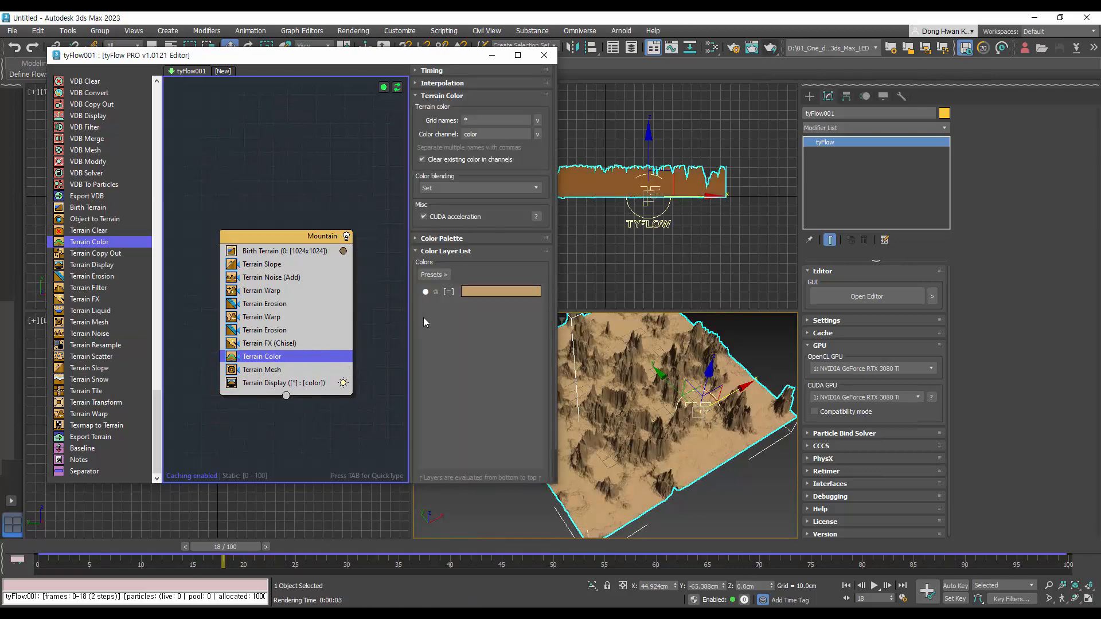
click(434, 275)
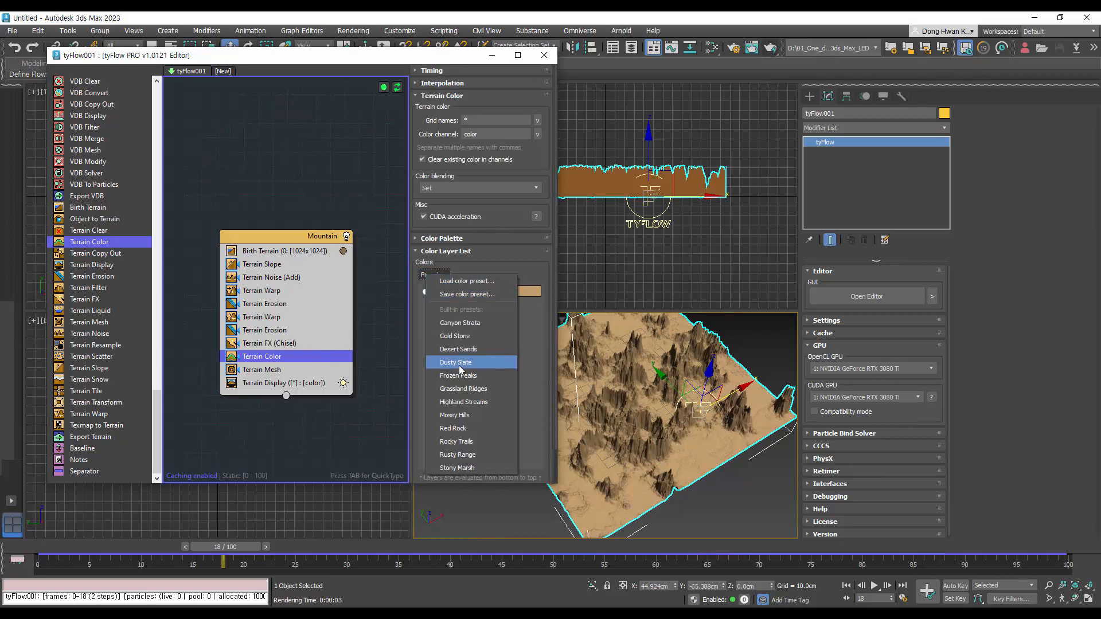
click(473, 415)
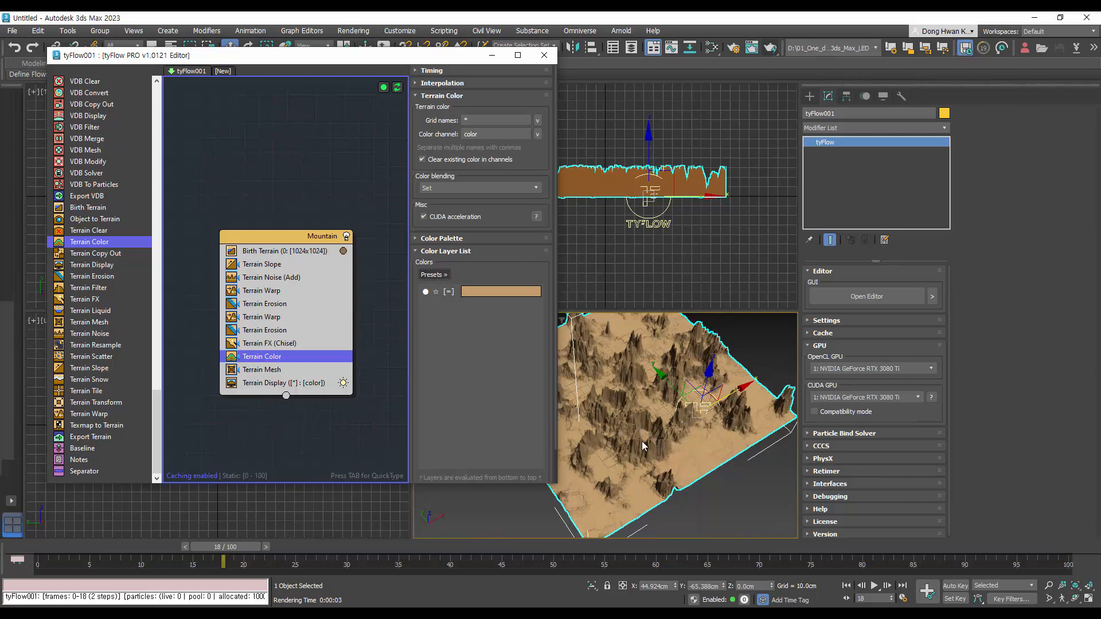
Step: Inspect the colored terrain in the perspective view and render it with Arnold
alt+middle_drag(634, 433, 685, 172)
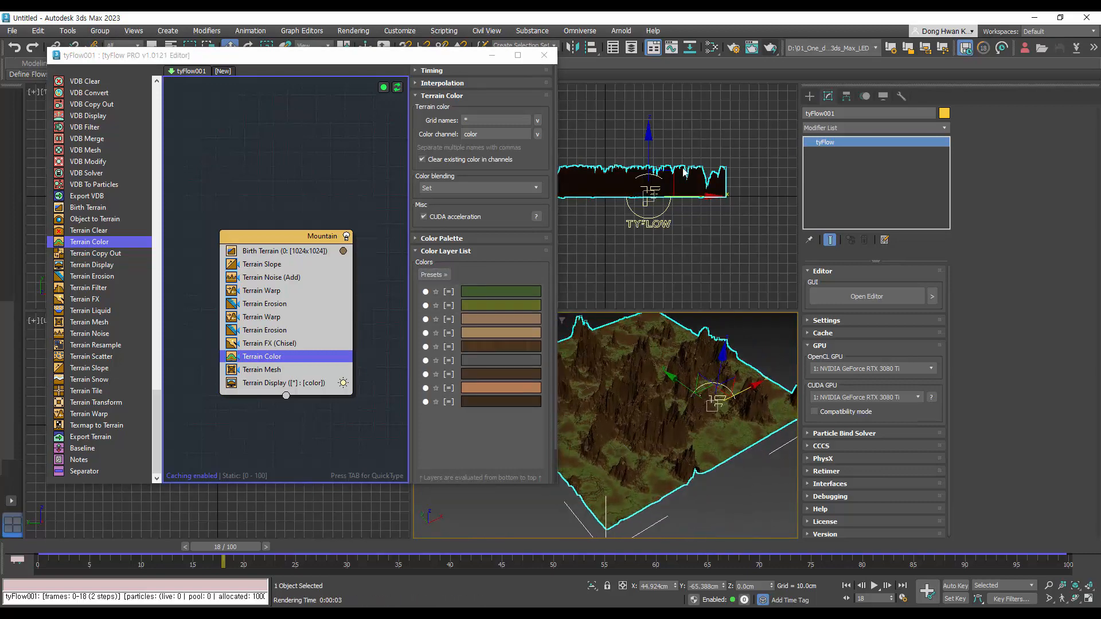
click(770, 47)
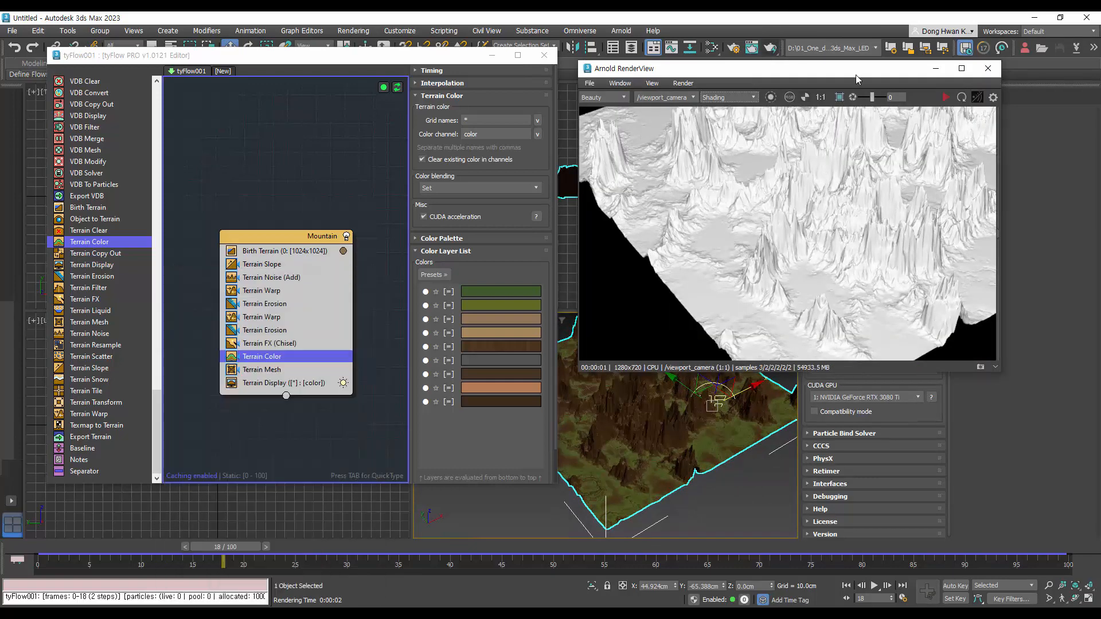
drag(856, 76, 906, 173)
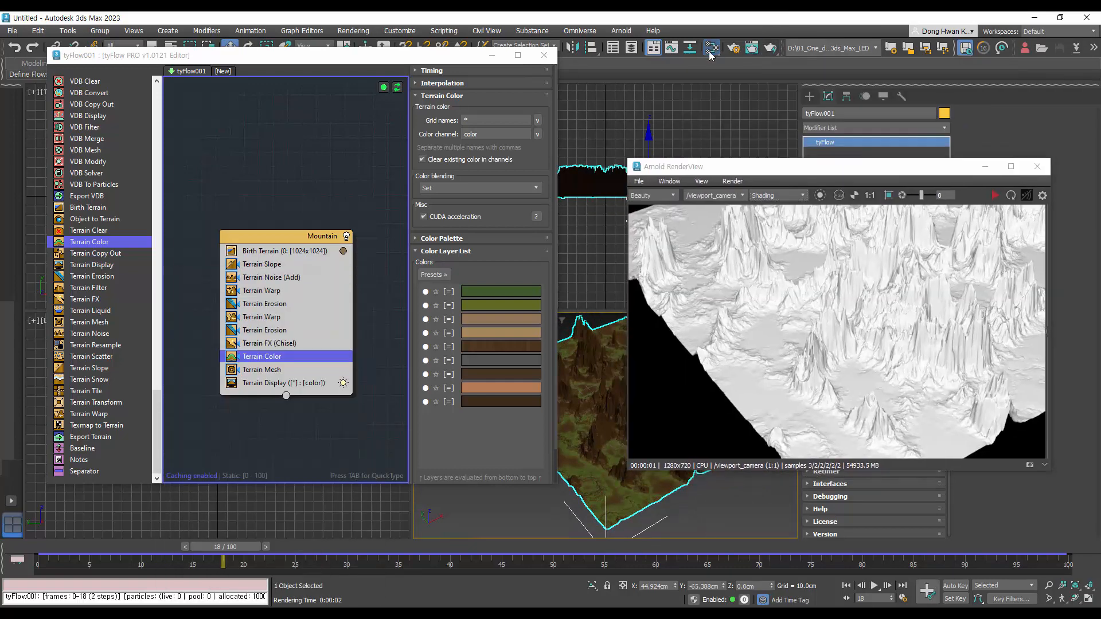
Step: Open the Slate Material Editor and add a tyTerrainColor map beside the red Standard Surface material
click(711, 48)
scroll(493, 245, down, 3)
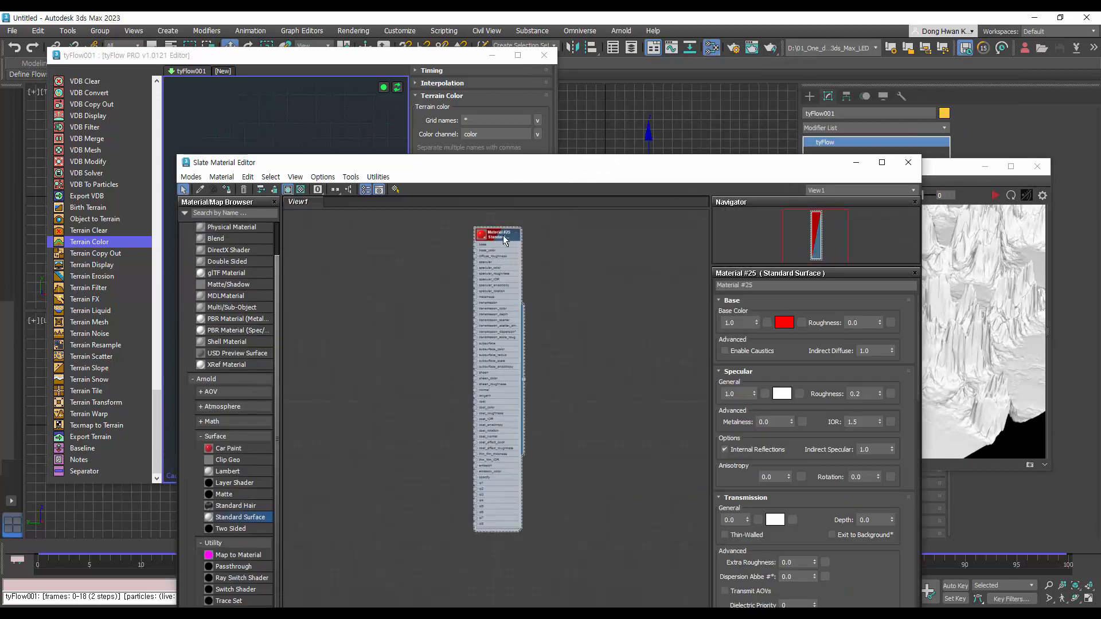
scroll(491, 244, up, 3)
scroll(235, 276, up, 5)
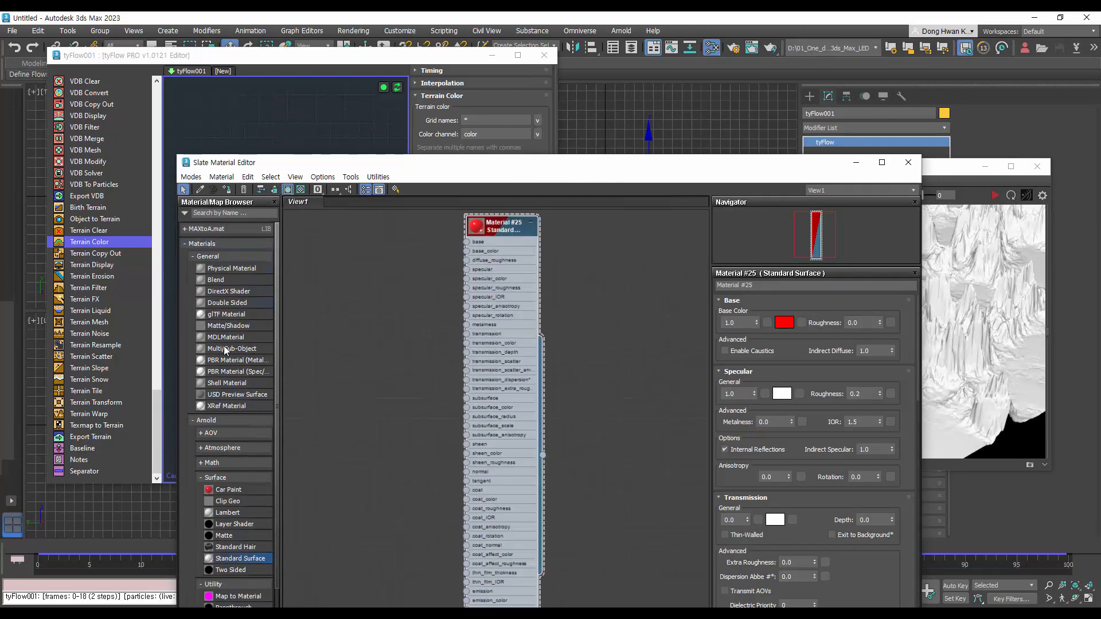
click(207, 257)
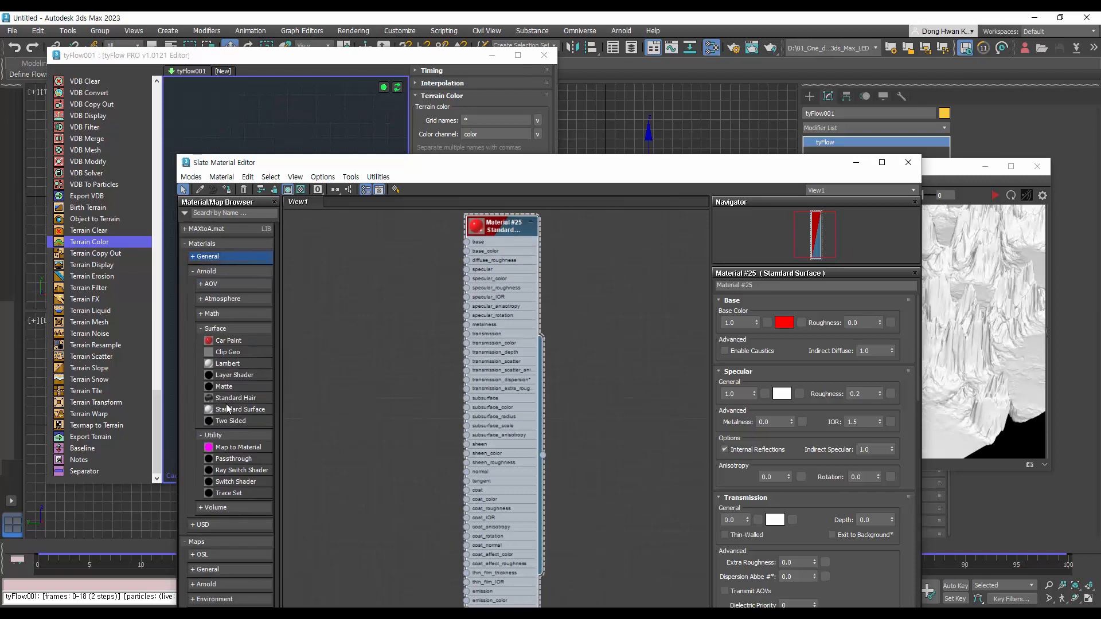
click(223, 570)
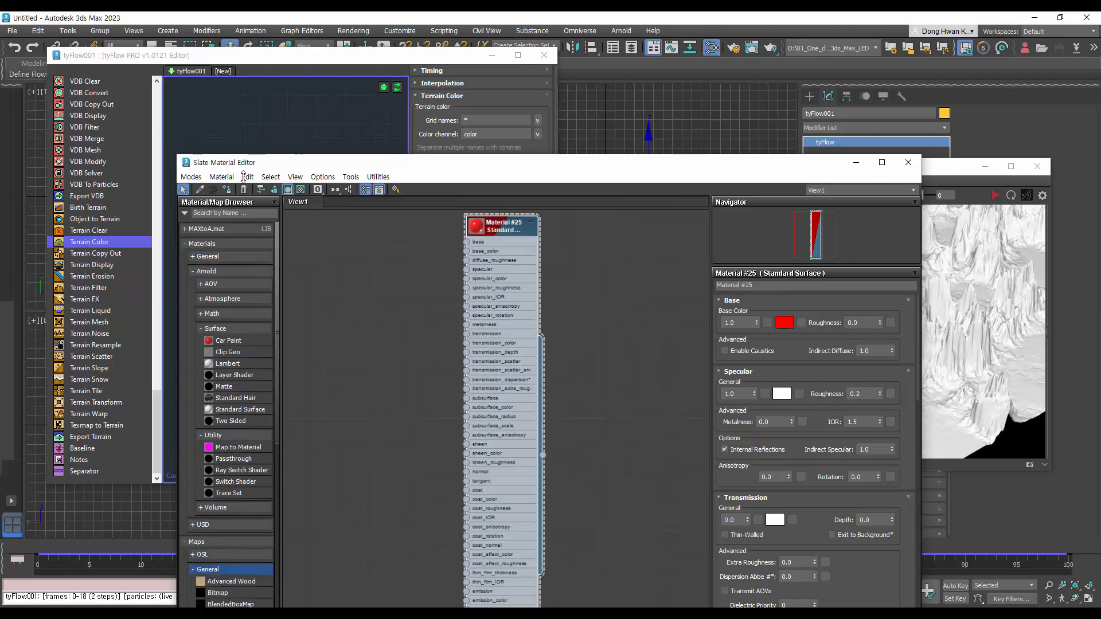
click(206, 272)
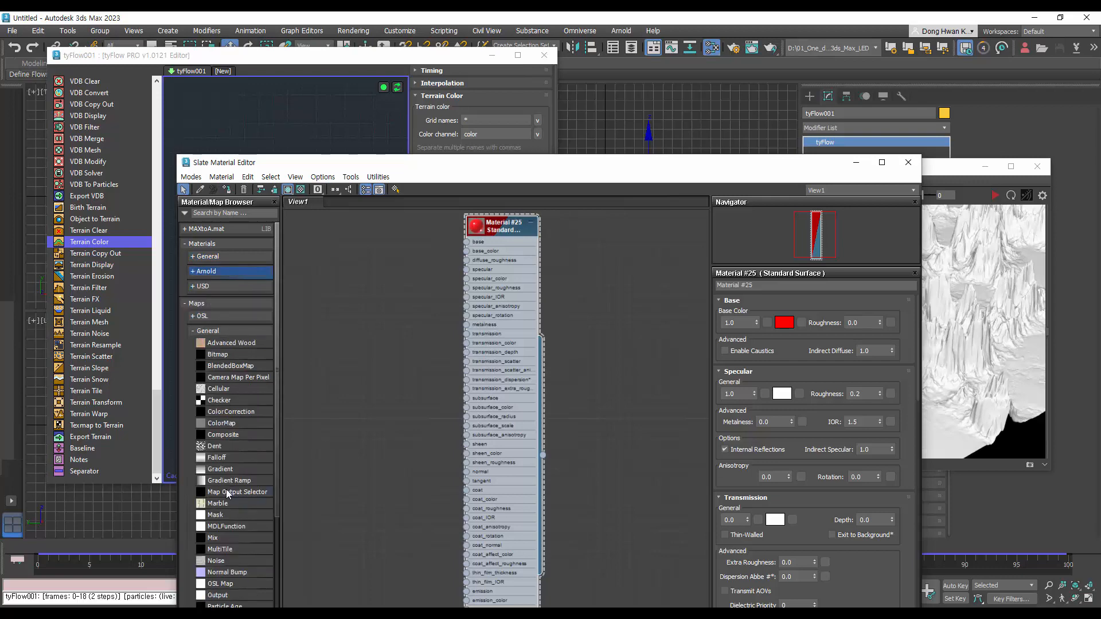
scroll(228, 494, down, 3)
scroll(231, 476, down, 5)
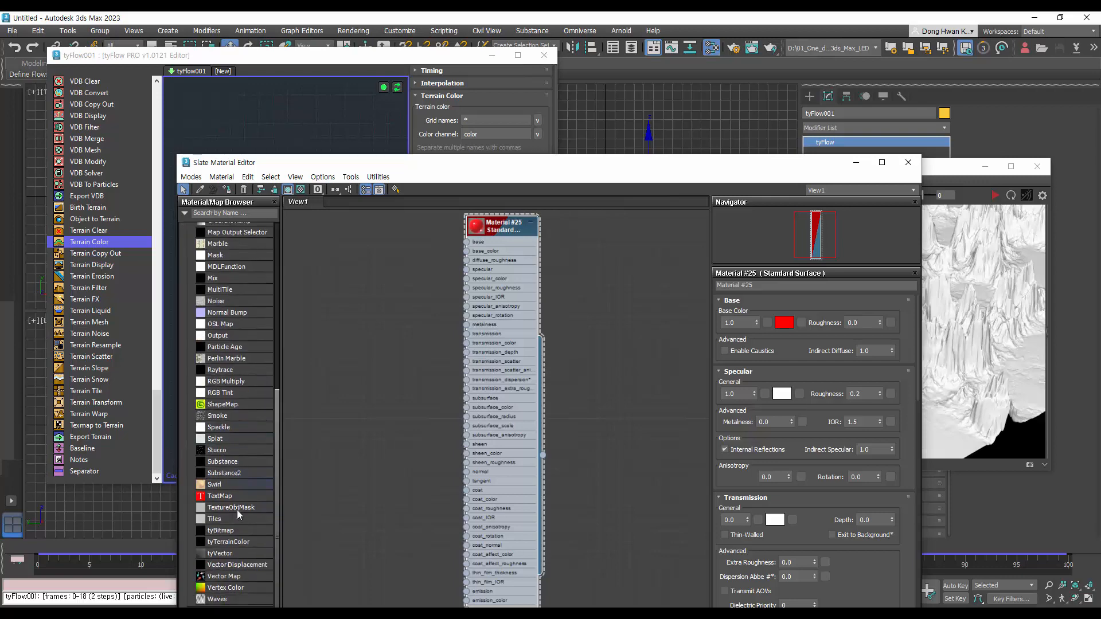
click(227, 543)
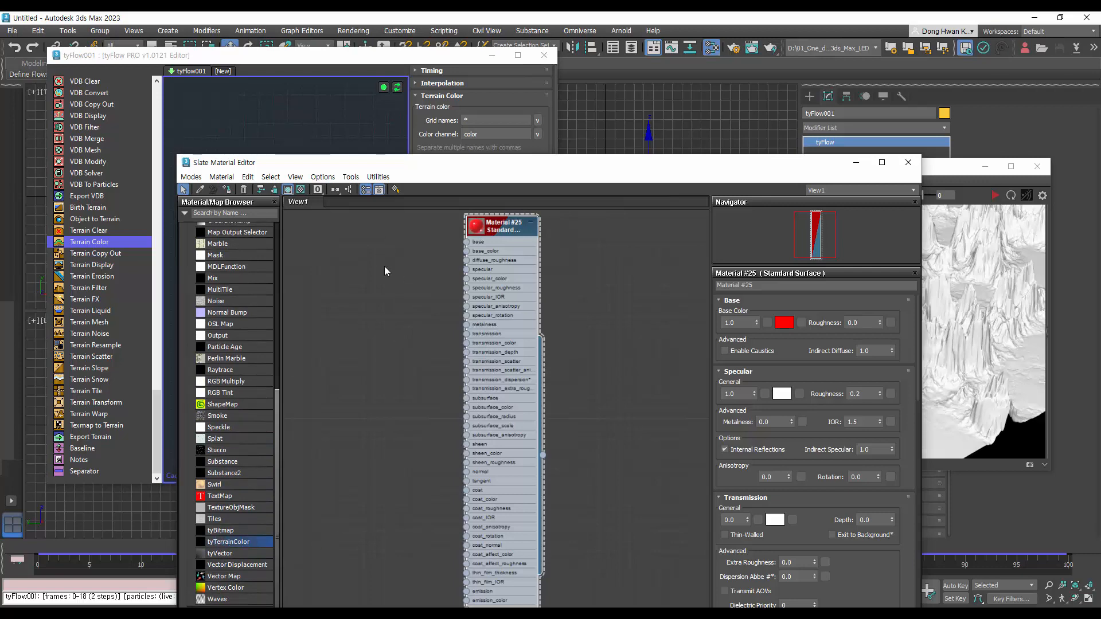
drag(385, 267, 387, 264)
Step: Close the RenderView and link the tyTerrainColor map to the tyFlow001 terrain object
drag(774, 166, 518, 97)
click(1038, 167)
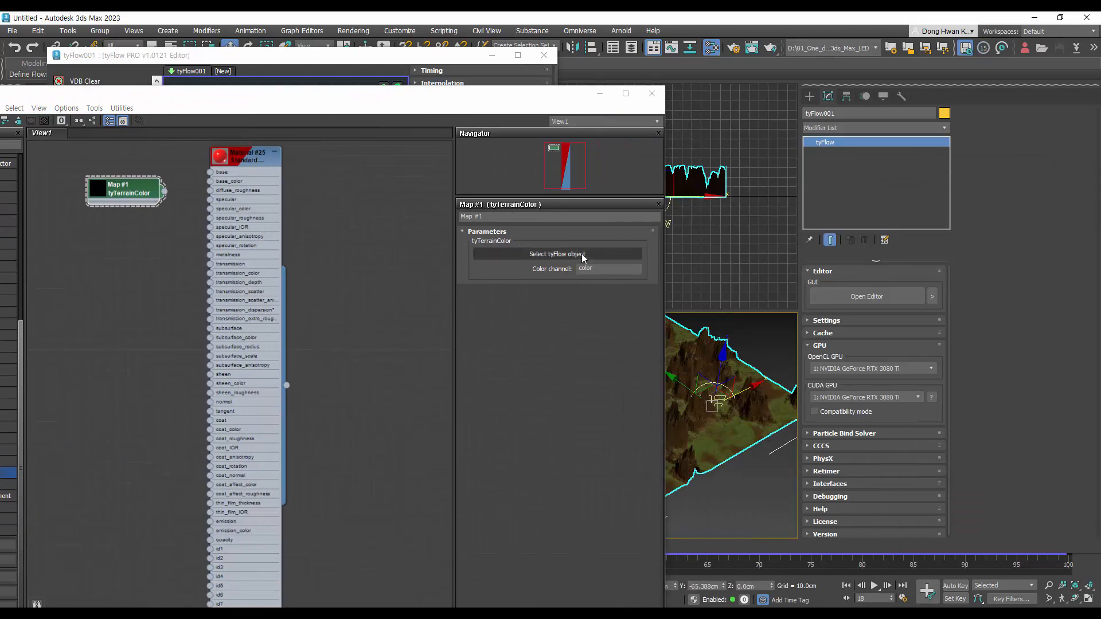
click(557, 254)
click(722, 385)
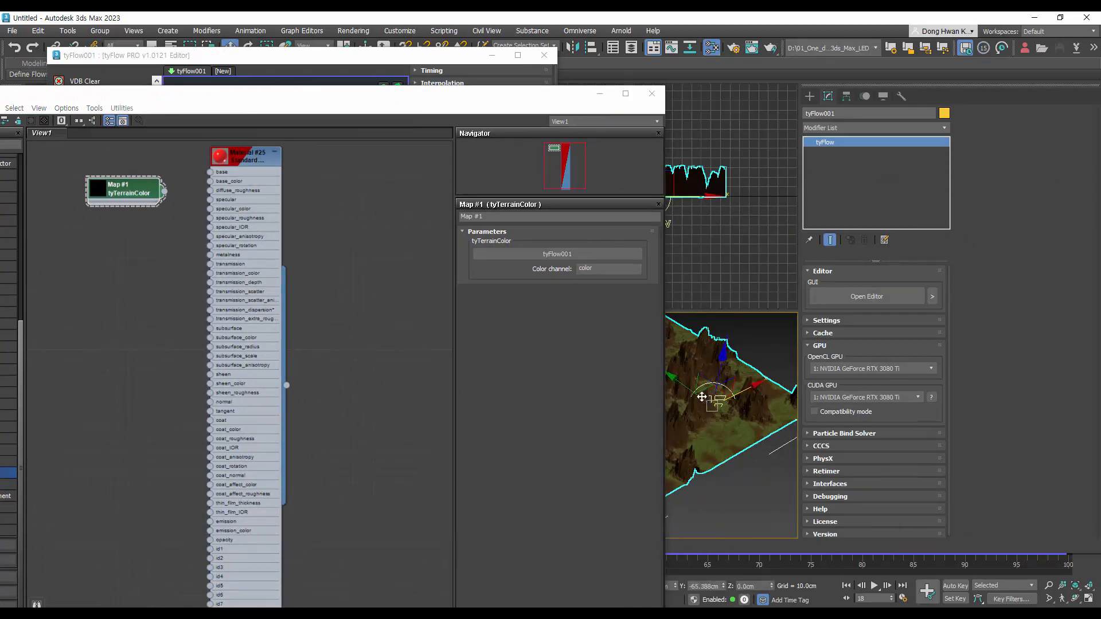
Step: Assign the Standard Surface material to the tyFlow terrain and connect the tyTerrainColor map to its base_color input
drag(499, 100, 575, 246)
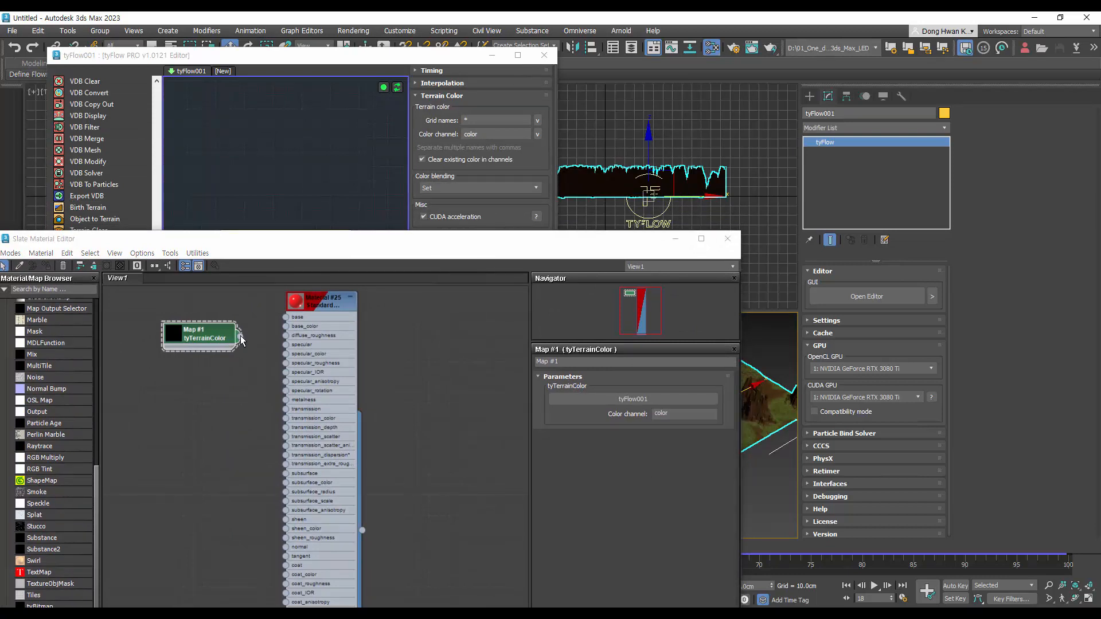
click(328, 302)
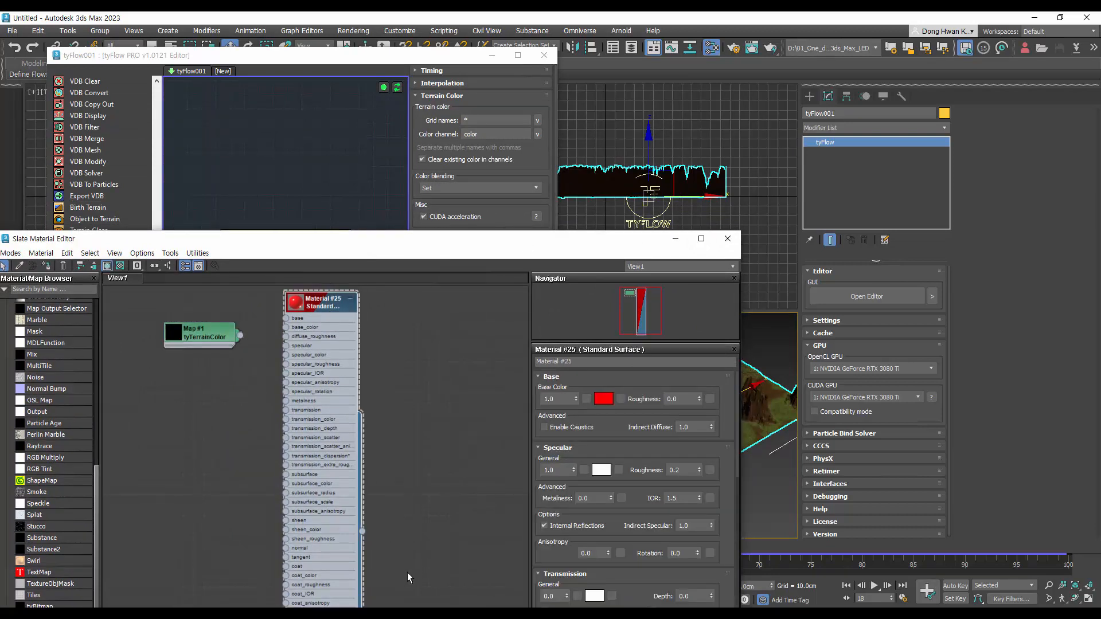
drag(362, 530, 646, 219)
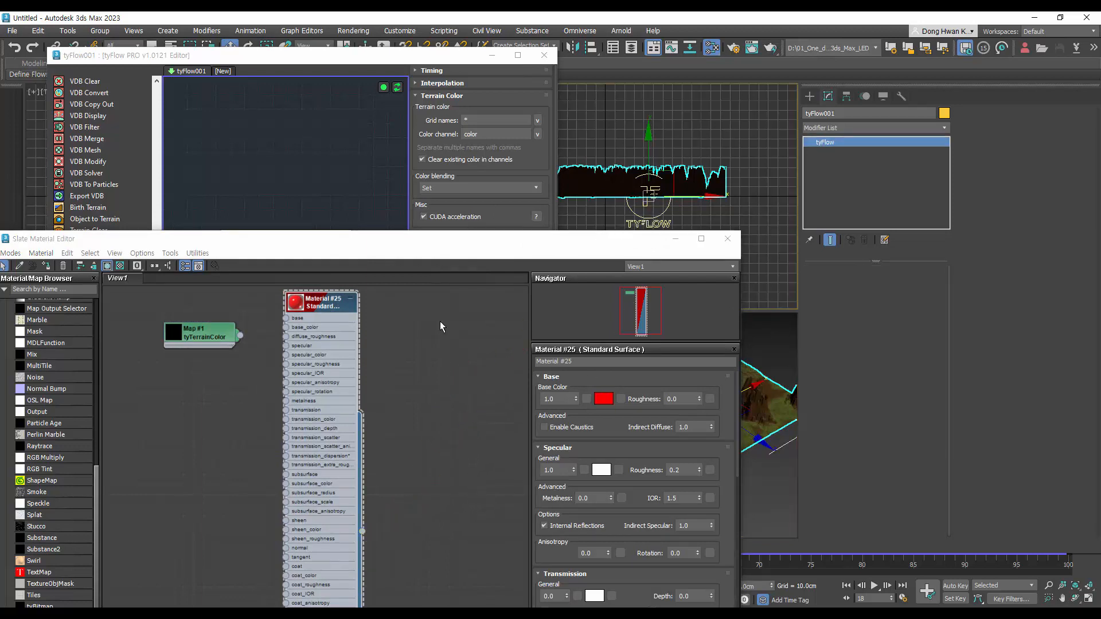
drag(241, 337, 286, 332)
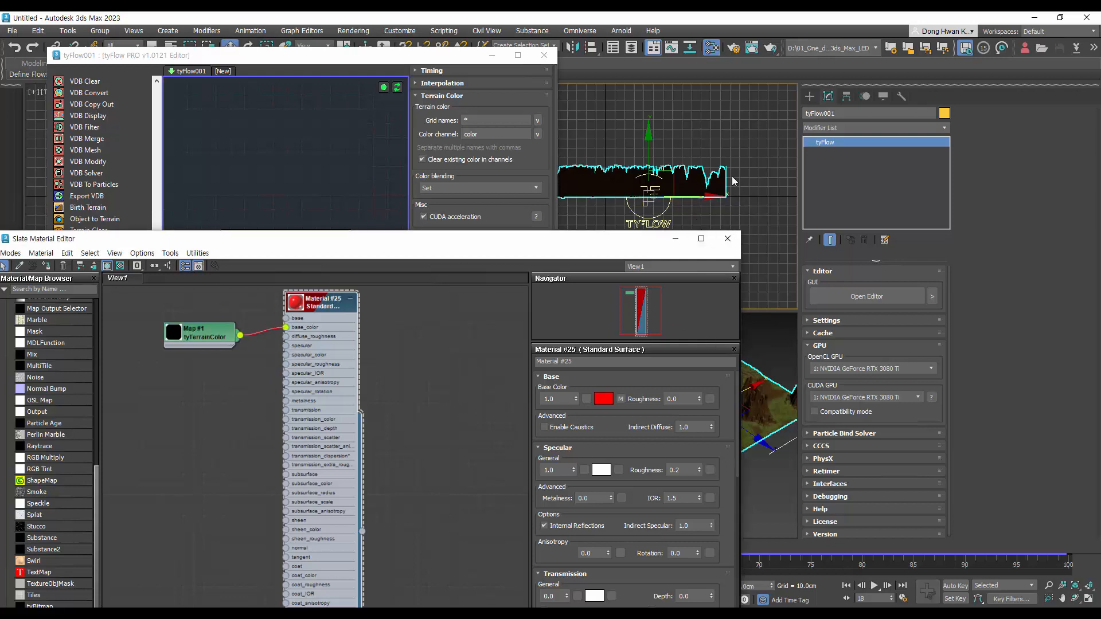
Step: Render the terrain in Arnold with the tyTerrainColor material, and close the RenderView after checking it
click(770, 48)
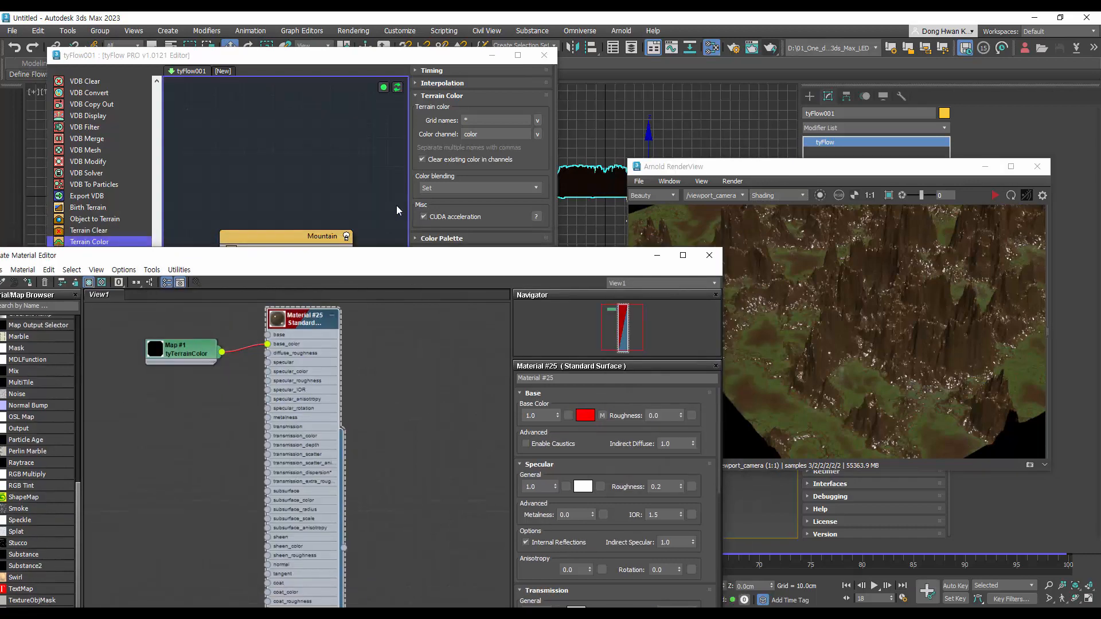
drag(453, 245, 425, 93)
drag(492, 92, 493, 88)
click(1033, 168)
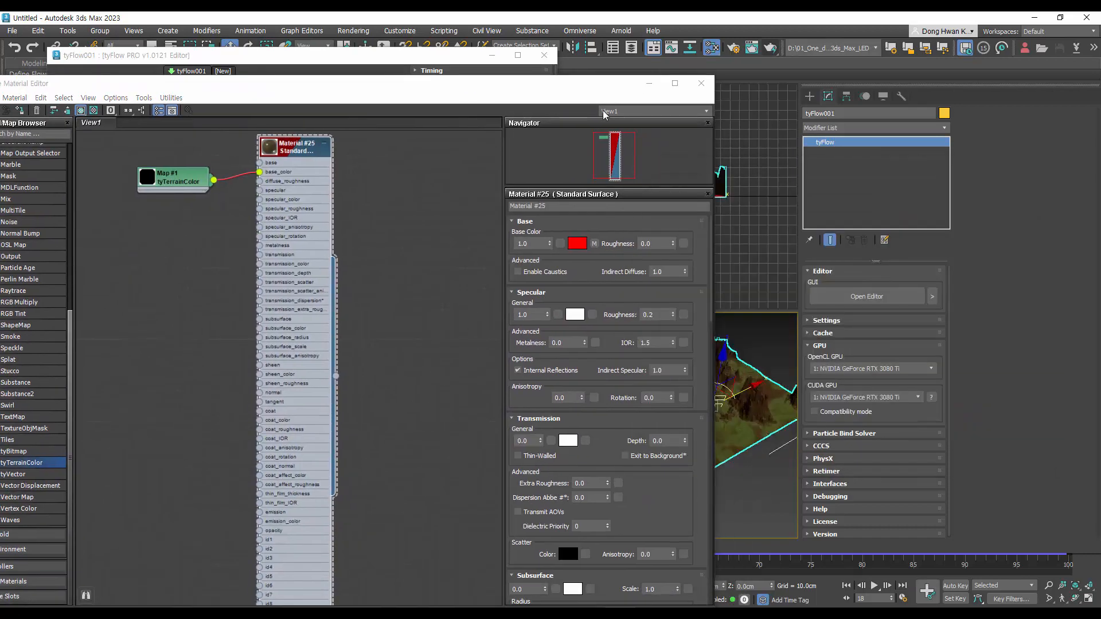
Step: Add an Arnold Map to Material node below the tyTerrainColor map and move the editor clear of the perspective view
drag(615, 92, 571, 91)
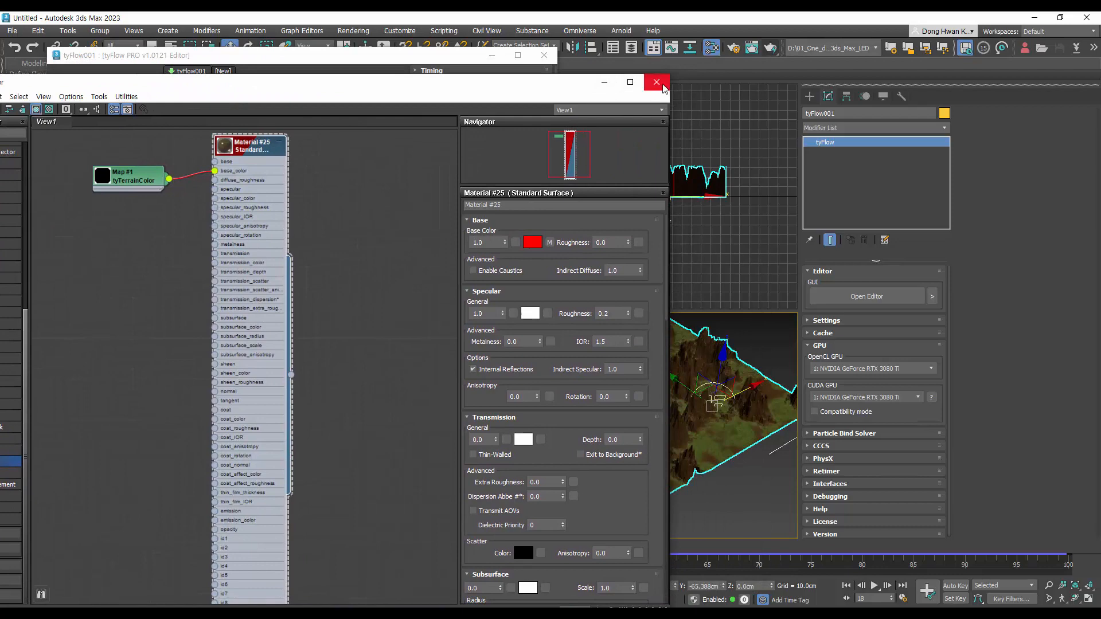
middle_drag(133, 279, 372, 298)
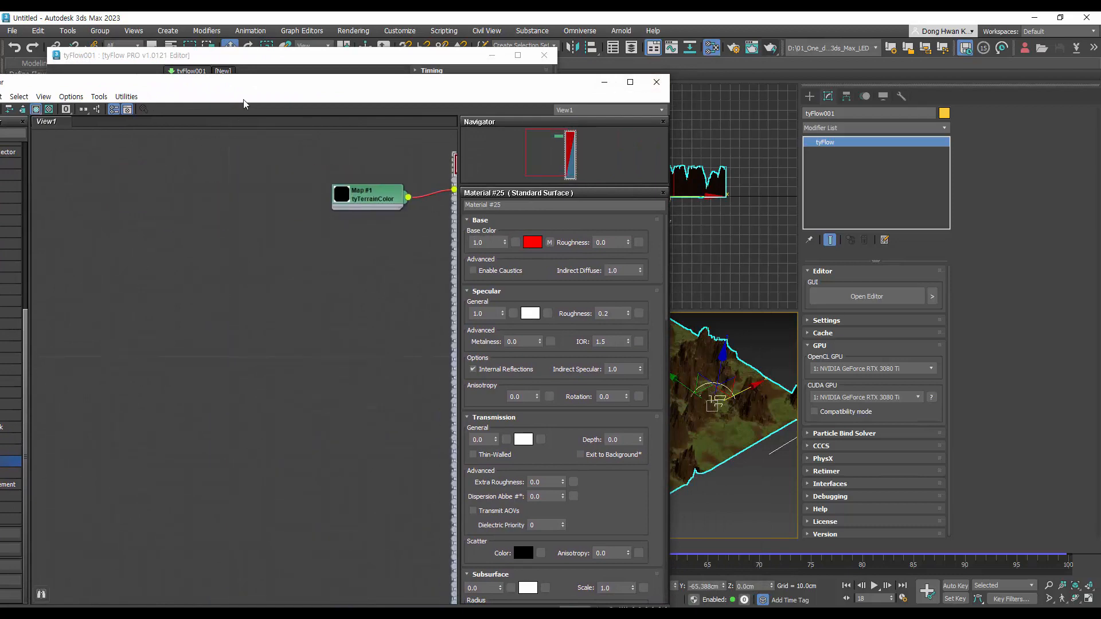
drag(251, 74, 591, 82)
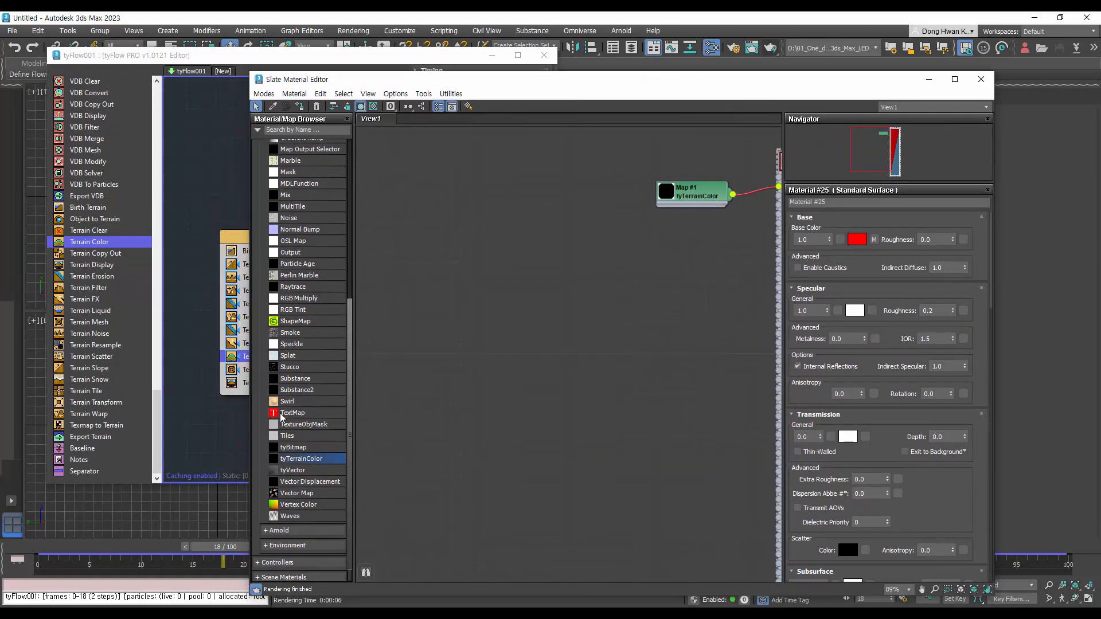
scroll(281, 417, up, 10)
click(289, 251)
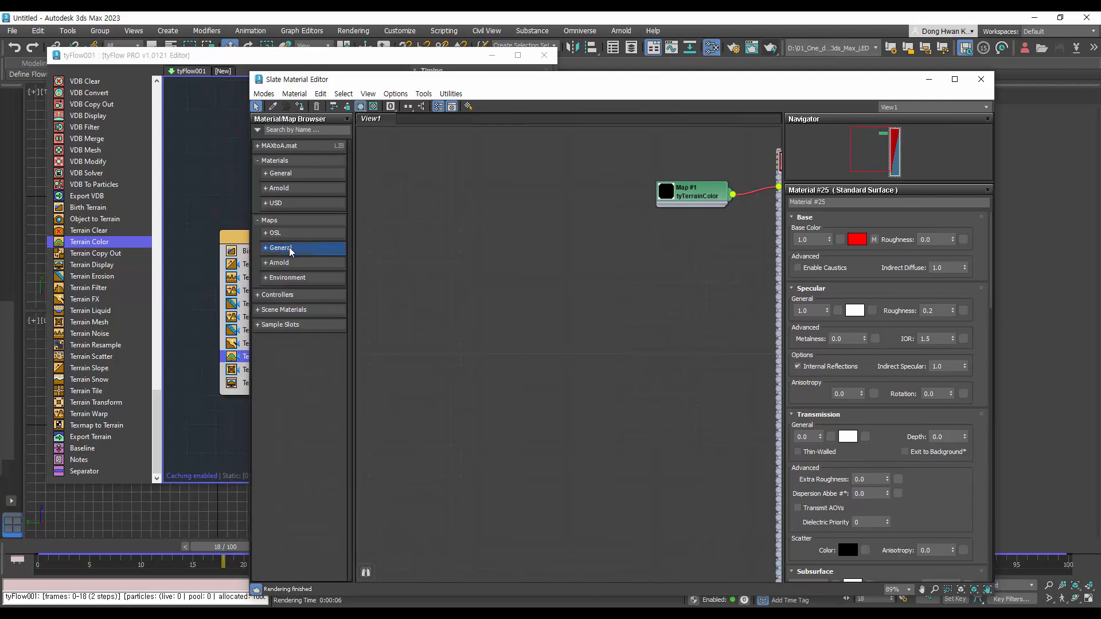
click(284, 263)
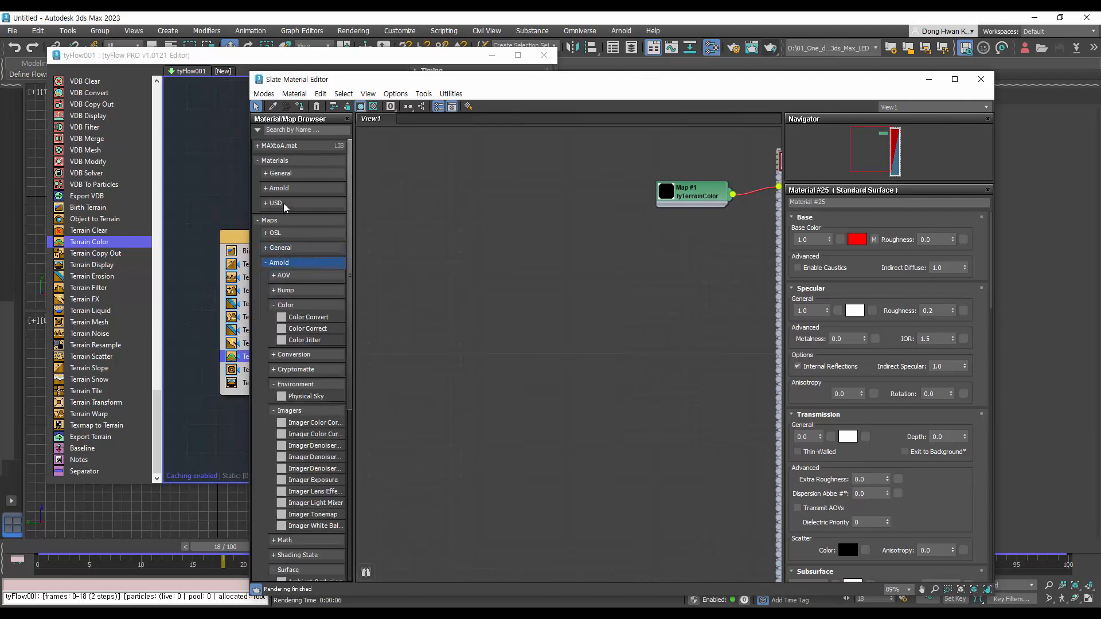
click(281, 189)
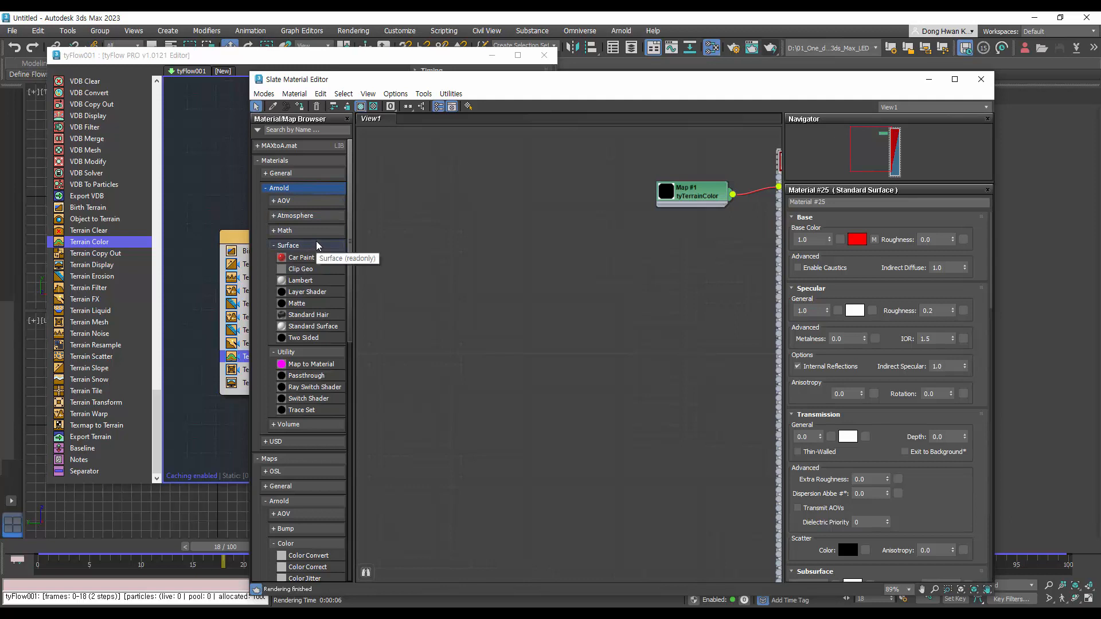
click(316, 367)
click(697, 230)
drag(304, 81, 119, 100)
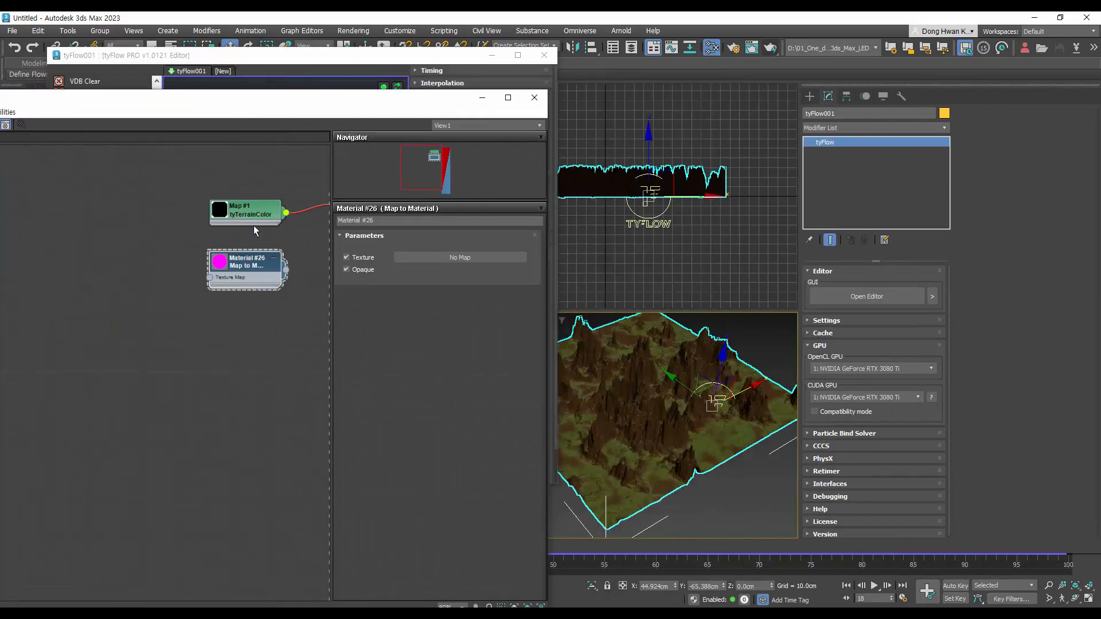
Step: Assign the Map to Material to the tyFlow terrain and connect the tyTerrainColor map to its Texture Map input
drag(267, 99, 469, 107)
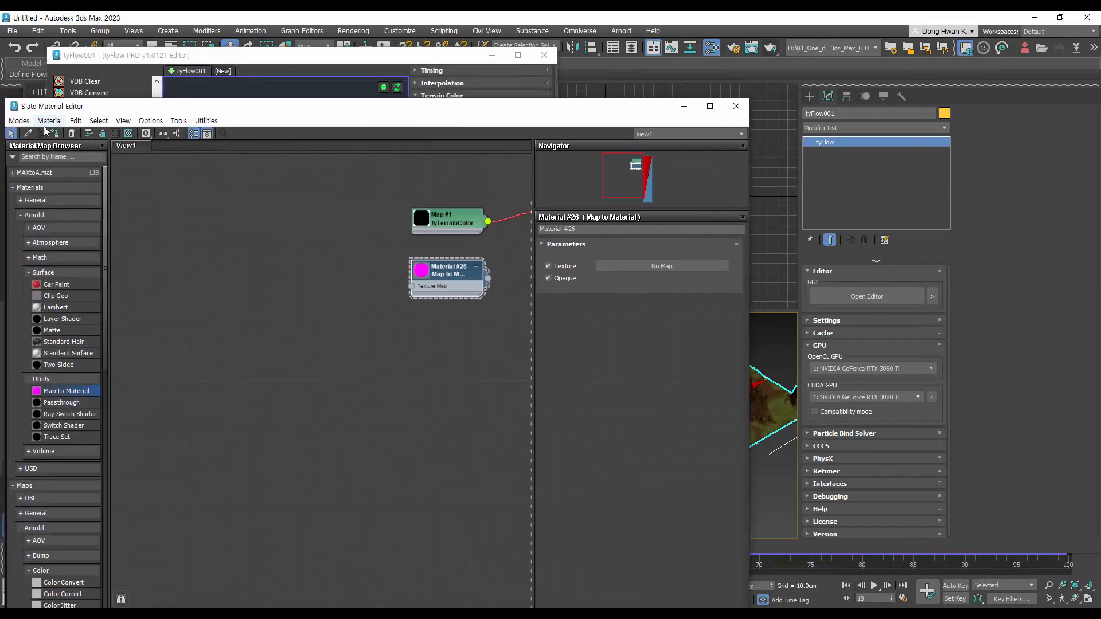
click(55, 133)
drag(487, 222, 411, 286)
drag(551, 117, 291, 140)
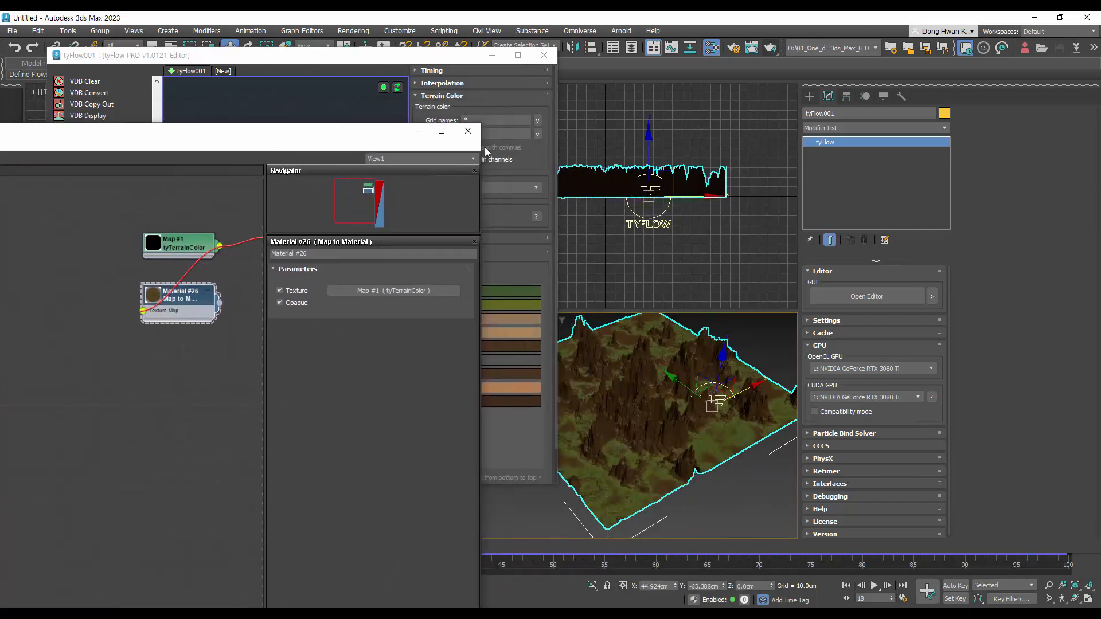
Step: Bring the tyFlow editor with the Mountain event forward and render the terrain in Arnold with the Map to Material shader
click(476, 68)
drag(452, 58, 395, 109)
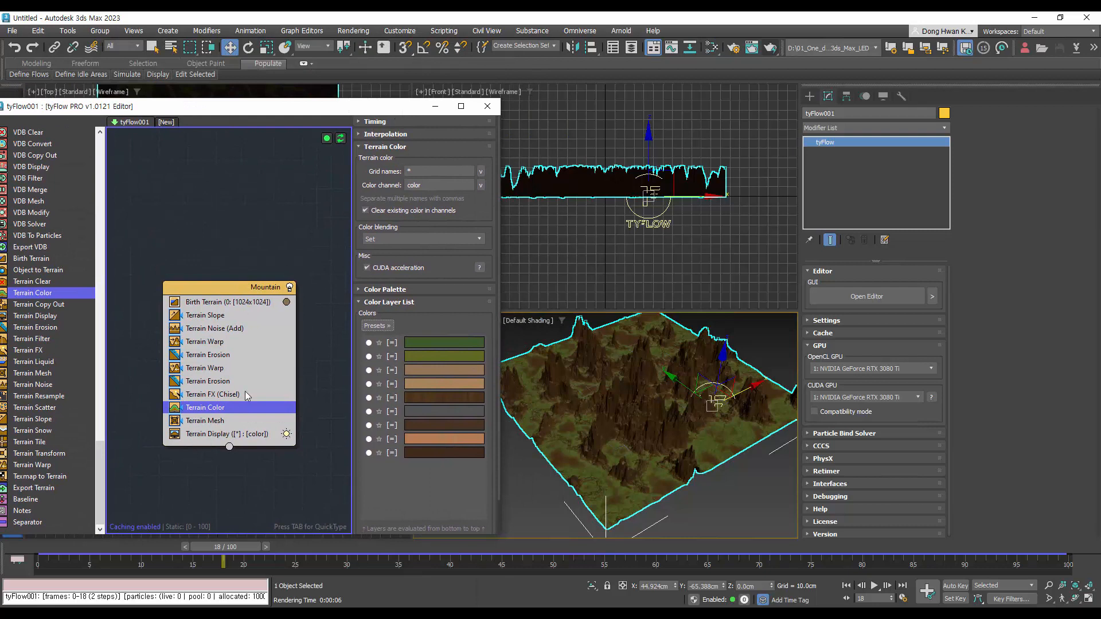
drag(231, 289, 211, 241)
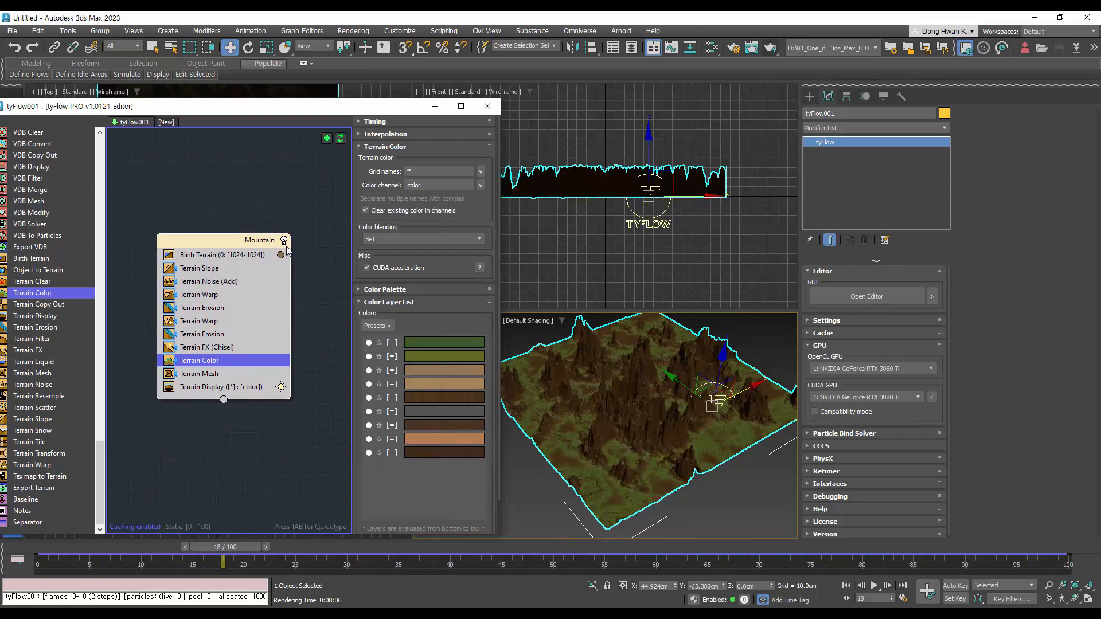
click(771, 48)
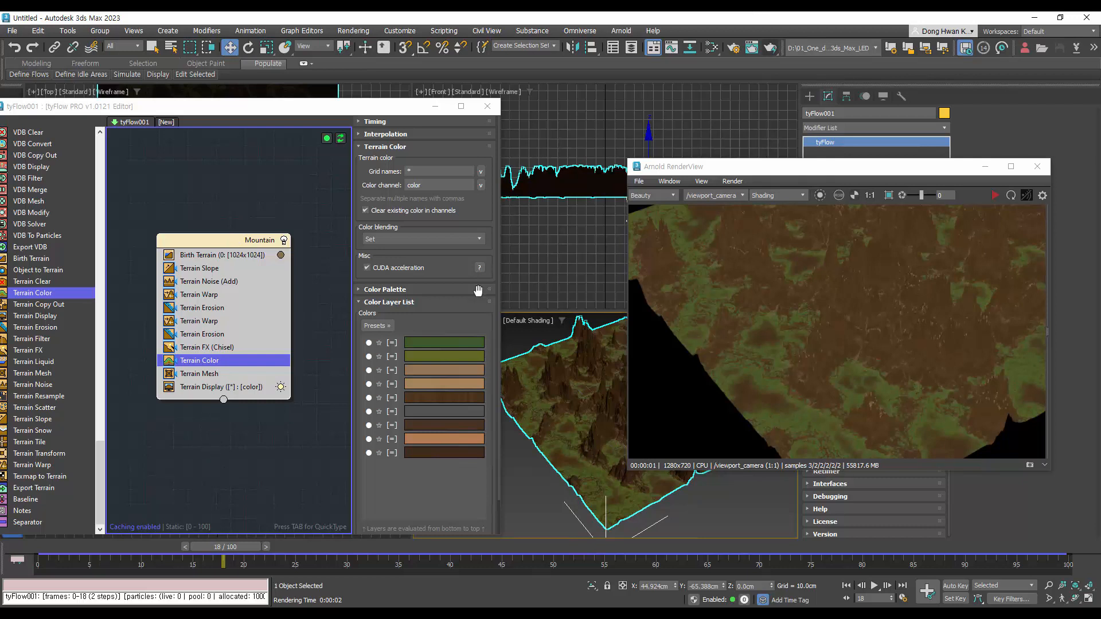
drag(768, 169, 484, 163)
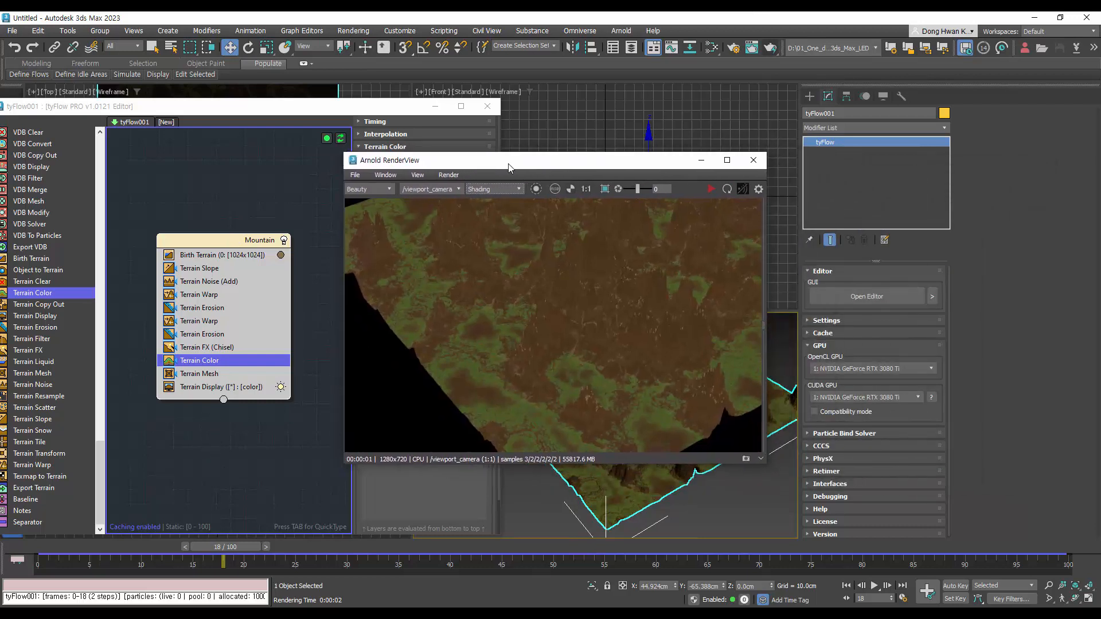